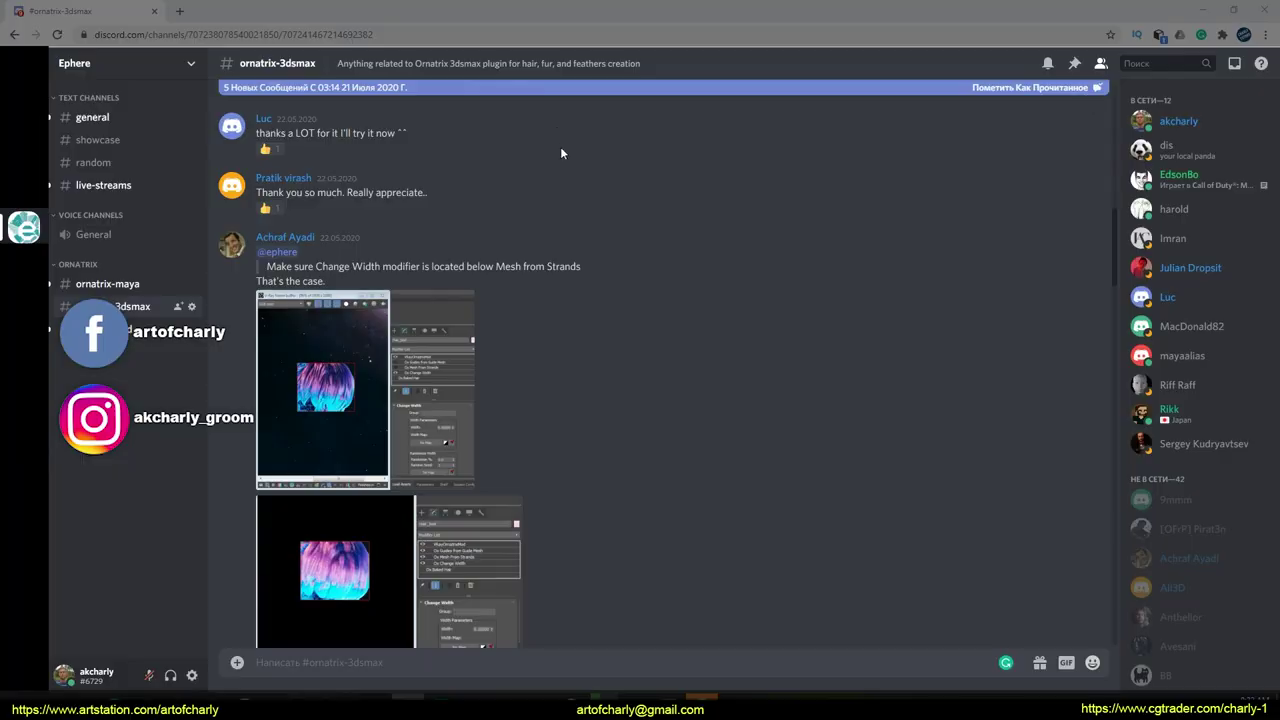
Review the Ornatrix communities on Discord, Telegram and Facebook, and mark the forums link on the Ornatrix for Maya page.
{"action": "scroll", "coordinate": [556, 255], "scroll_direction": "up", "scroll_amount": 10}
{"action": "scroll", "coordinate": [550, 250], "scroll_direction": "down", "scroll_amount": 15}
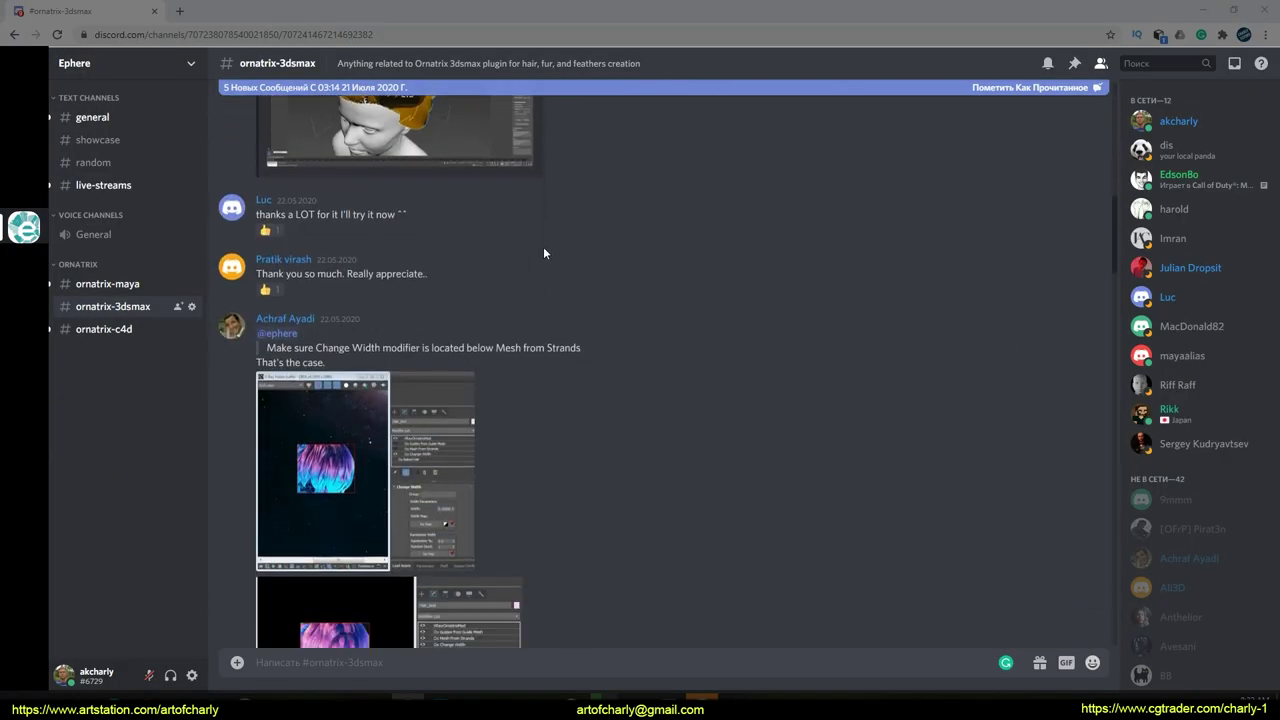
{"action": "scroll", "coordinate": [515, 247], "scroll_direction": "down", "scroll_amount": 5}
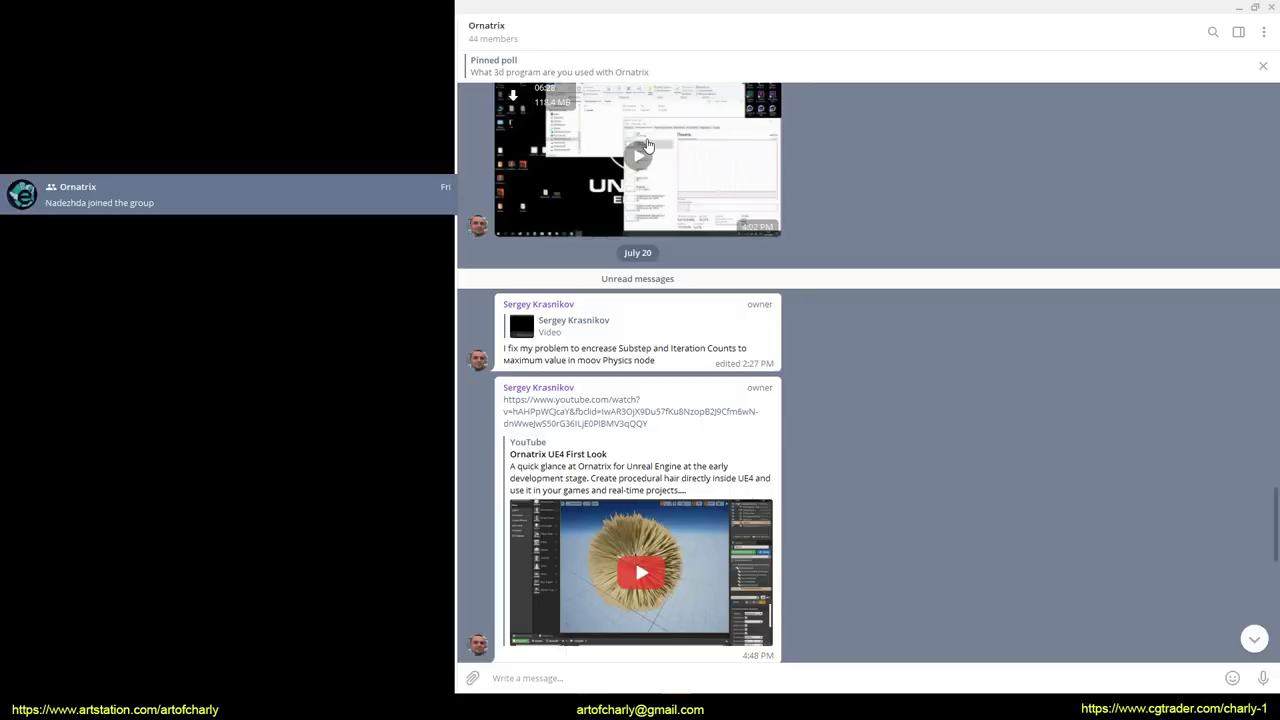
{"action": "scroll", "coordinate": [837, 266], "scroll_direction": "down", "scroll_amount": 10}
{"action": "scroll", "coordinate": [874, 238], "scroll_direction": "up", "scroll_amount": 8}
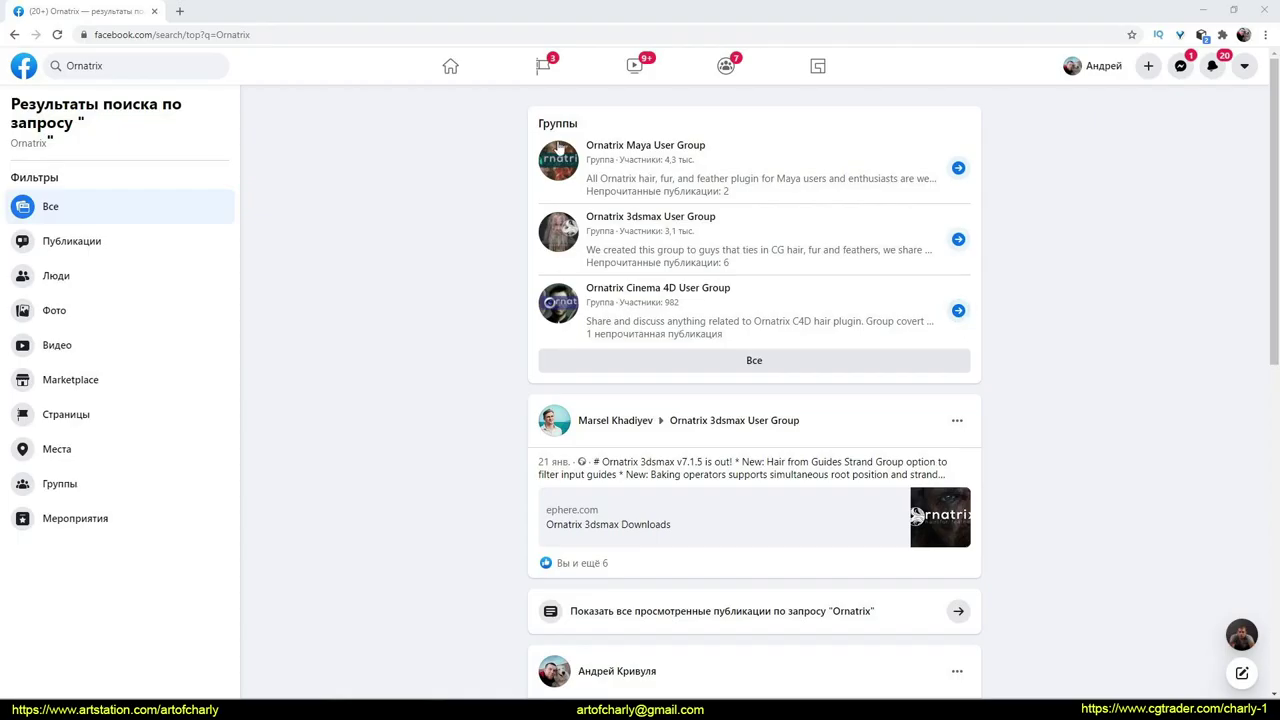
{"action": "mouse_move", "coordinate": [558, 148]}
{"action": "left_mouse_down"}
{"action": "mouse_move", "coordinate": [697, 121]}
{"action": "mouse_move", "coordinate": [746, 240]}
{"action": "mouse_move", "coordinate": [745, 342]}
{"action": "mouse_move", "coordinate": [680, 336]}
{"action": "left_mouse_up"}
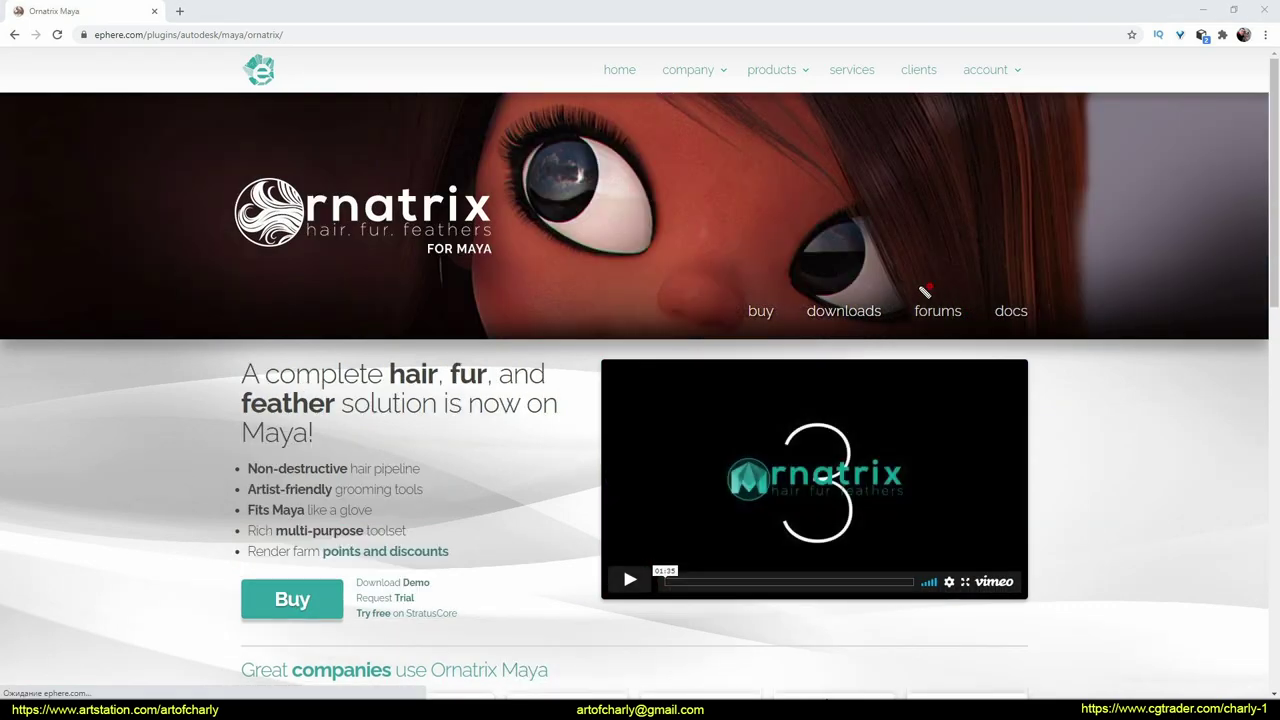
{"action": "left_click_drag", "start_coordinate": [925, 290], "coordinate": [931, 295]}
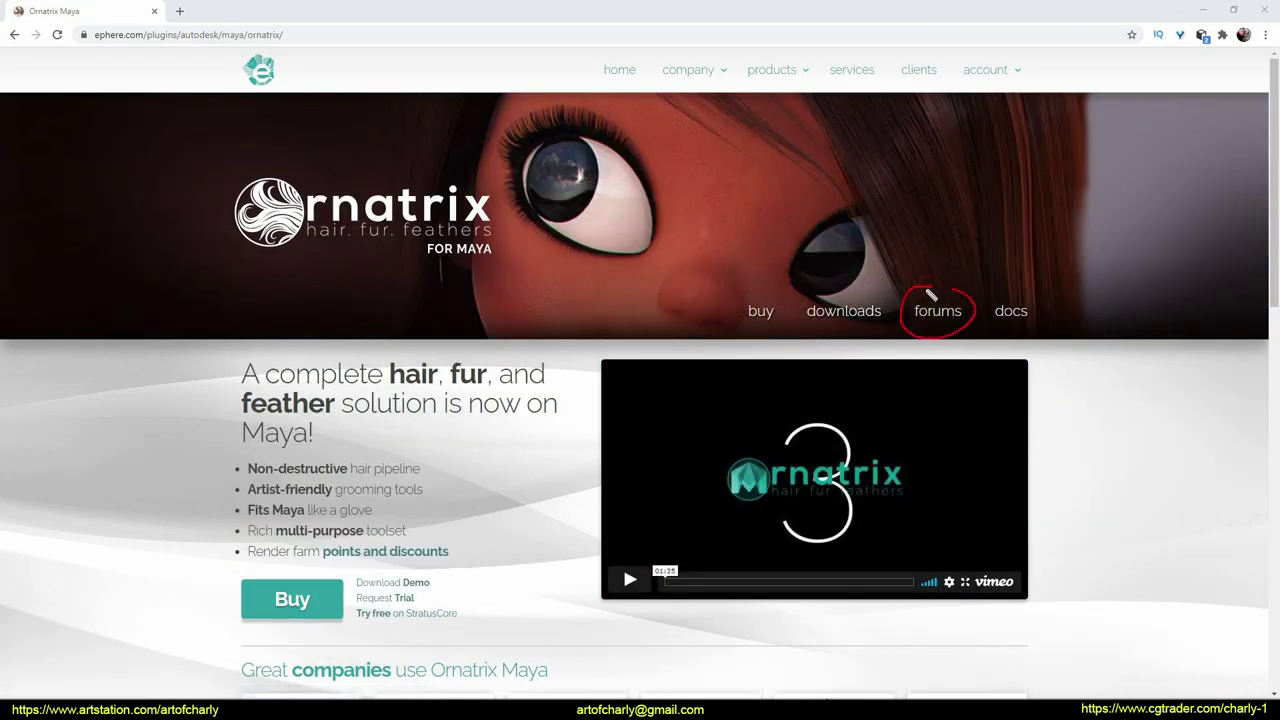
{"action": "left_click_drag", "start_coordinate": [928, 288], "coordinate": [988, 300]}
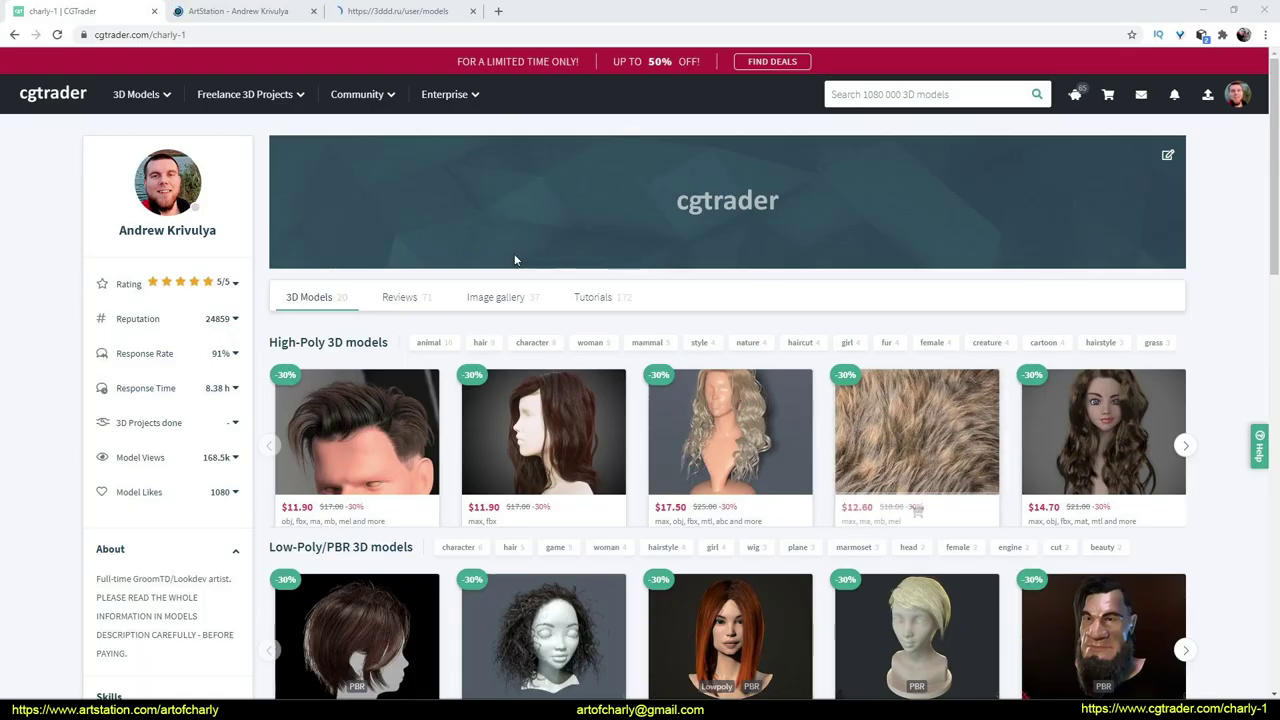
Browse the artist's models on CGTrader, 3ddd and the ArtStation store, plus the ArtStation prints gallery.
{"action": "scroll", "coordinate": [530, 450], "scroll_direction": "down", "scroll_amount": 3}
{"action": "scroll", "coordinate": [526, 391], "scroll_direction": "up", "scroll_amount": 4}
{"action": "left_click", "coordinate": [250, 11]}
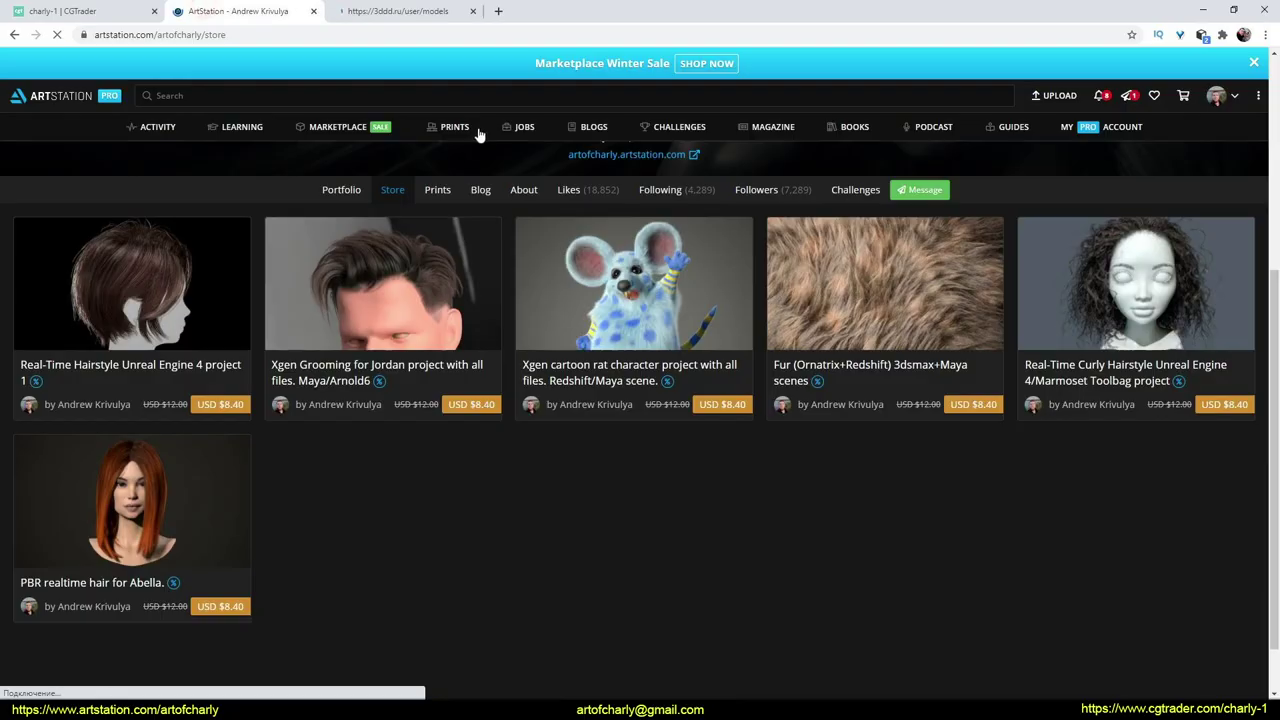
{"action": "scroll", "coordinate": [423, 406], "scroll_direction": "down", "scroll_amount": 1}
{"action": "scroll", "coordinate": [424, 410], "scroll_direction": "up", "scroll_amount": 6}
{"action": "key", "text": "ctrl+Tab"}
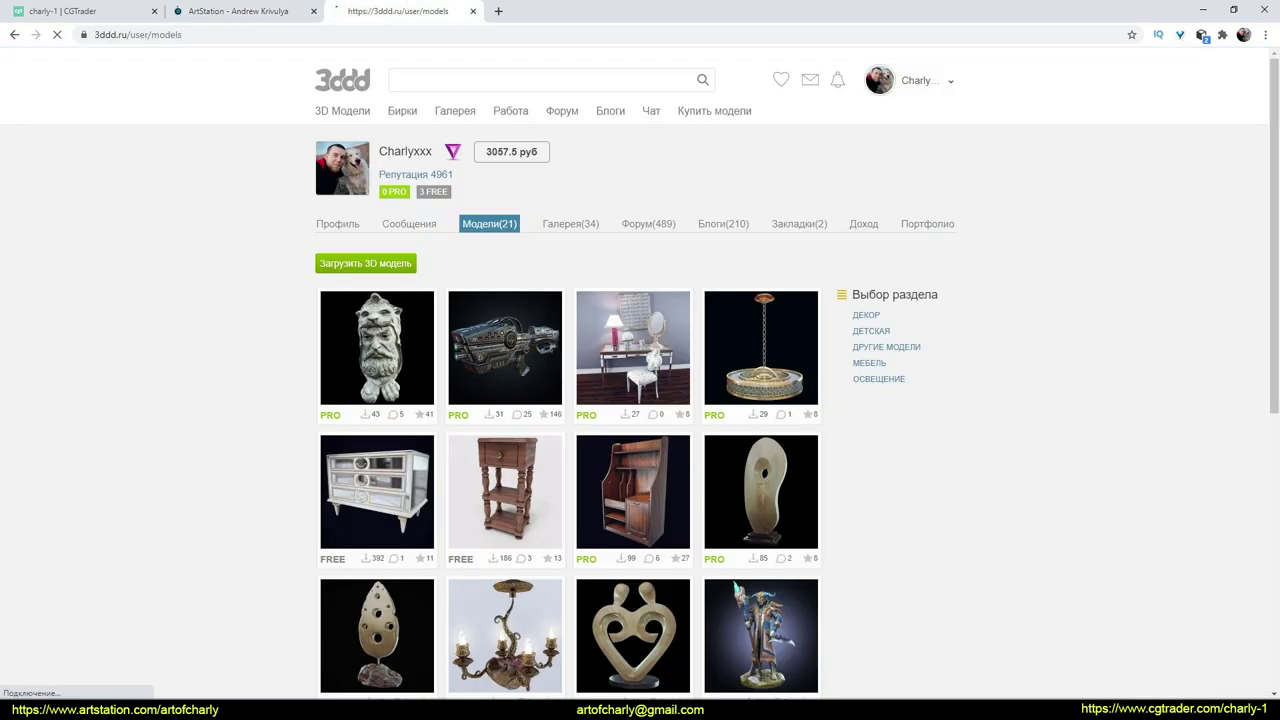
{"action": "left_click", "coordinate": [440, 423]}
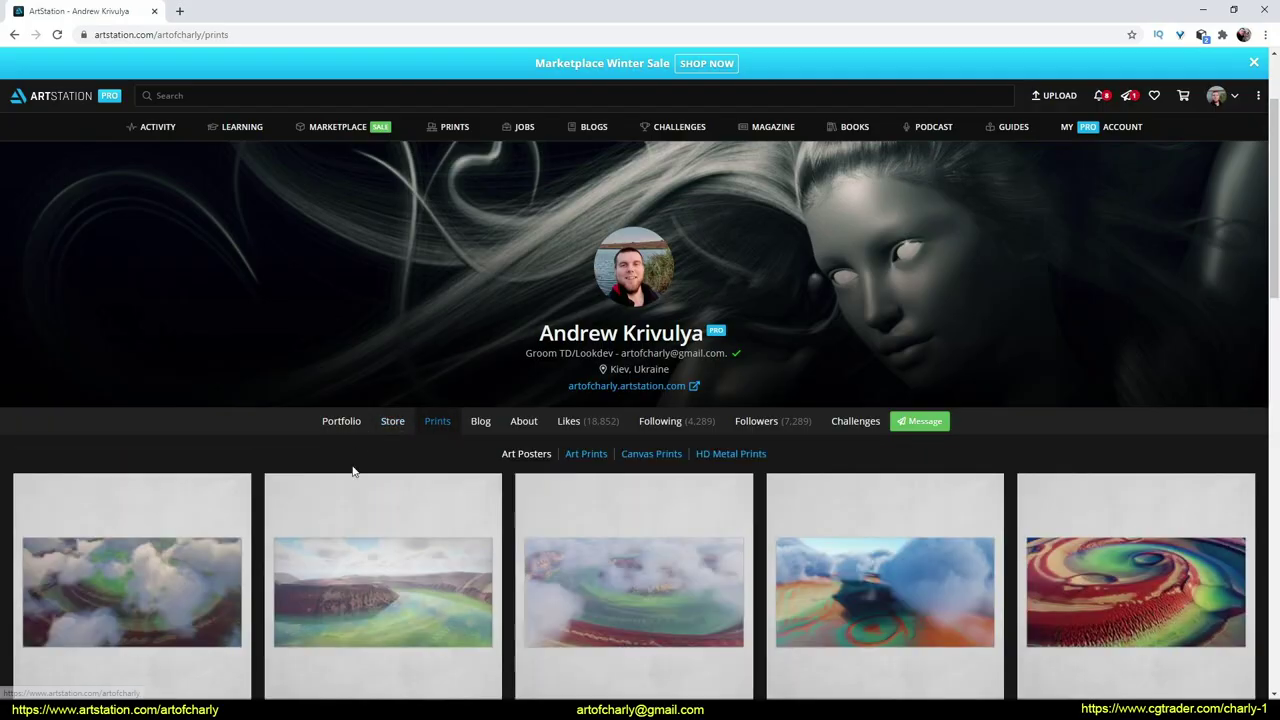
{"action": "scroll", "coordinate": [352, 471], "scroll_direction": "down", "scroll_amount": 10}
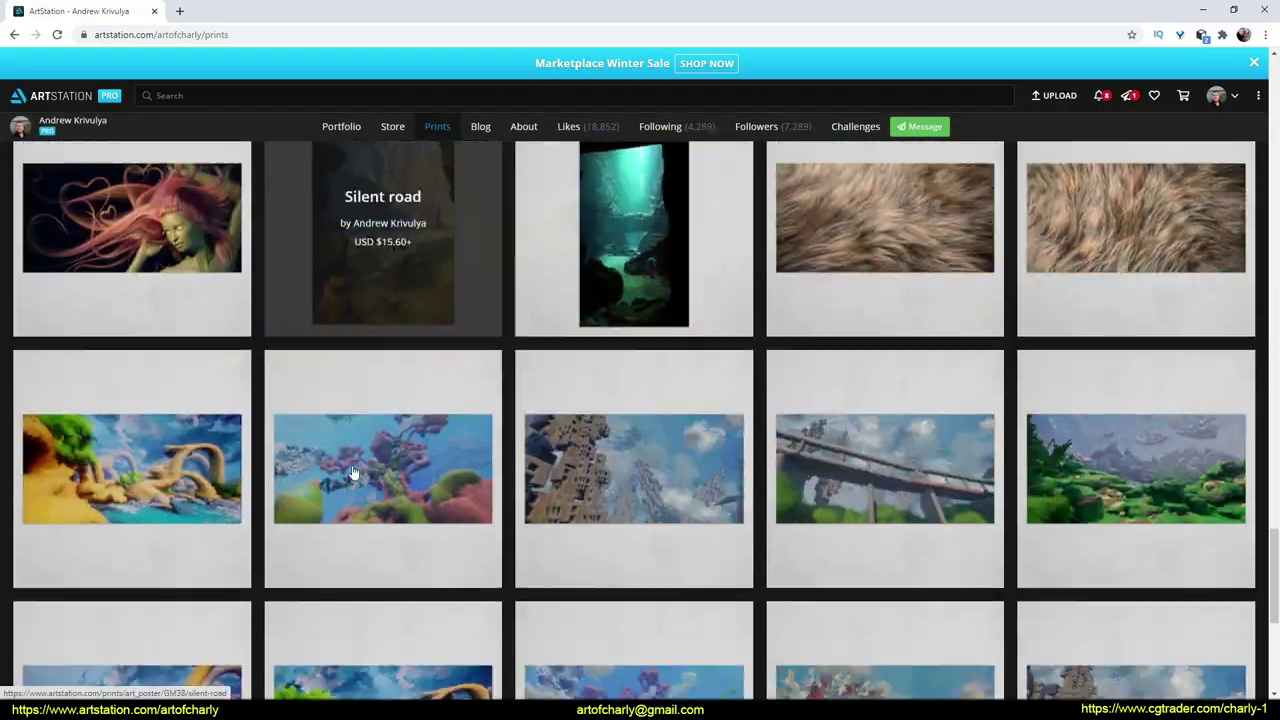
{"action": "scroll", "coordinate": [352, 471], "scroll_direction": "down", "scroll_amount": 5}
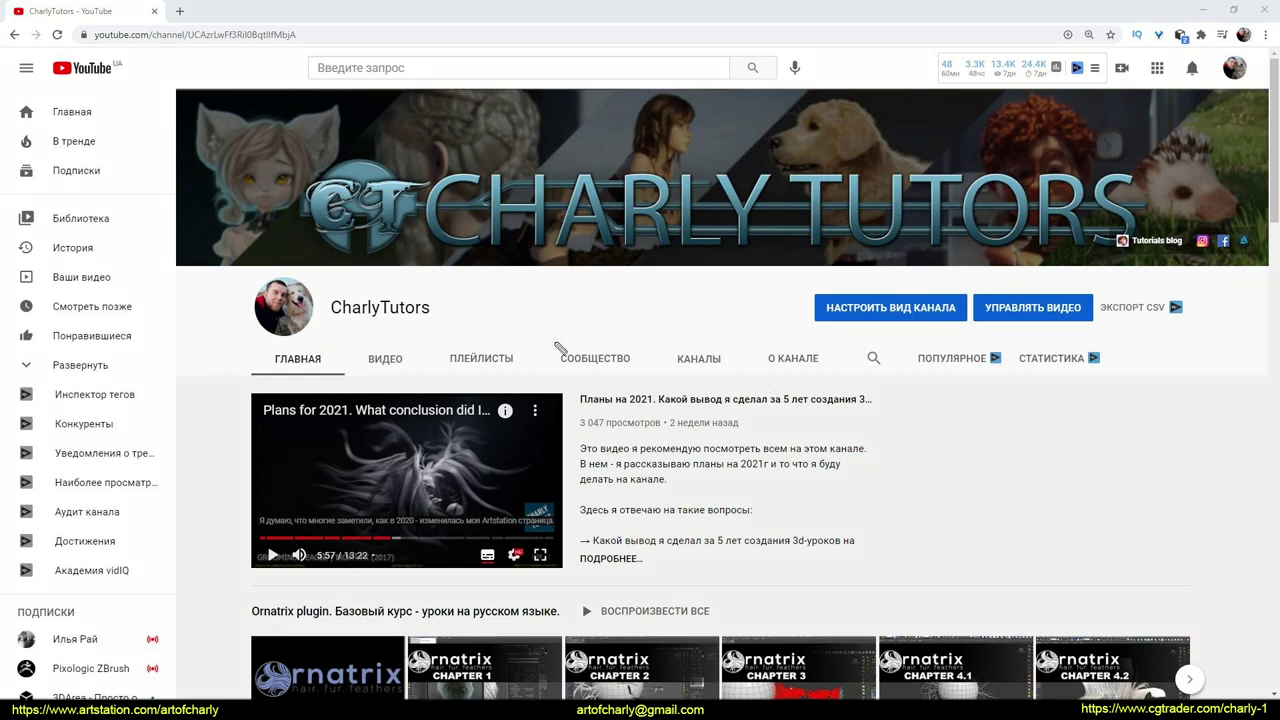
Browse the community posts of the CharlyTutors YouTube channel.
{"action": "left_click", "coordinate": [598, 360]}
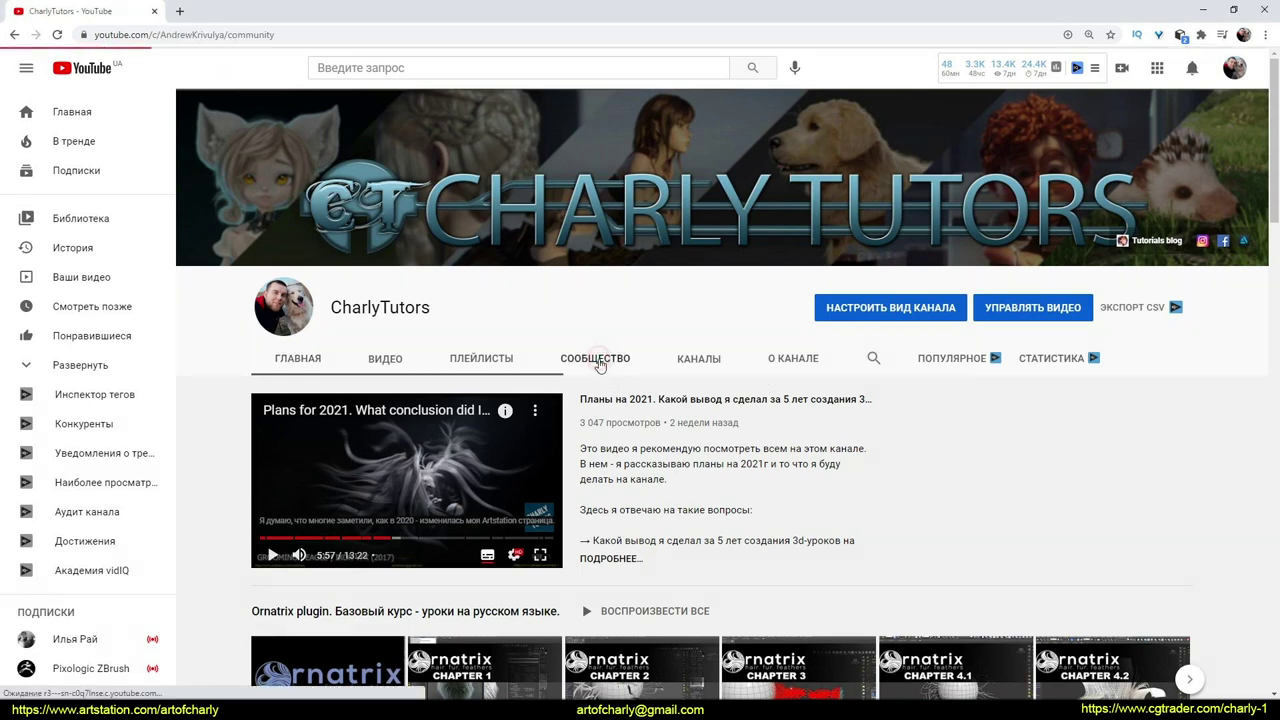
{"action": "scroll", "coordinate": [603, 470], "scroll_direction": "down", "scroll_amount": 15}
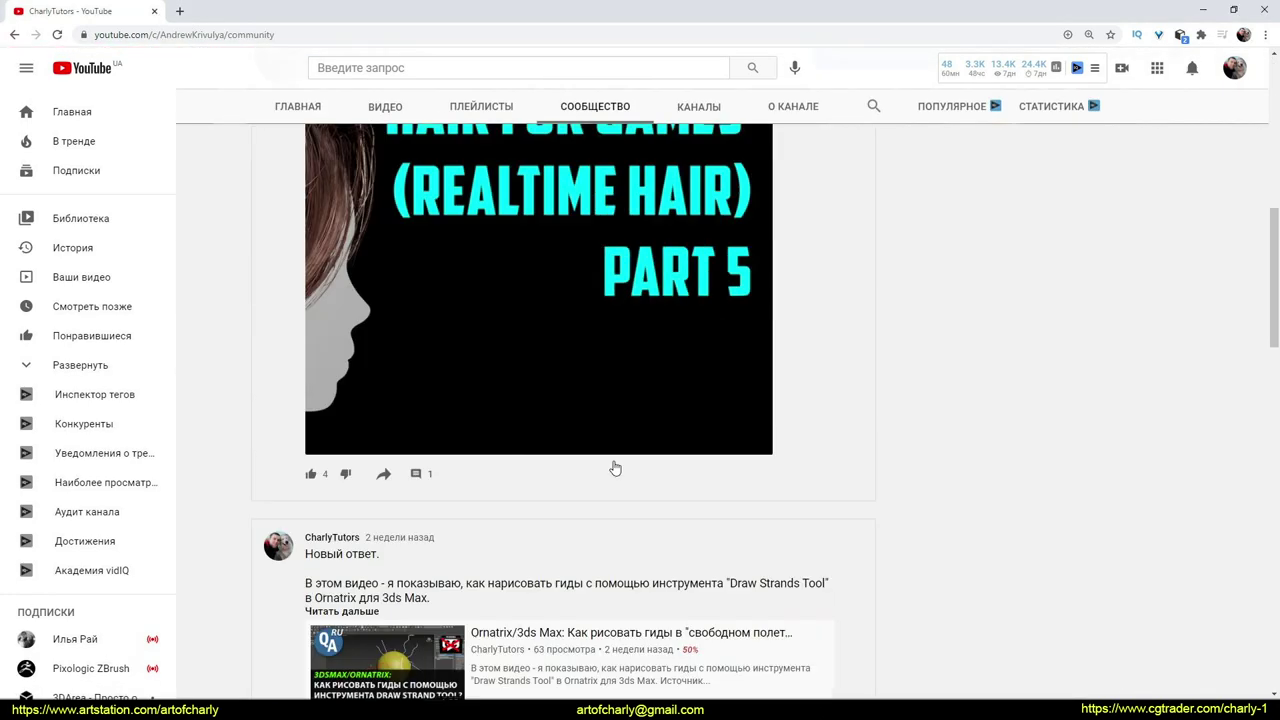
{"action": "scroll", "coordinate": [616, 458], "scroll_direction": "down", "scroll_amount": 20}
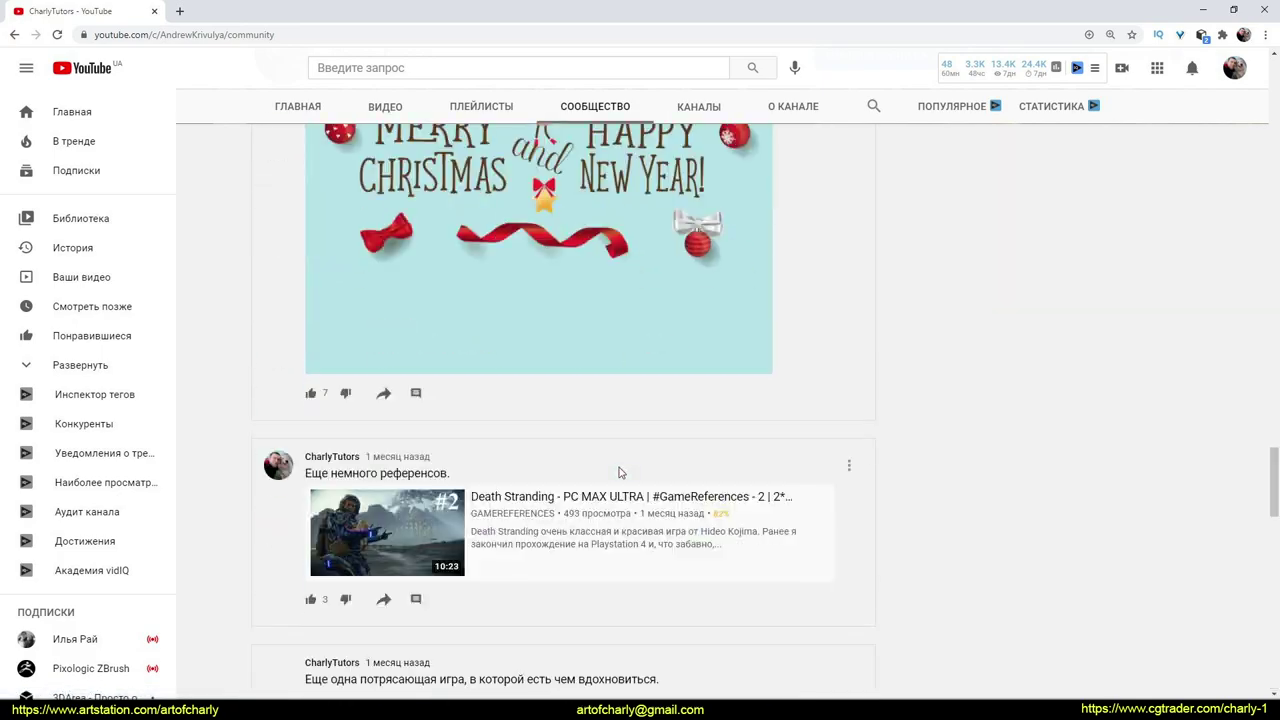
{"action": "scroll", "coordinate": [604, 466], "scroll_direction": "up", "scroll_amount": 4}
{"action": "scroll", "coordinate": [604, 466], "scroll_direction": "down", "scroll_amount": 10}
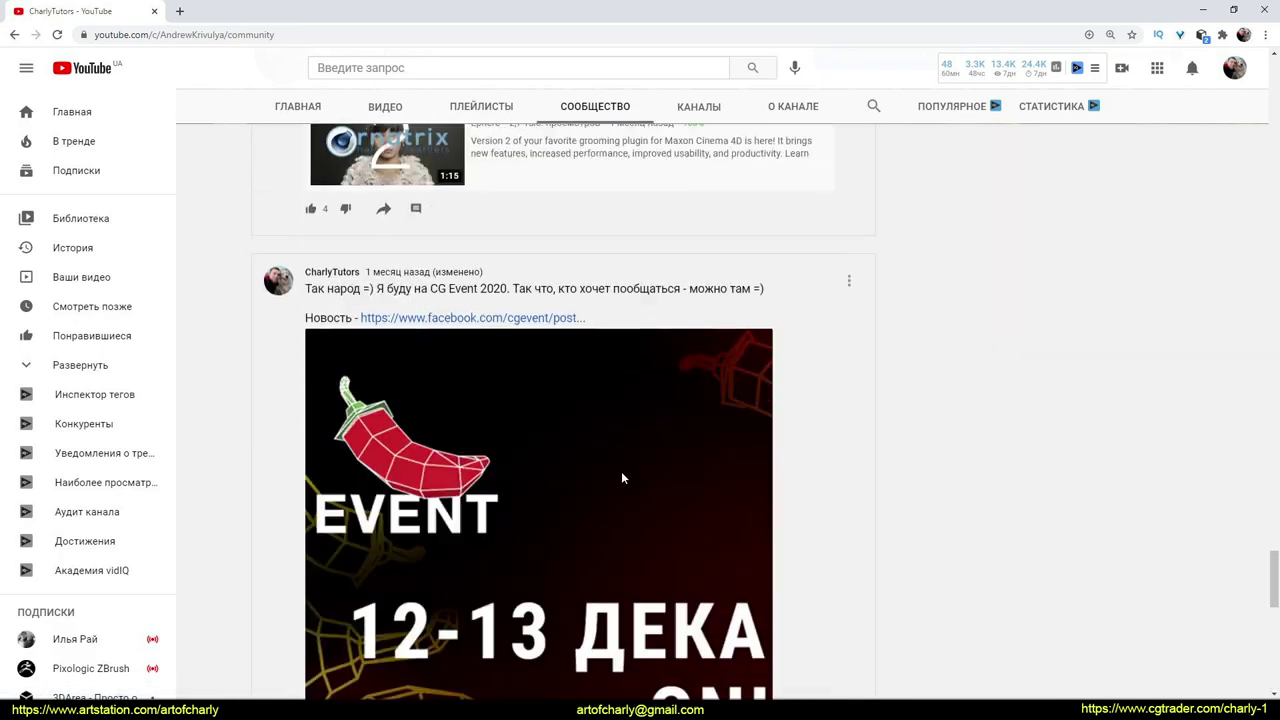
{"action": "scroll", "coordinate": [626, 479], "scroll_direction": "up", "scroll_amount": 5}
{"action": "scroll", "coordinate": [628, 486], "scroll_direction": "up", "scroll_amount": 5}
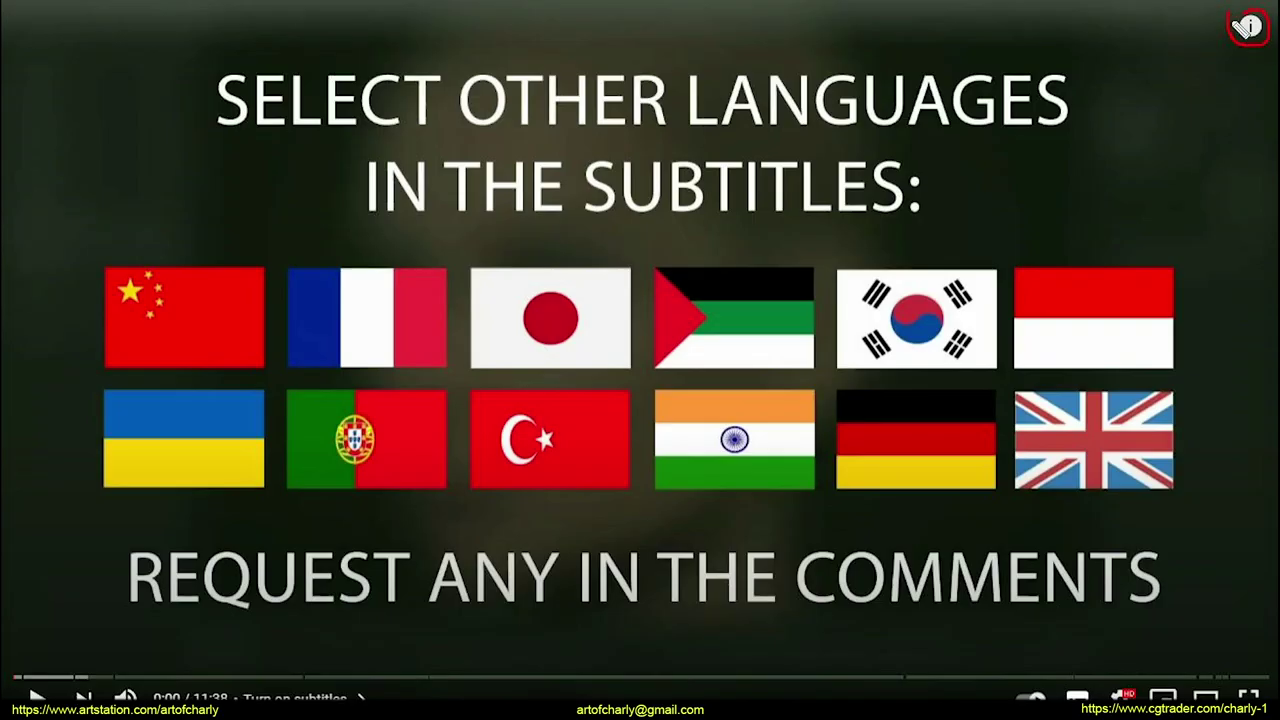
{"action": "left_click", "coordinate": [1250, 28]}
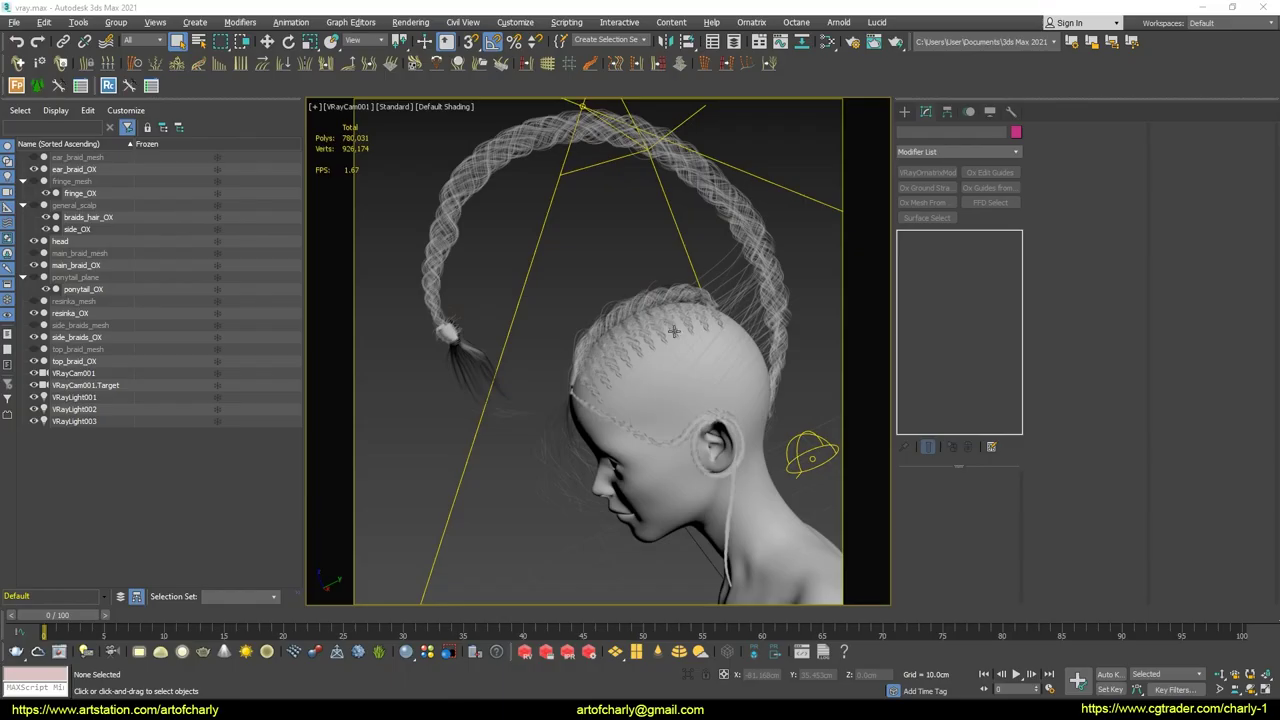
Switch to 3ds Max and inspect the main_braid_OX hair object and its modifier stack.
{"action": "left_click", "coordinate": [427, 268]}
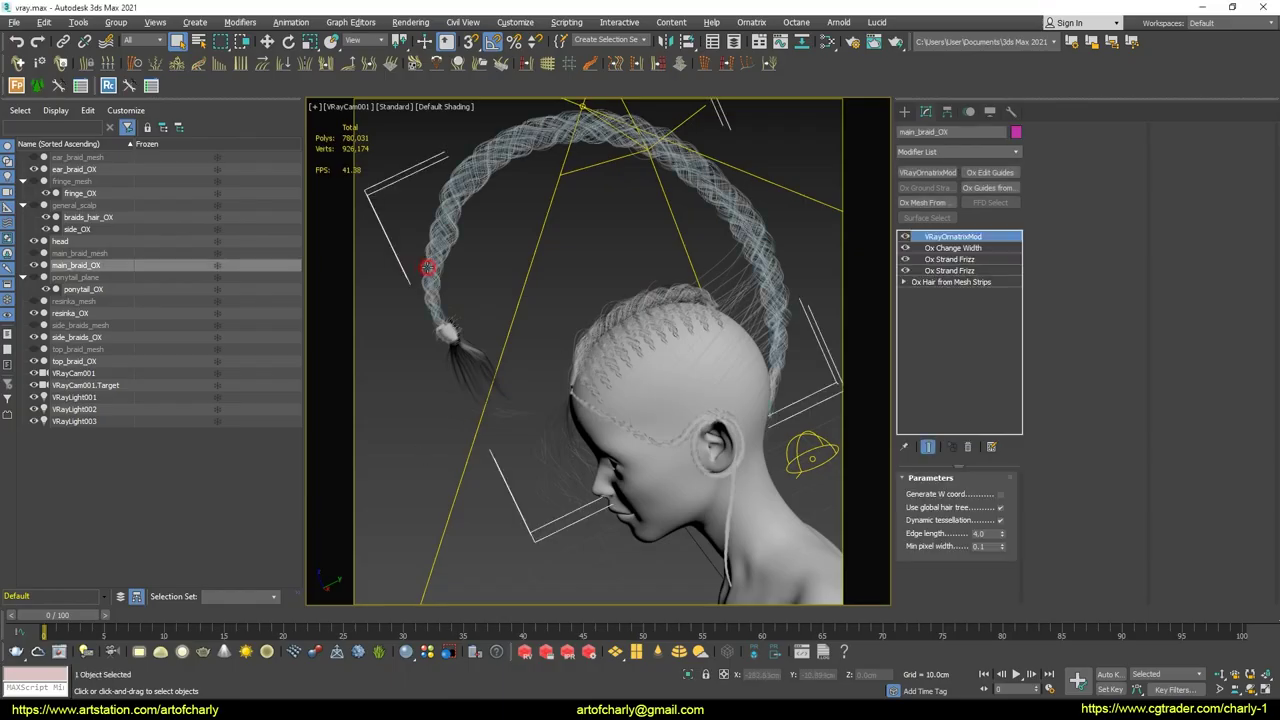
{"action": "left_click", "coordinate": [485, 538]}
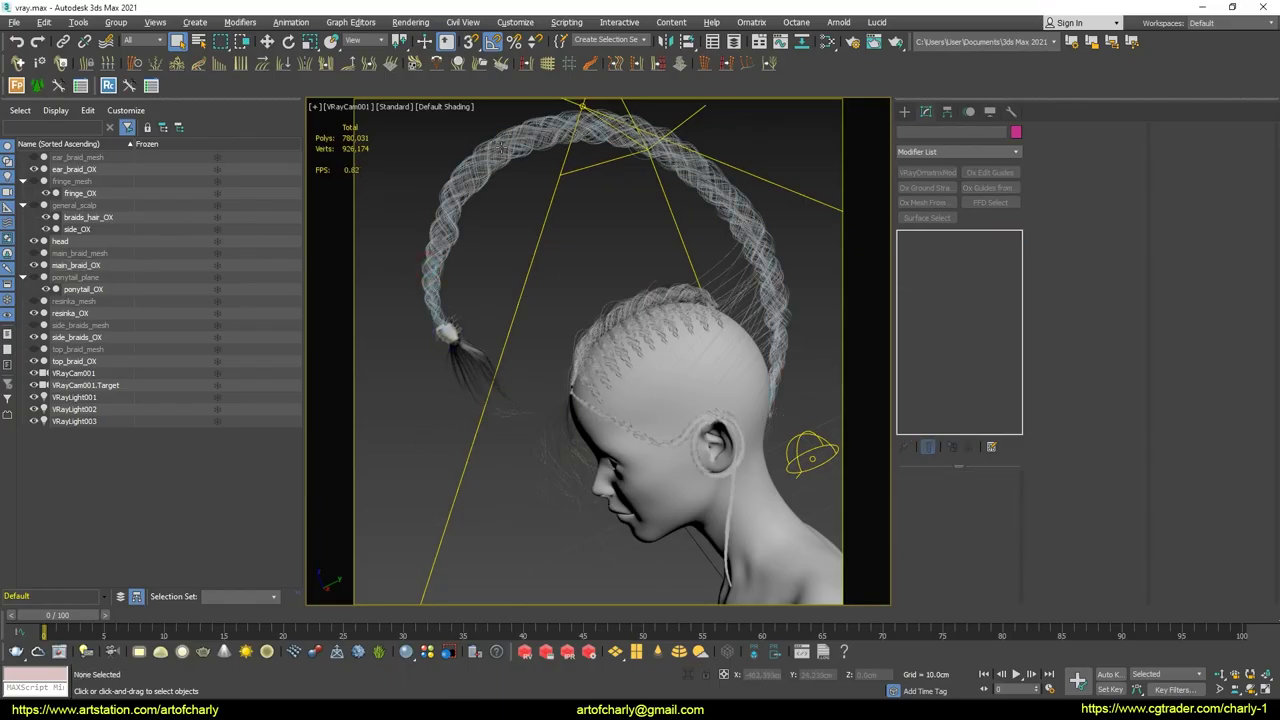
{"action": "left_click", "coordinate": [499, 151]}
{"action": "left_click", "coordinate": [510, 527]}
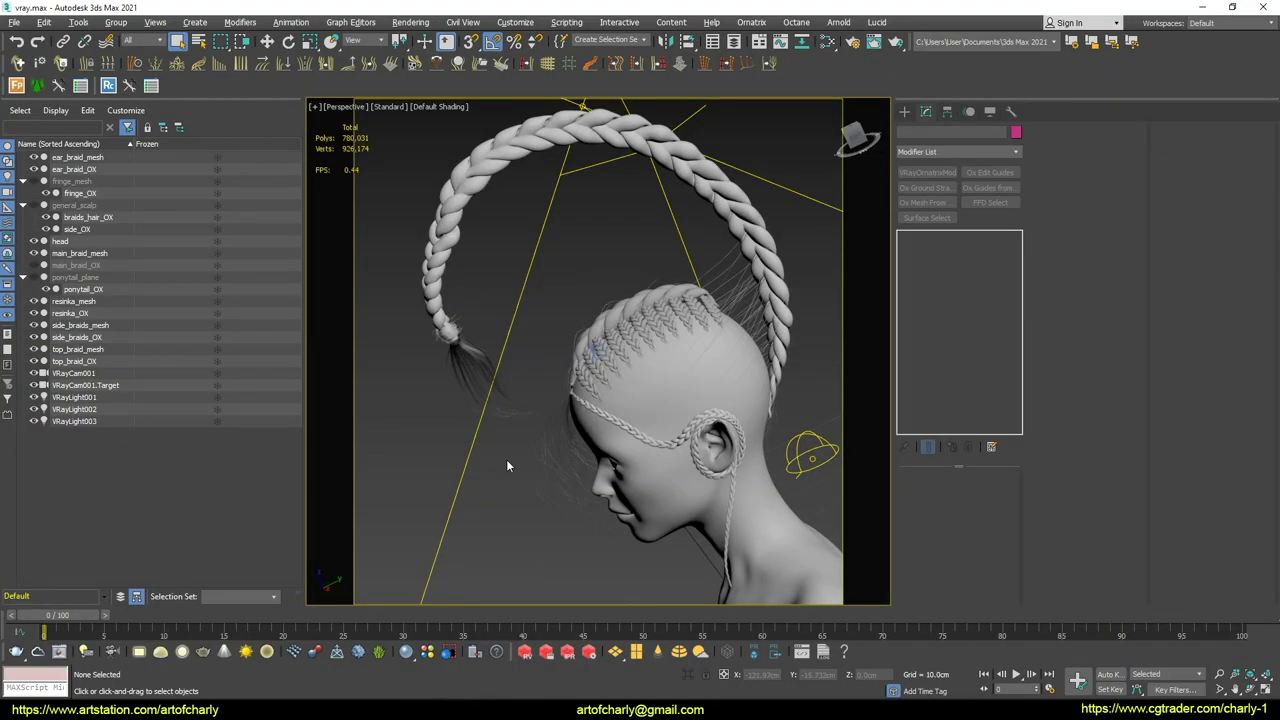
Examine the main_braid_mesh geometry on the head from the side, front and three-quarter angles.
{"action": "middle_click_drag", "start_coordinate": [506, 465], "coordinate": [674, 193], "text": "alt"}
{"action": "left_click", "coordinate": [674, 190]}
{"action": "key", "text": "z"}
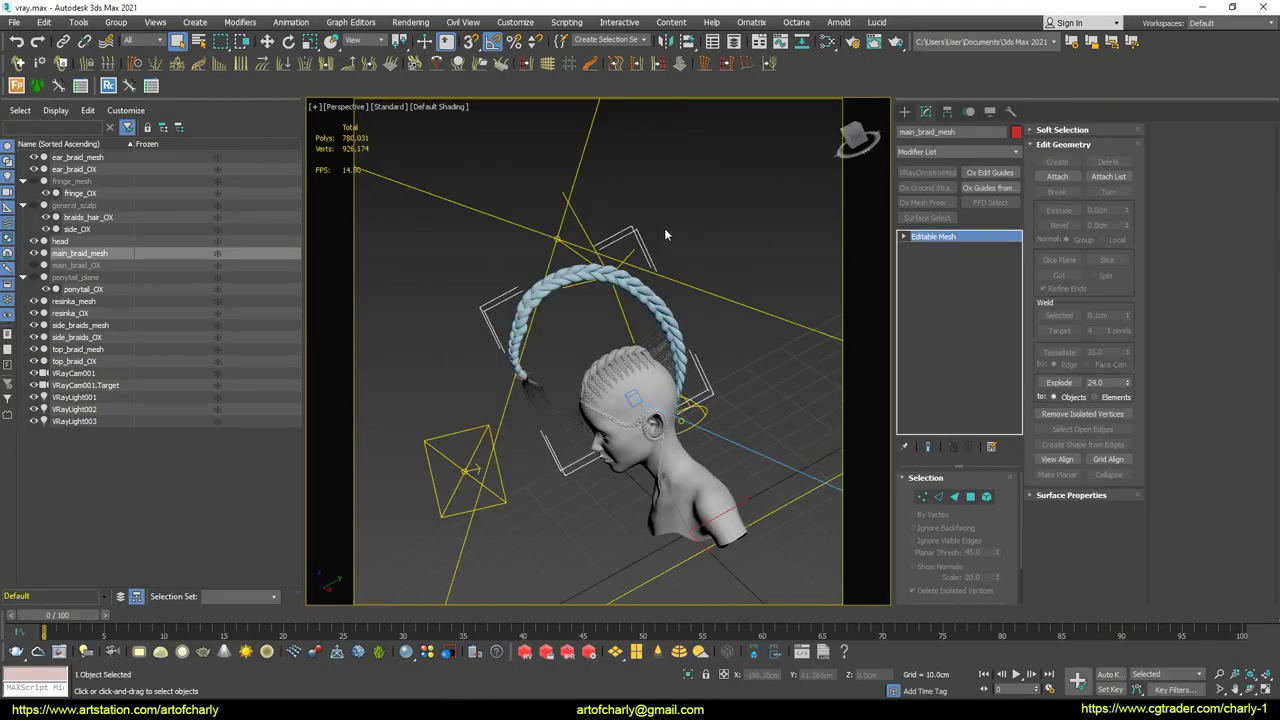
{"action": "middle_click_drag", "start_coordinate": [450, 415], "coordinate": [613, 321], "text": "alt"}
{"action": "scroll", "coordinate": [600, 392], "scroll_direction": "up", "scroll_amount": 5}
{"action": "scroll", "coordinate": [613, 321], "scroll_direction": "down", "scroll_amount": 10}
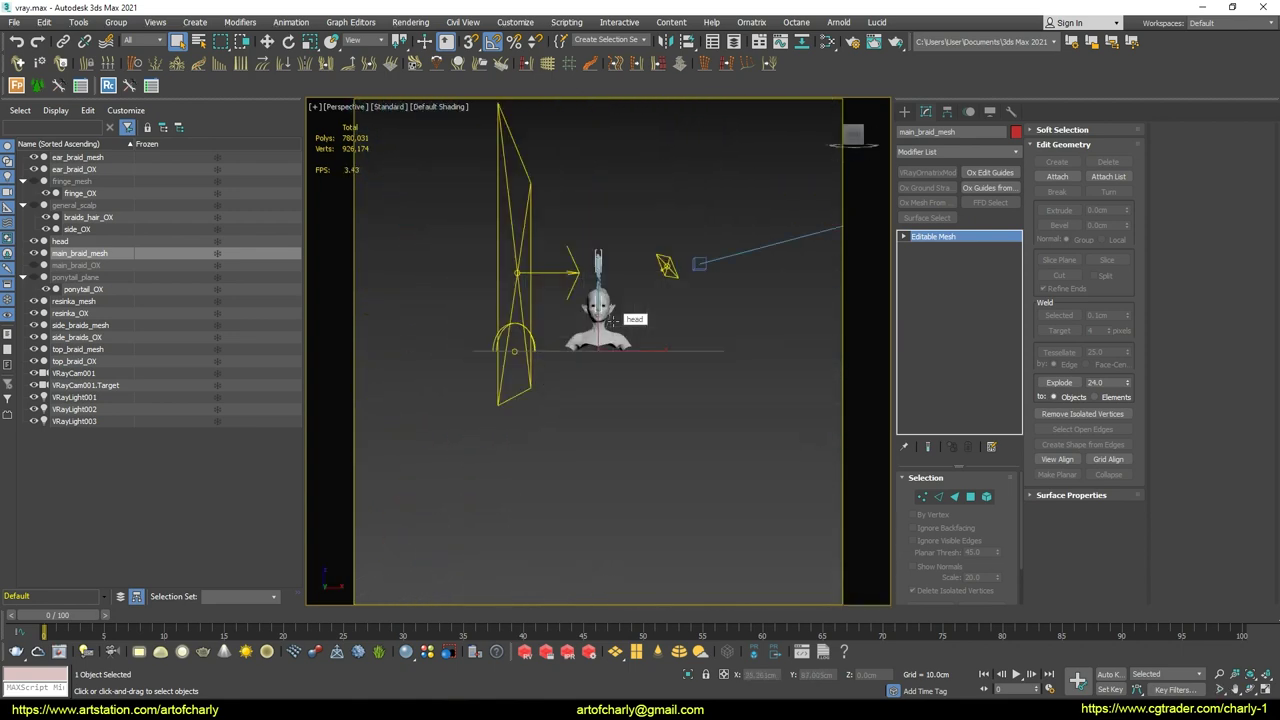
{"action": "scroll", "coordinate": [646, 291], "scroll_direction": "up", "scroll_amount": 10}
{"action": "middle_click_drag", "start_coordinate": [603, 303], "coordinate": [540, 284], "text": "alt"}
{"action": "scroll", "coordinate": [540, 284], "scroll_direction": "down", "scroll_amount": 3}
Hide the Lights category in the scene.
{"action": "left_click", "coordinate": [990, 112]}
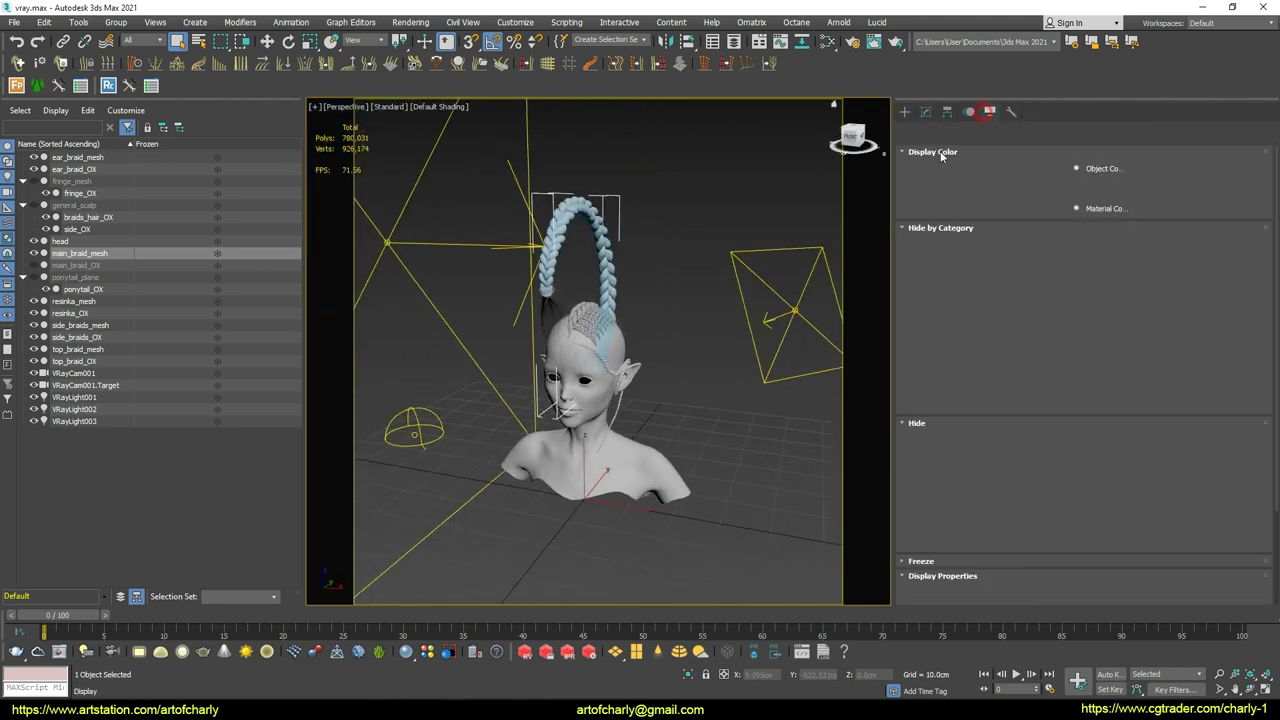
{"action": "left_click", "coordinate": [926, 276]}
{"action": "middle_click_drag", "start_coordinate": [600, 300], "coordinate": [560, 300], "text": "alt"}
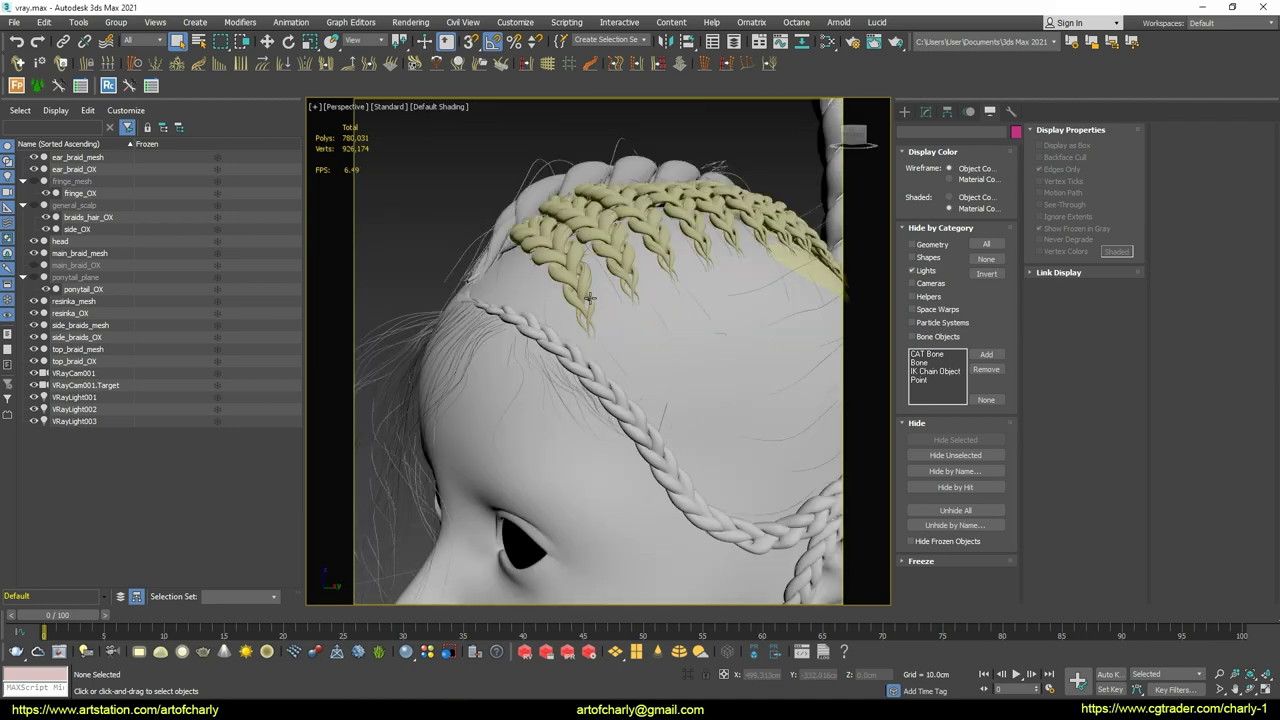
Examine the small side braid meshes and their tapered ends on the scalp up close.
{"action": "scroll", "coordinate": [640, 523], "scroll_direction": "up", "scroll_amount": 5}
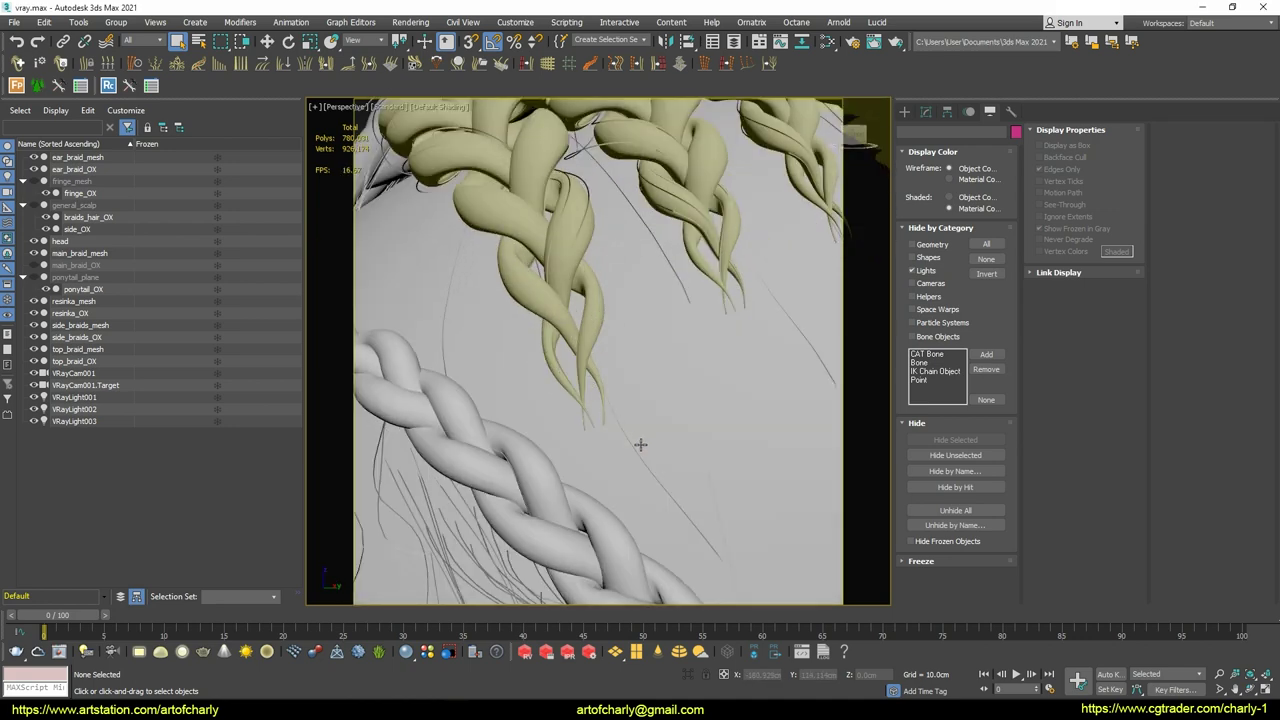
{"action": "middle_click_drag", "start_coordinate": [640, 523], "coordinate": [613, 271], "text": "alt"}
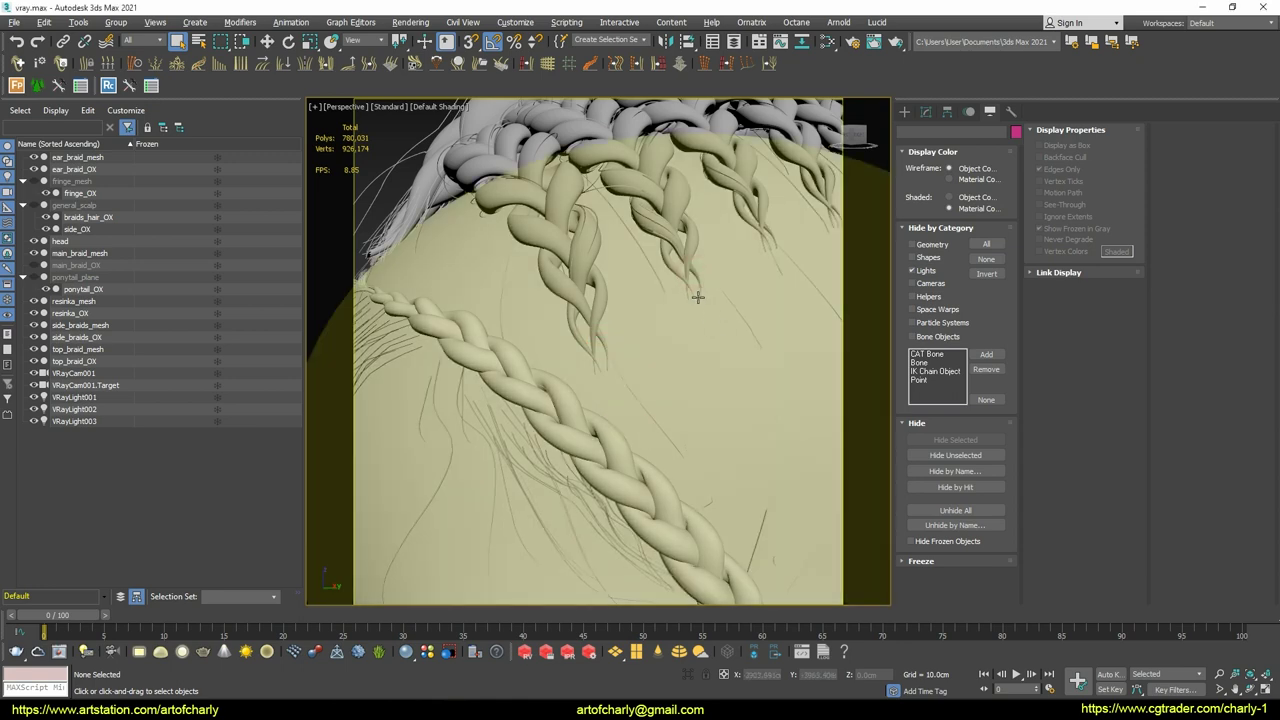
{"action": "scroll", "coordinate": [620, 285], "scroll_direction": "down", "scroll_amount": 3}
{"action": "middle_click_drag", "start_coordinate": [620, 285], "coordinate": [617, 291], "text": "alt"}
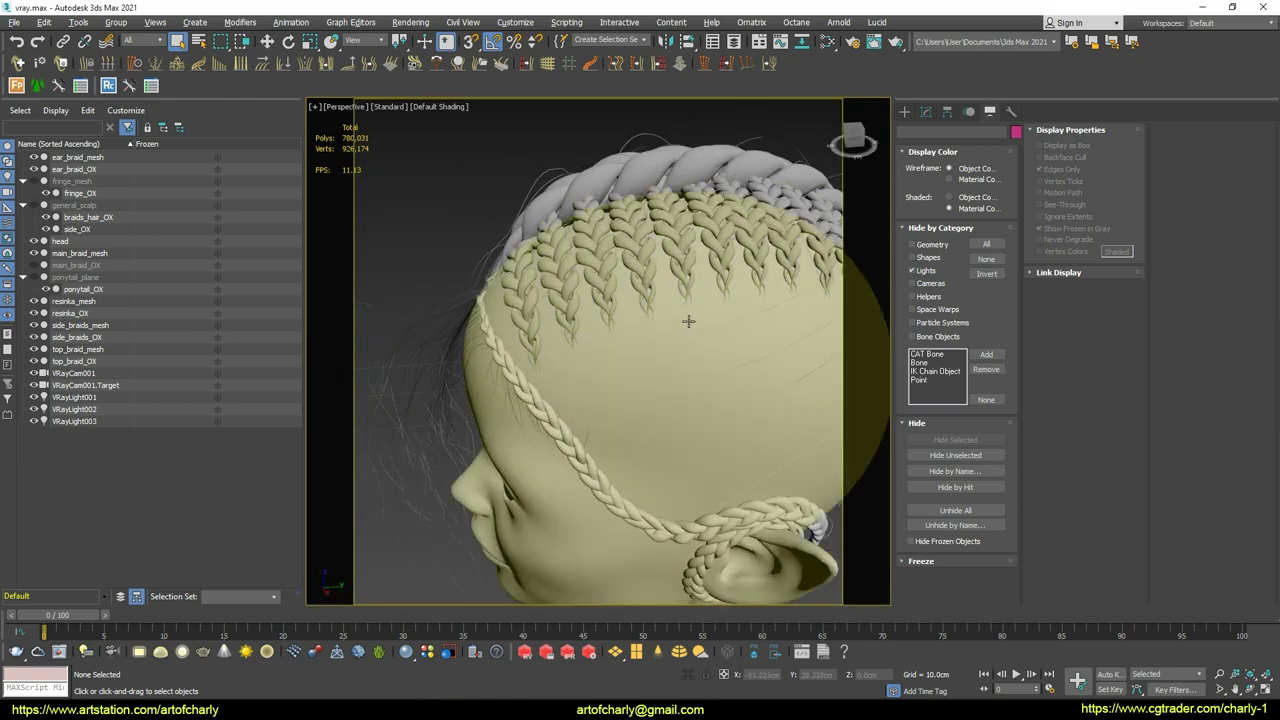
{"action": "middle_click_drag", "start_coordinate": [594, 308], "coordinate": [588, 344], "text": "alt"}
{"action": "scroll", "coordinate": [592, 274], "scroll_direction": "down", "scroll_amount": 4}
{"action": "scroll", "coordinate": [588, 344], "scroll_direction": "up", "scroll_amount": 8}
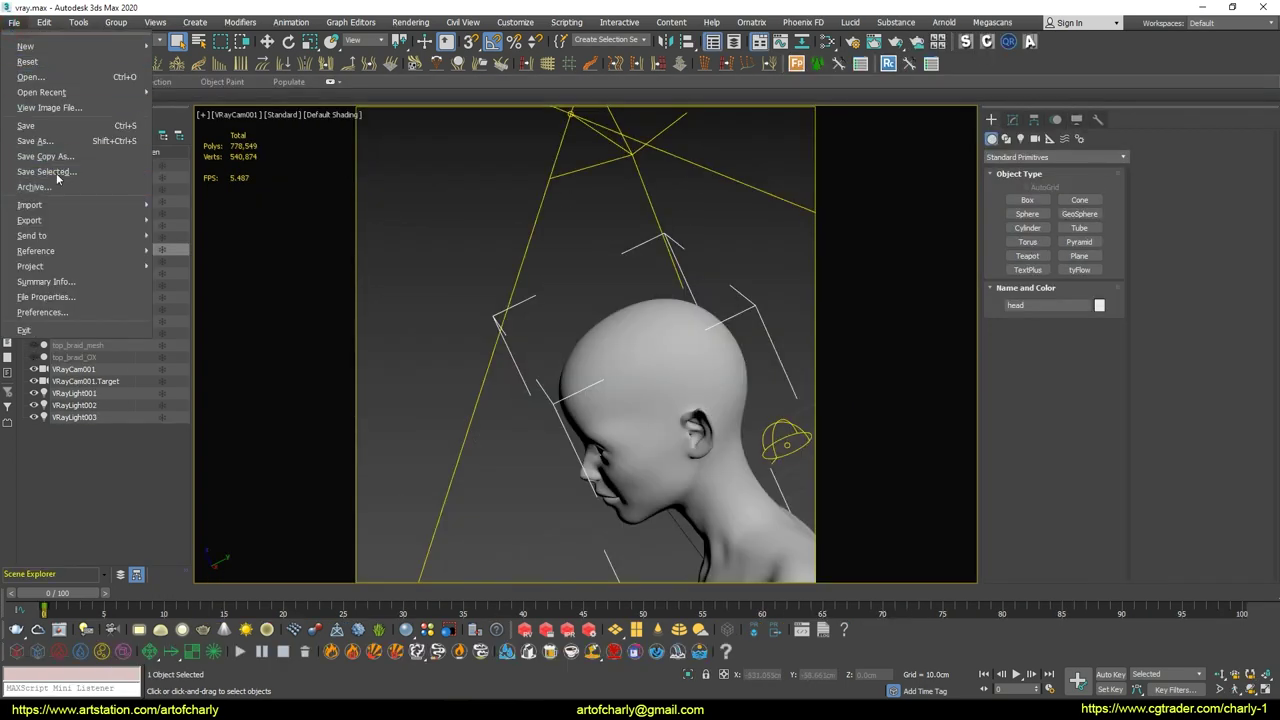
Send the selected head mesh from 3ds Max to Maya as a new scene.
{"action": "mouse_move", "coordinate": [67, 238]}
{"action": "mouse_move", "coordinate": [204, 235]}
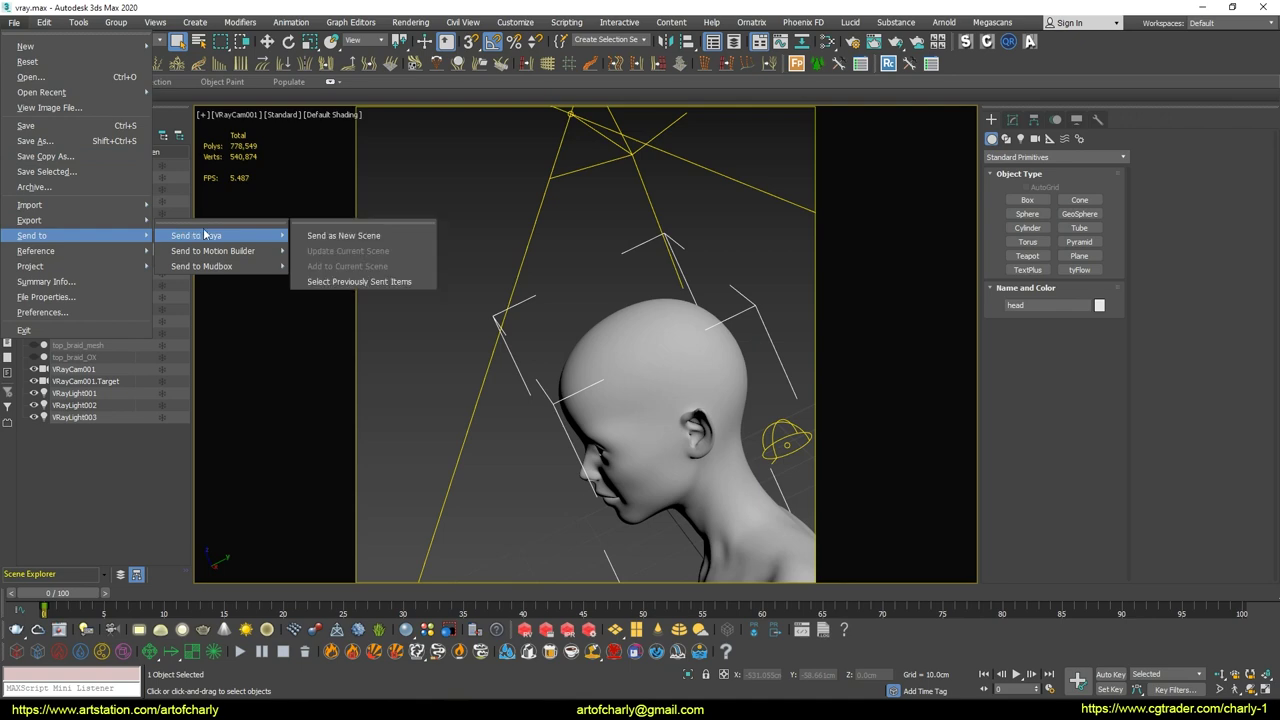
{"action": "left_click", "coordinate": [343, 235]}
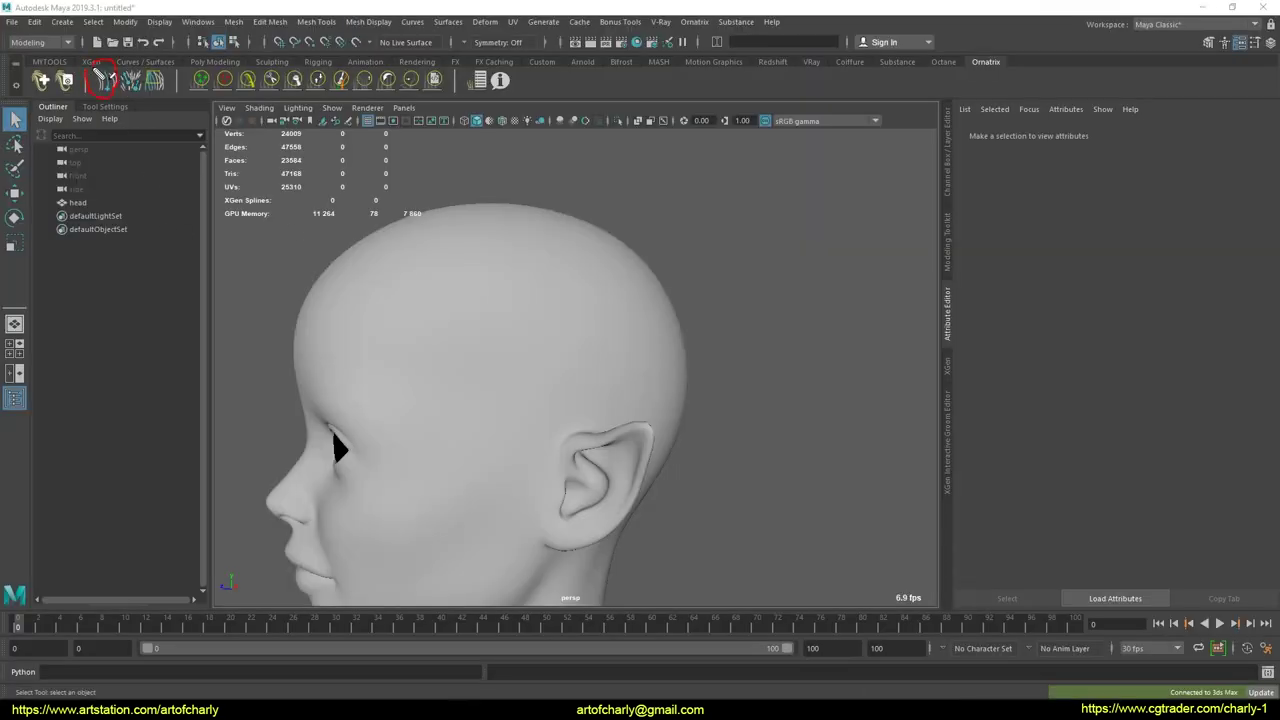
Try to freeze and reset the transformations of the head mesh in Maya.
{"action": "left_click", "coordinate": [505, 270]}
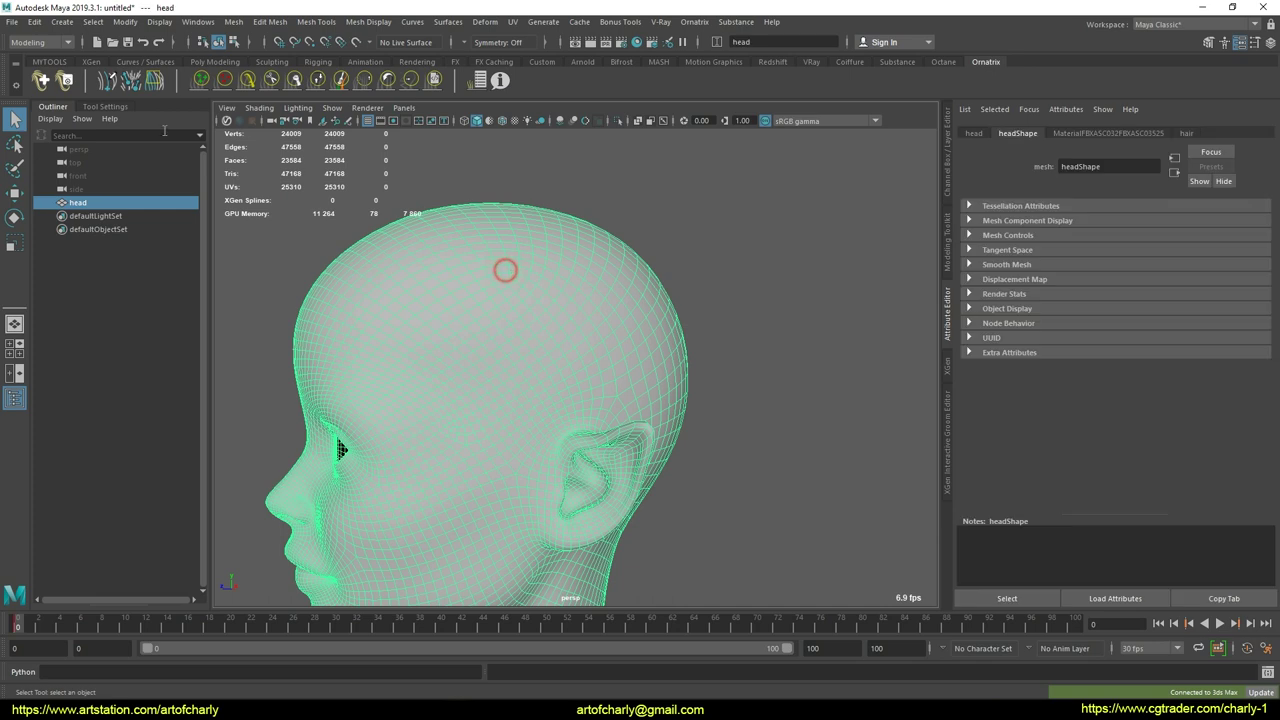
{"action": "left_click", "coordinate": [124, 21]}
{"action": "left_click", "coordinate": [165, 82]}
{"action": "left_click", "coordinate": [124, 21]}
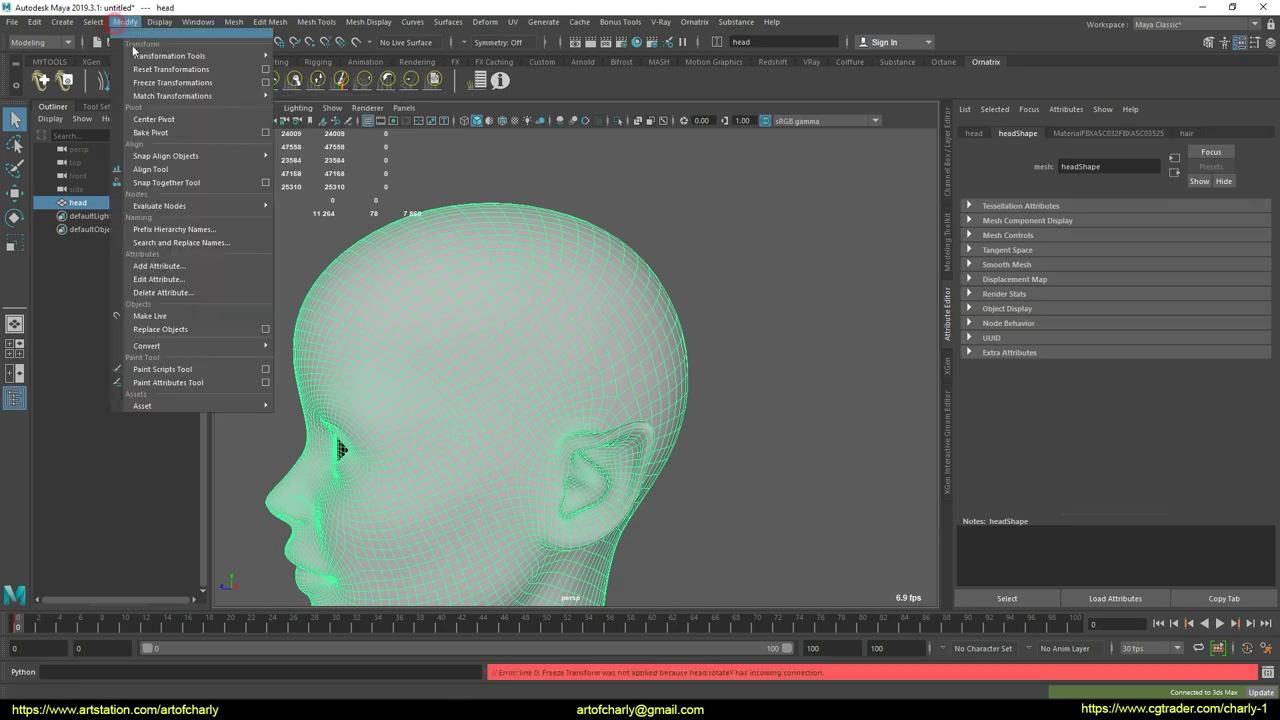
{"action": "left_click", "coordinate": [147, 70]}
{"action": "left_click", "coordinate": [777, 257]}
Delete the animation on the head's Rotate X, Rotate Y and Rotate Z channels.
{"action": "left_click", "coordinate": [452, 405]}
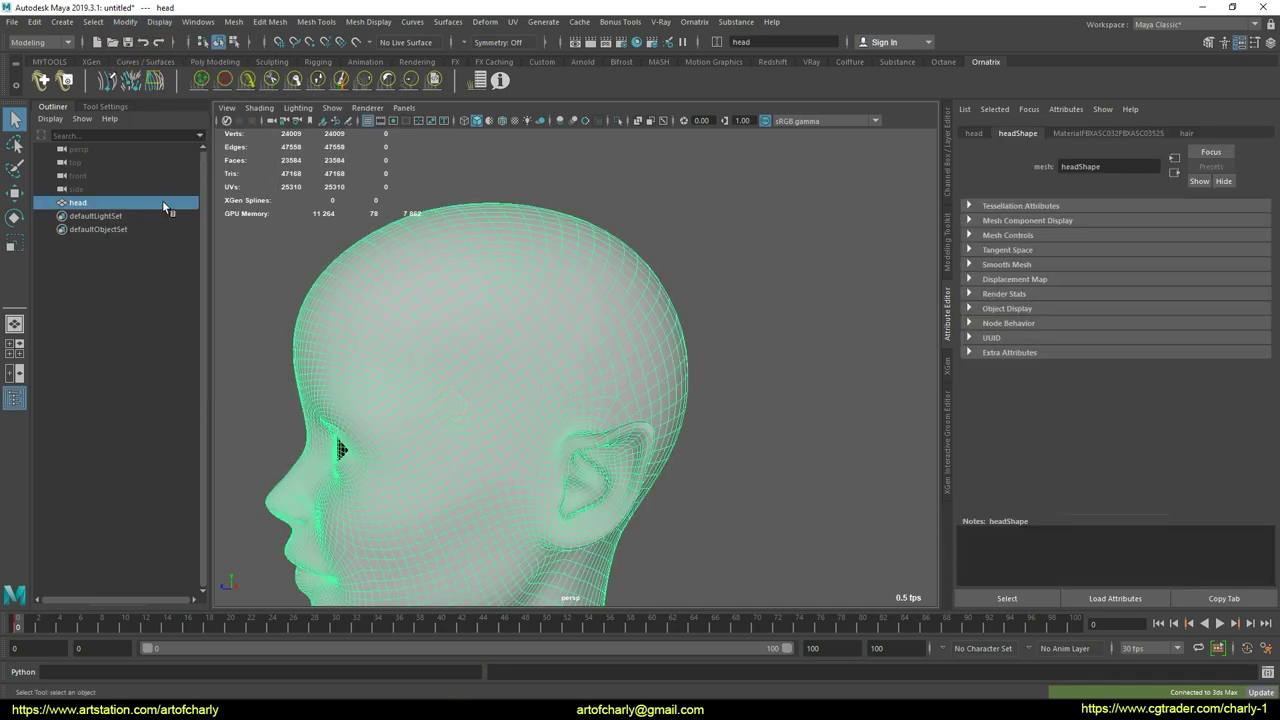
{"action": "left_click", "coordinate": [104, 106]}
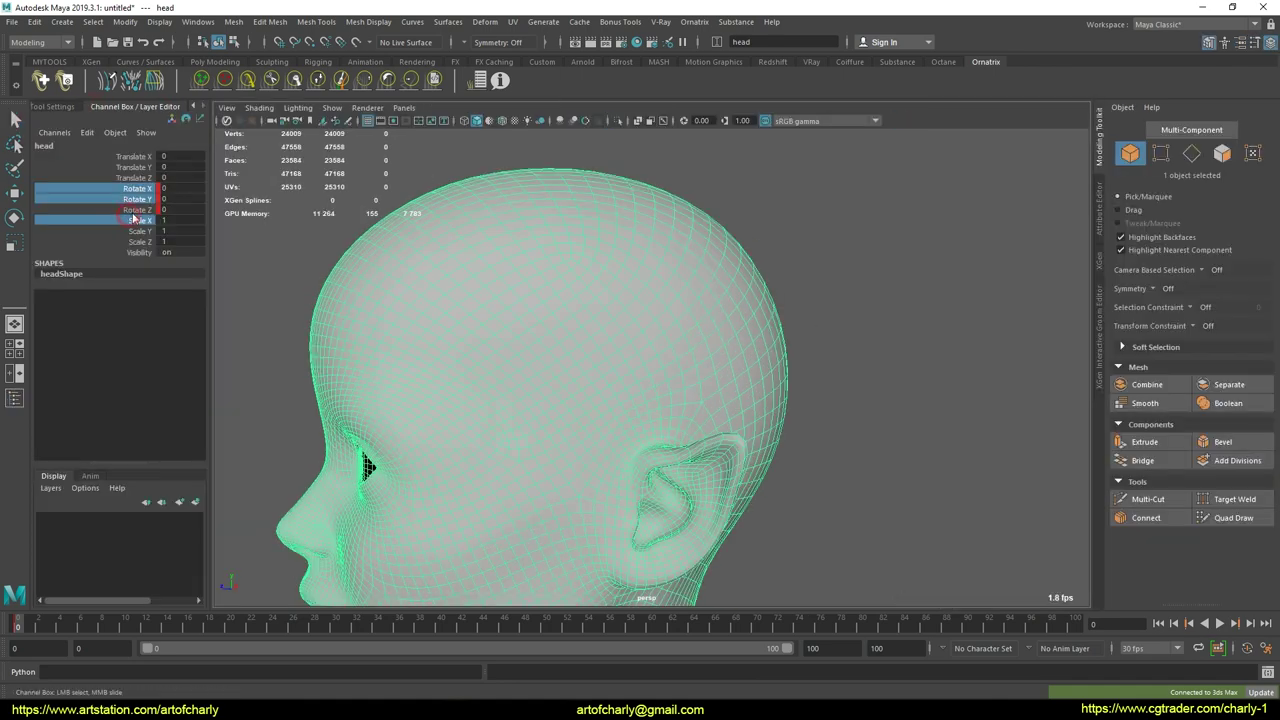
{"action": "left_click_drag", "start_coordinate": [138, 190], "coordinate": [139, 211]}
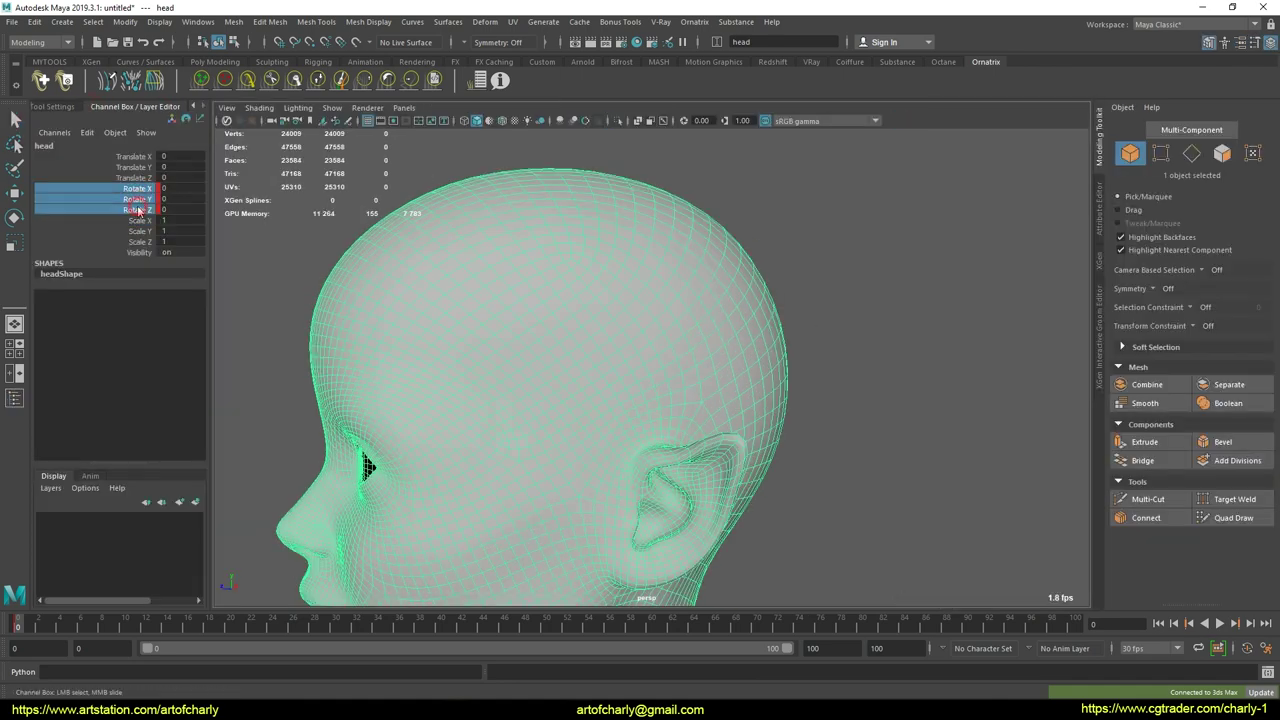
{"action": "right_click", "coordinate": [139, 211]}
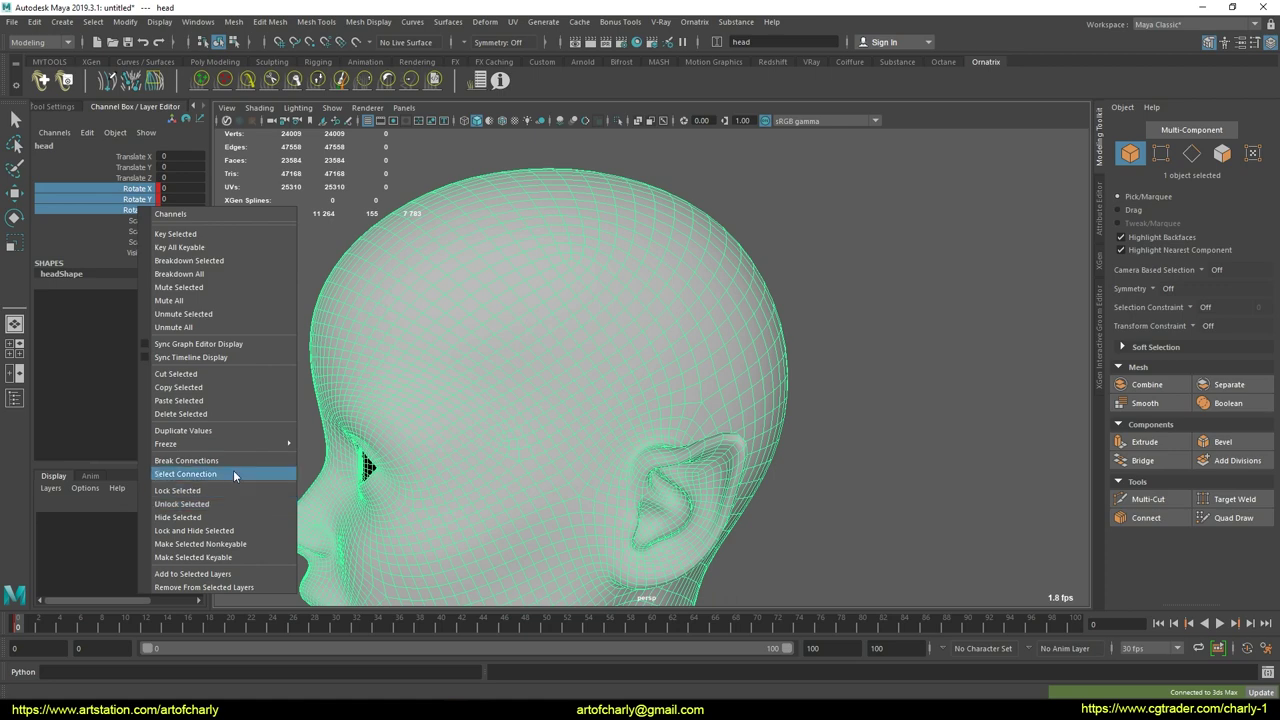
{"action": "left_click", "coordinate": [204, 414]}
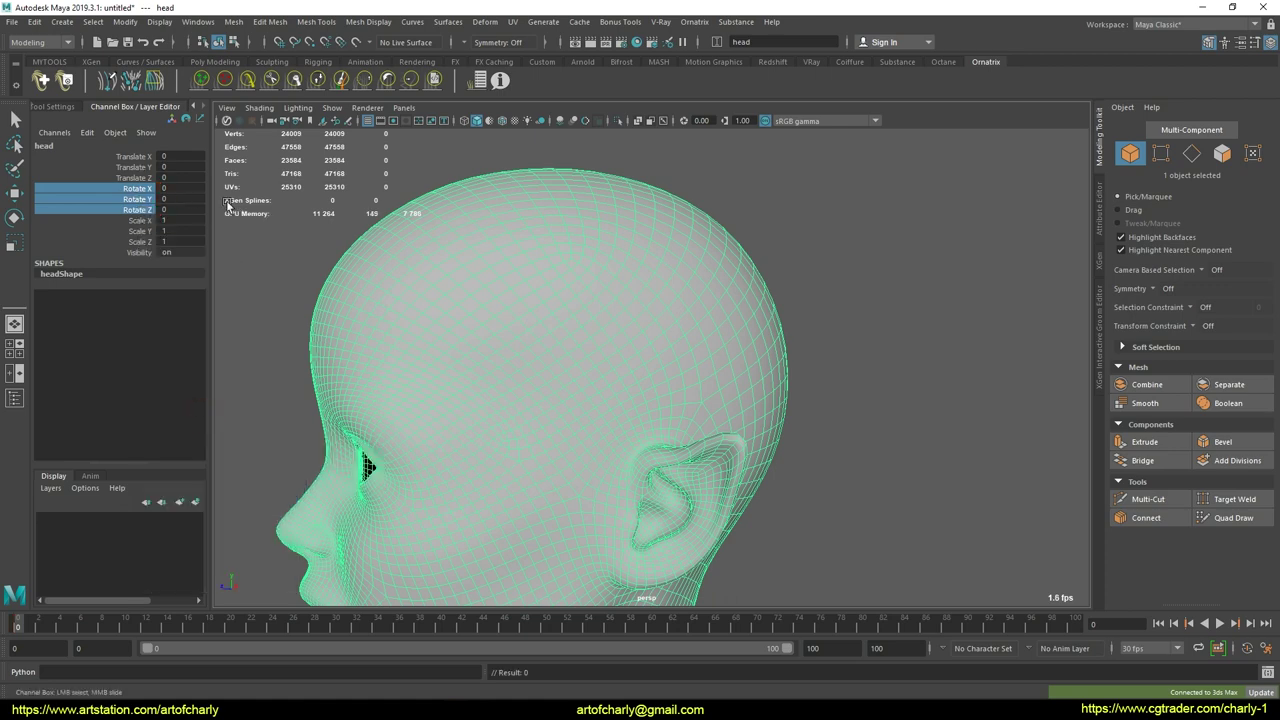
Freeze and reset the transformations of the head mesh.
{"action": "left_click", "coordinate": [125, 22]}
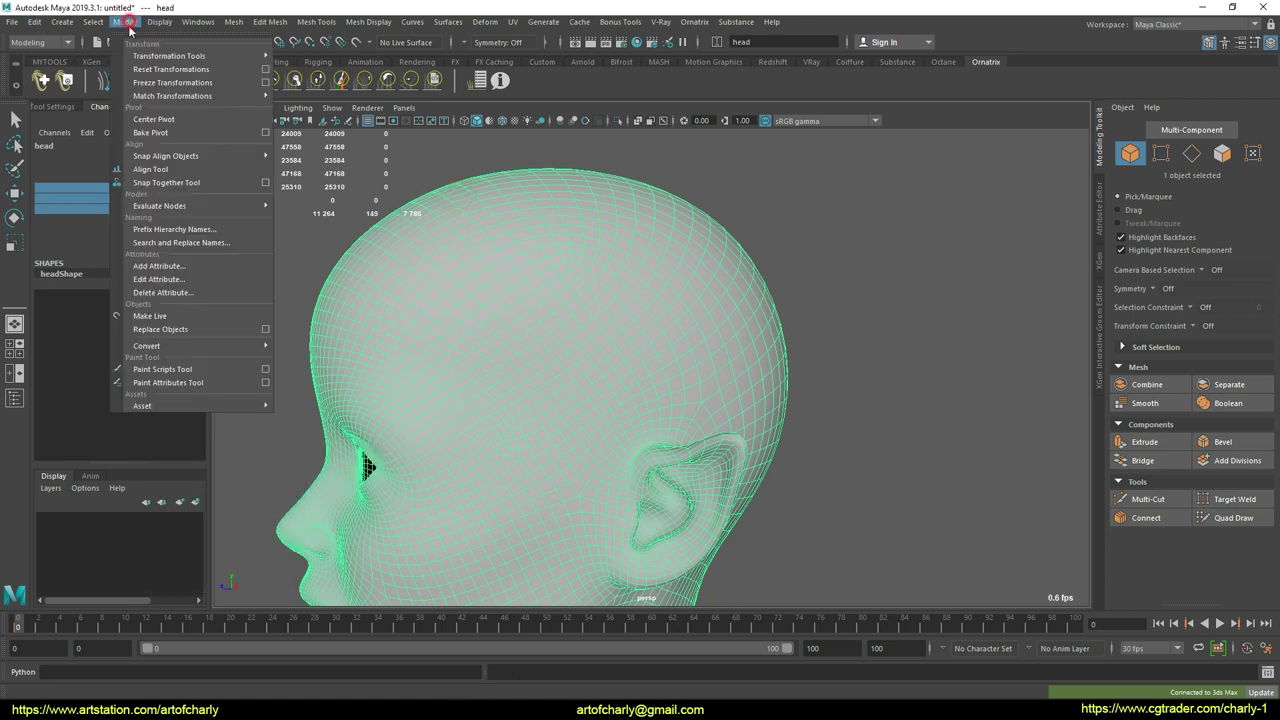
{"action": "left_click", "coordinate": [155, 78]}
{"action": "left_click", "coordinate": [124, 22]}
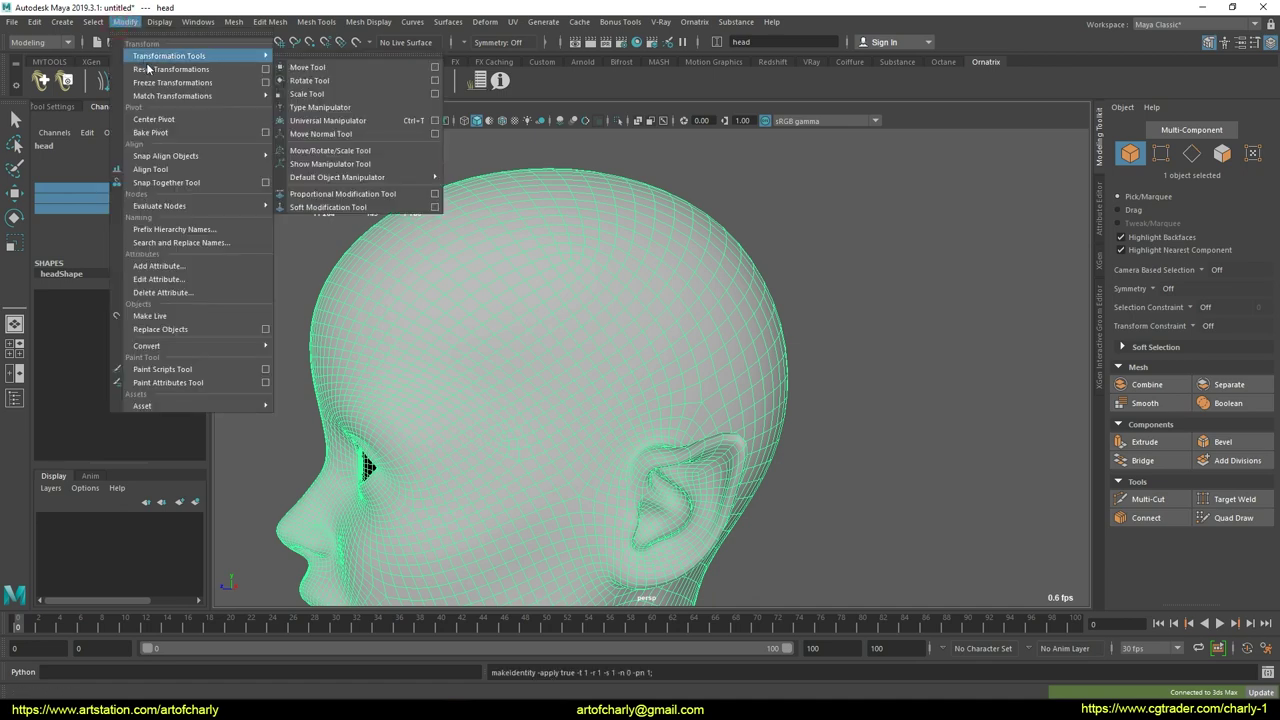
{"action": "left_click", "coordinate": [155, 64]}
Delete the construction history of the head mesh.
{"action": "left_click", "coordinate": [34, 22]}
{"action": "mouse_move", "coordinate": [123, 183]}
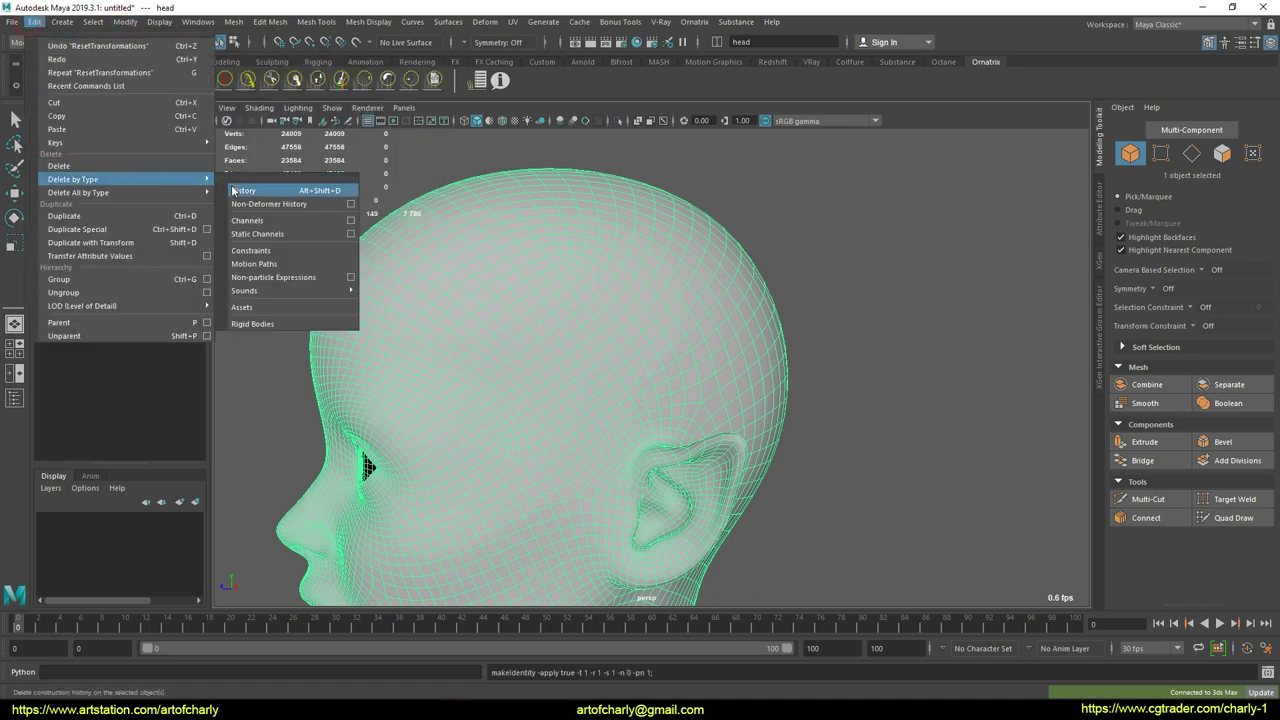
{"action": "left_click", "coordinate": [240, 189]}
{"action": "left_click", "coordinate": [965, 310]}
{"action": "left_click", "coordinate": [459, 300]}
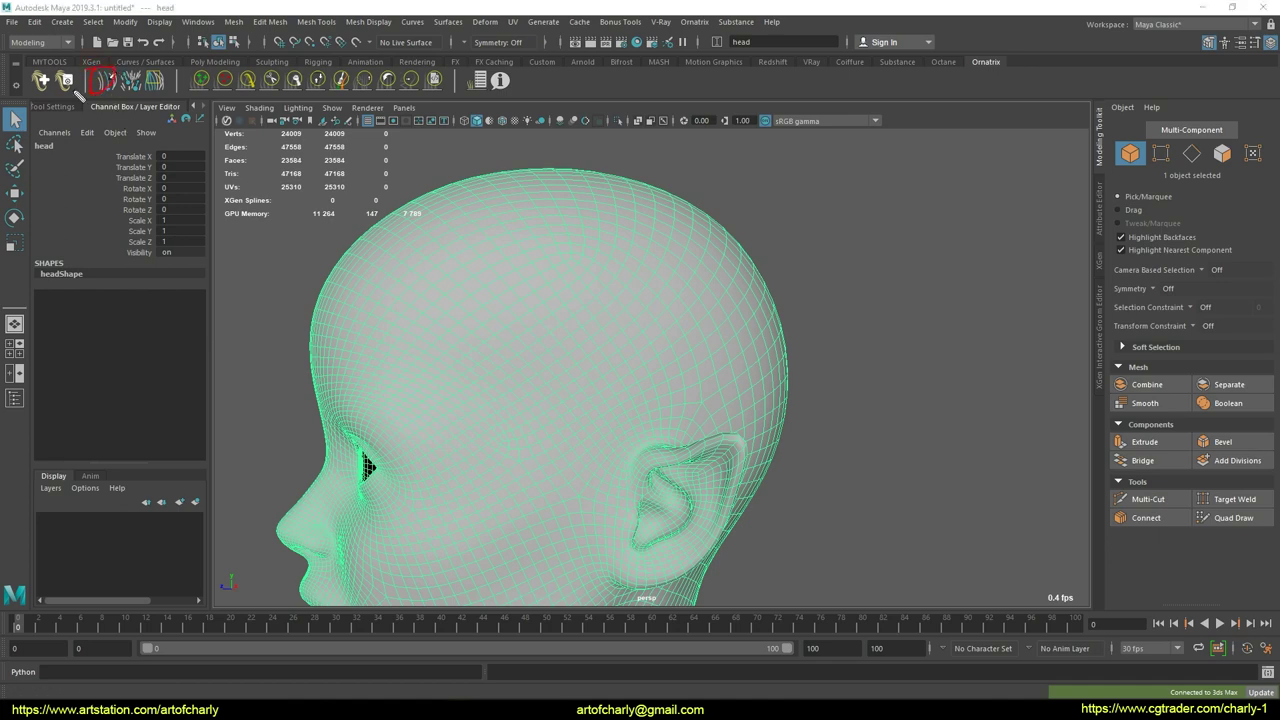
Draw a guide strand with the Draw Strand tool from the side of the head around the ear, ending in a curl behind it.
{"action": "left_click", "coordinate": [116, 82]}
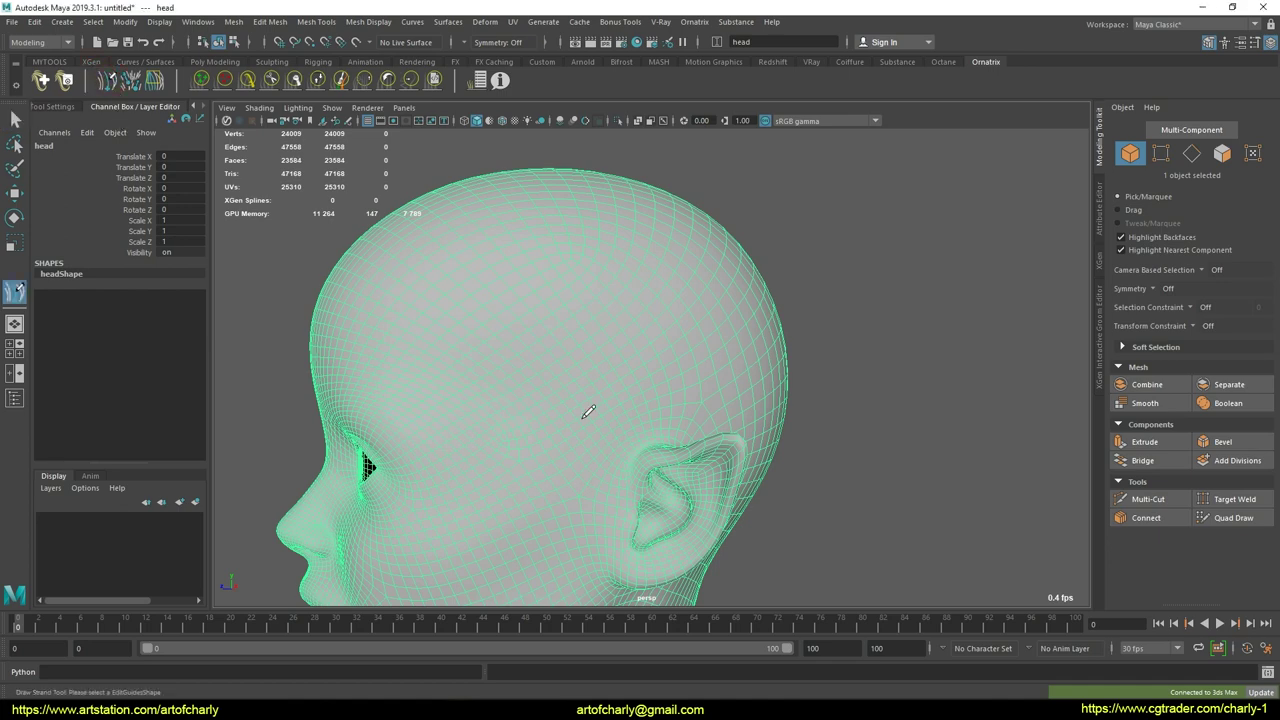
{"action": "left_click_drag", "start_coordinate": [639, 407], "coordinate": [533, 354], "text": "alt"}
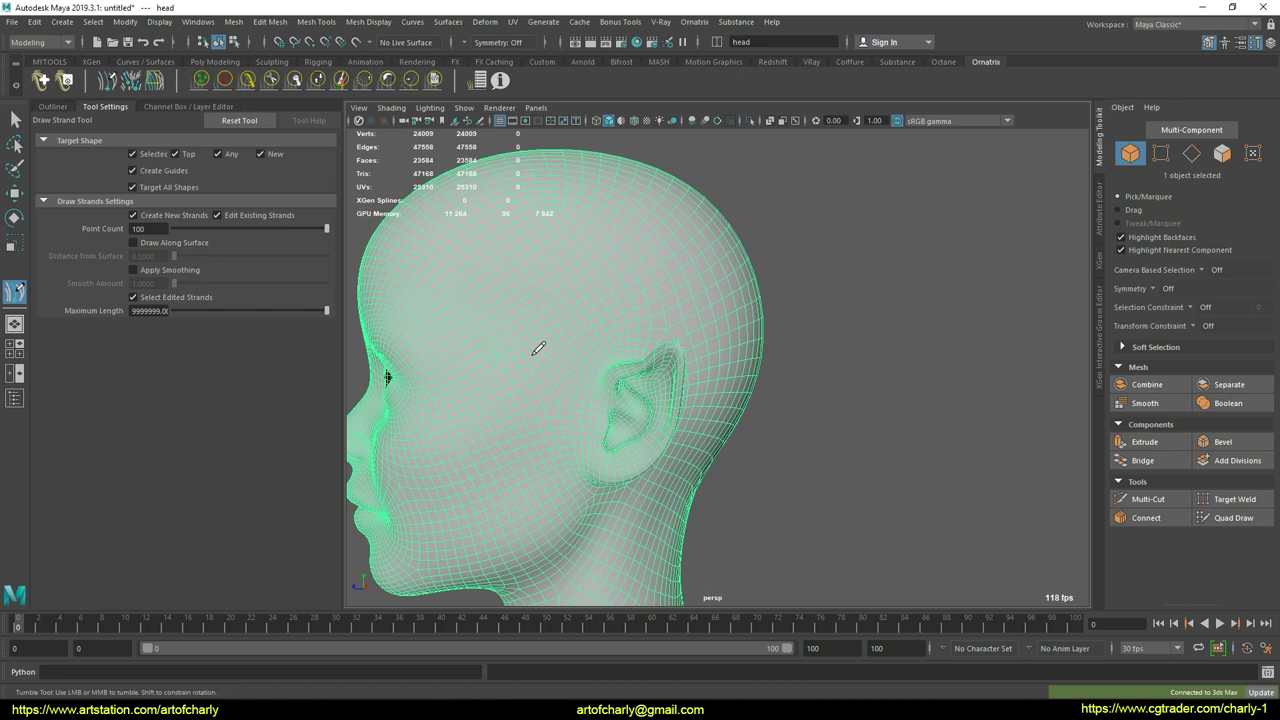
{"action": "left_click", "coordinate": [498, 255]}
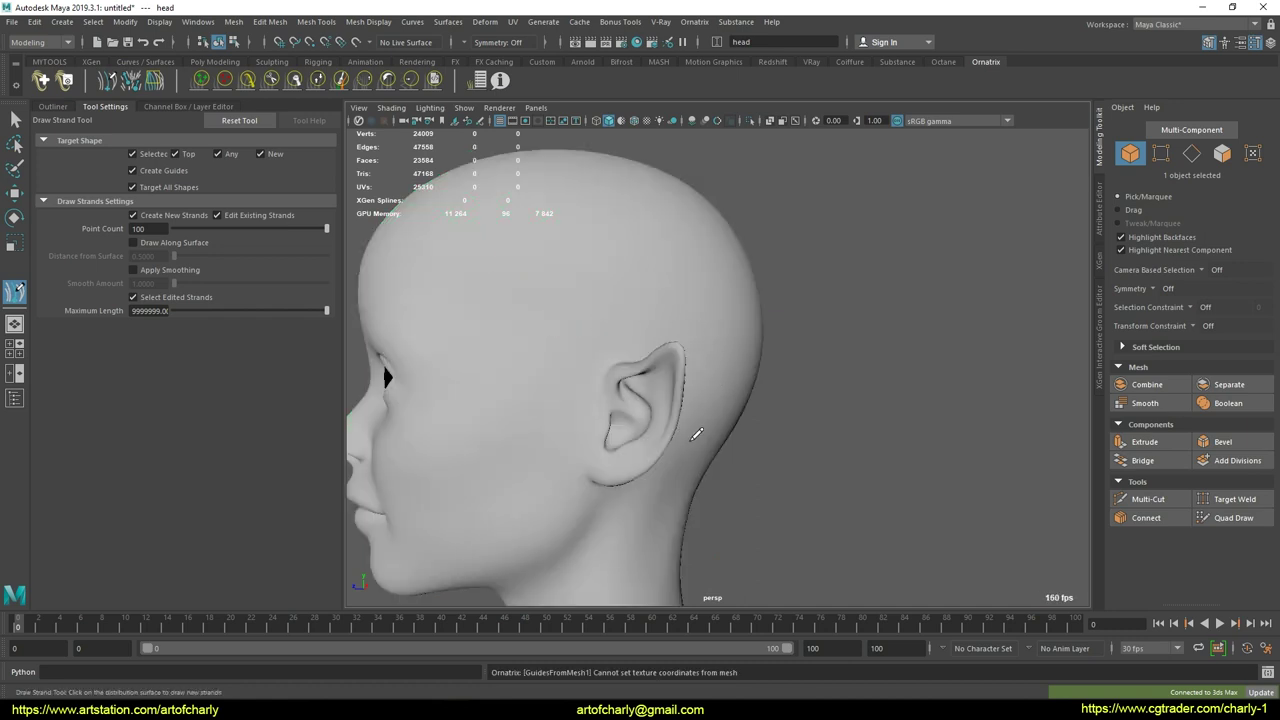
{"action": "left_click_drag", "start_coordinate": [661, 256], "coordinate": [703, 263]}
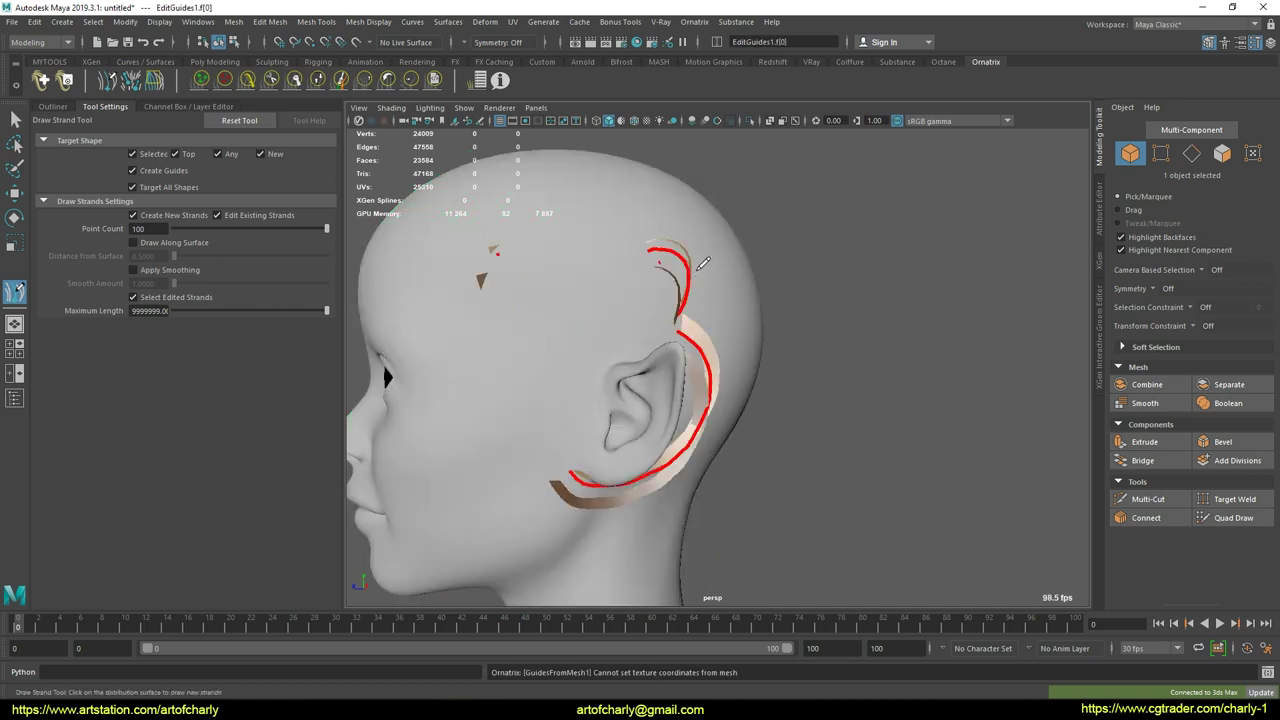
{"action": "mouse_move", "coordinate": [738, 218]}
{"action": "left_mouse_down", "text": "alt"}
{"action": "mouse_move", "coordinate": [700, 268]}
{"action": "mouse_move", "coordinate": [732, 281]}
{"action": "mouse_move", "coordinate": [696, 223]}
{"action": "left_mouse_up", "text": "alt"}
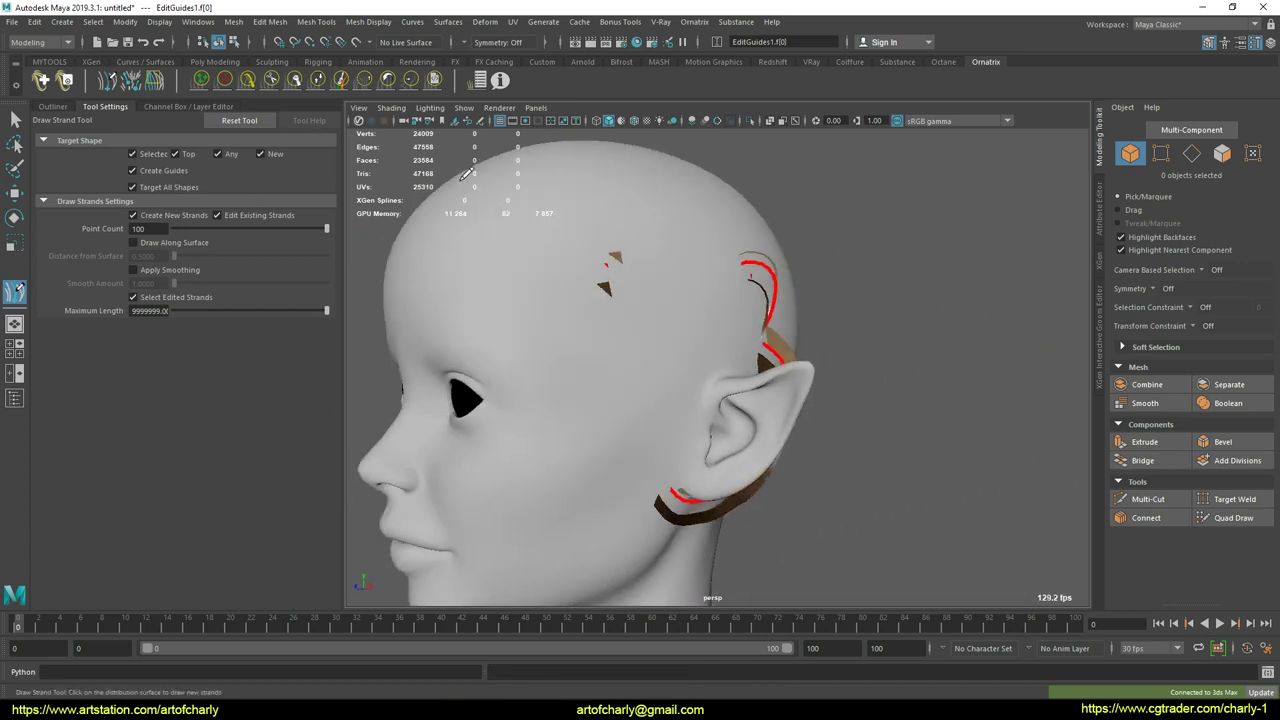
Delete the HairFromGuides1 and ChangeWidth1 operators from the head's Ornatrix stack and select EditGuides1.
{"action": "left_click", "coordinate": [479, 80]}
{"action": "left_click", "coordinate": [925, 185]}
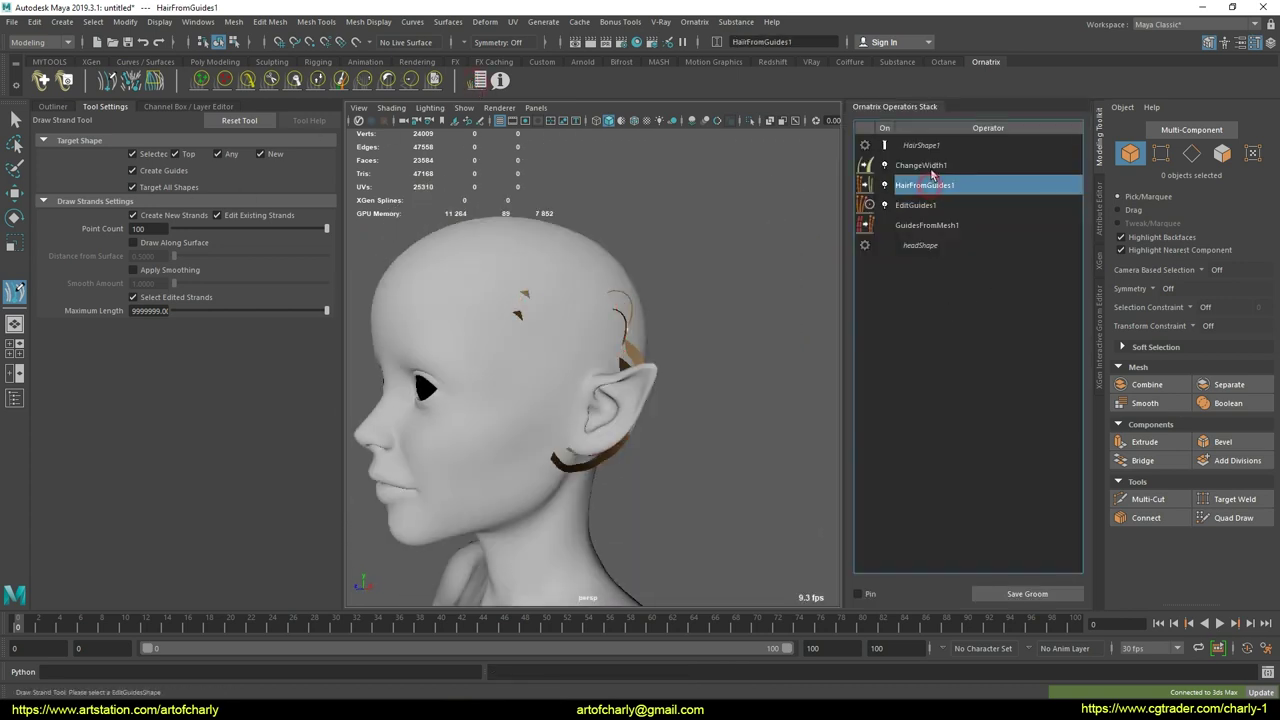
{"action": "left_click", "coordinate": [928, 165], "text": "ctrl"}
{"action": "right_click", "coordinate": [928, 165]}
{"action": "left_click", "coordinate": [973, 232]}
{"action": "mouse_move", "coordinate": [700, 250]}
{"action": "left_mouse_down", "text": "alt"}
{"action": "mouse_move", "coordinate": [660, 256]}
{"action": "mouse_move", "coordinate": [703, 270]}
{"action": "left_mouse_up", "text": "alt"}
{"action": "key", "text": "q"}
{"action": "left_click", "coordinate": [916, 165]}
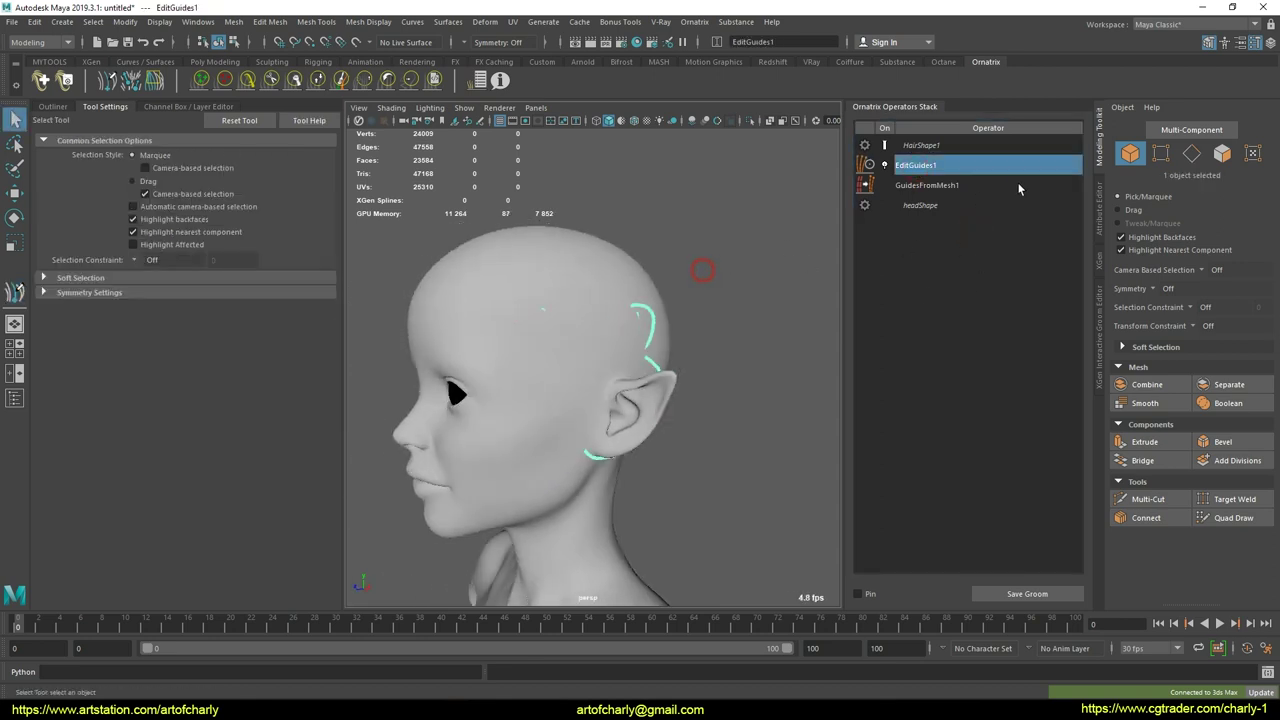
Add a Push Away From Surface operator above EditGuides1 to lift the strand off the scalp.
{"action": "left_click", "coordinate": [694, 22]}
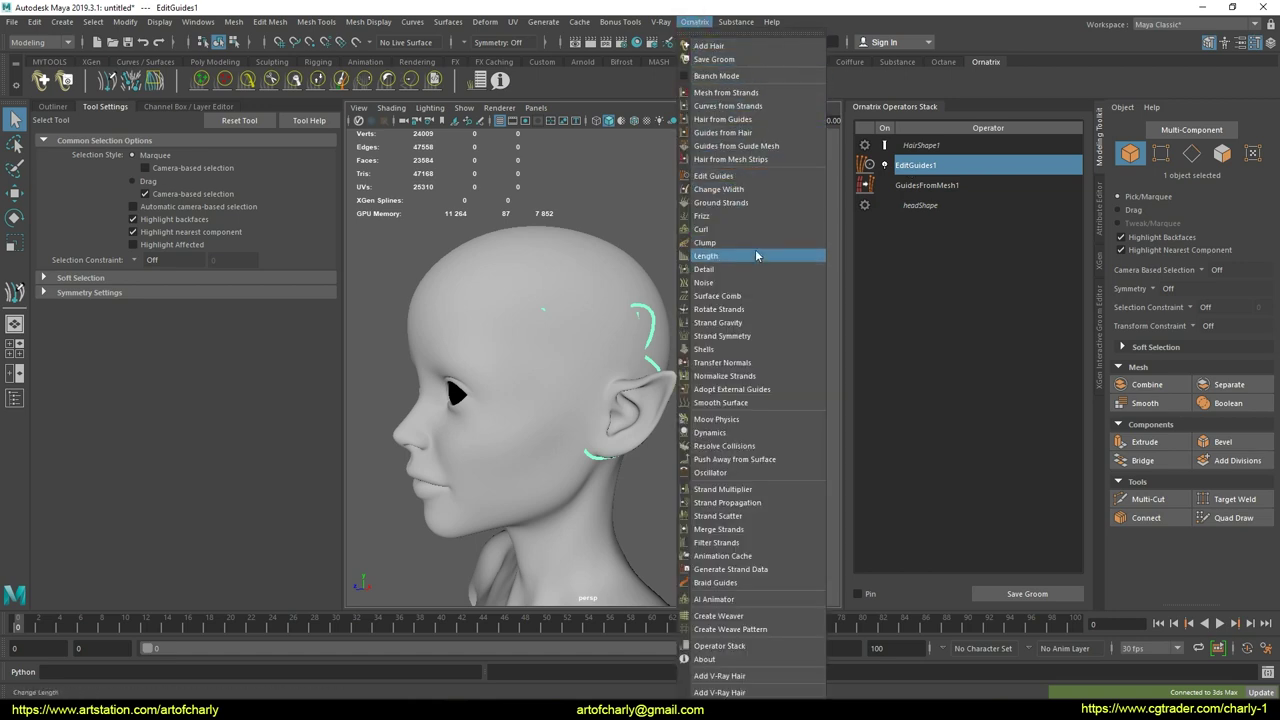
{"action": "left_click", "coordinate": [766, 458]}
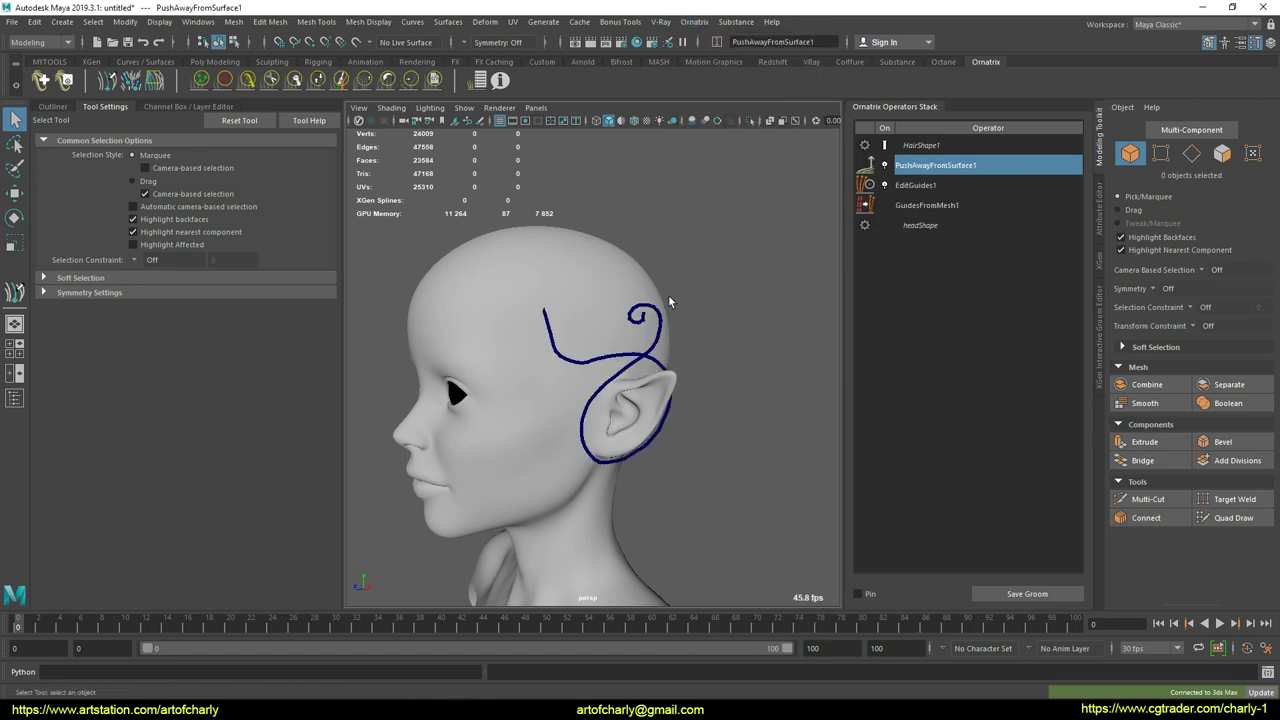
{"action": "left_click_drag", "start_coordinate": [671, 294], "coordinate": [646, 303], "text": "alt"}
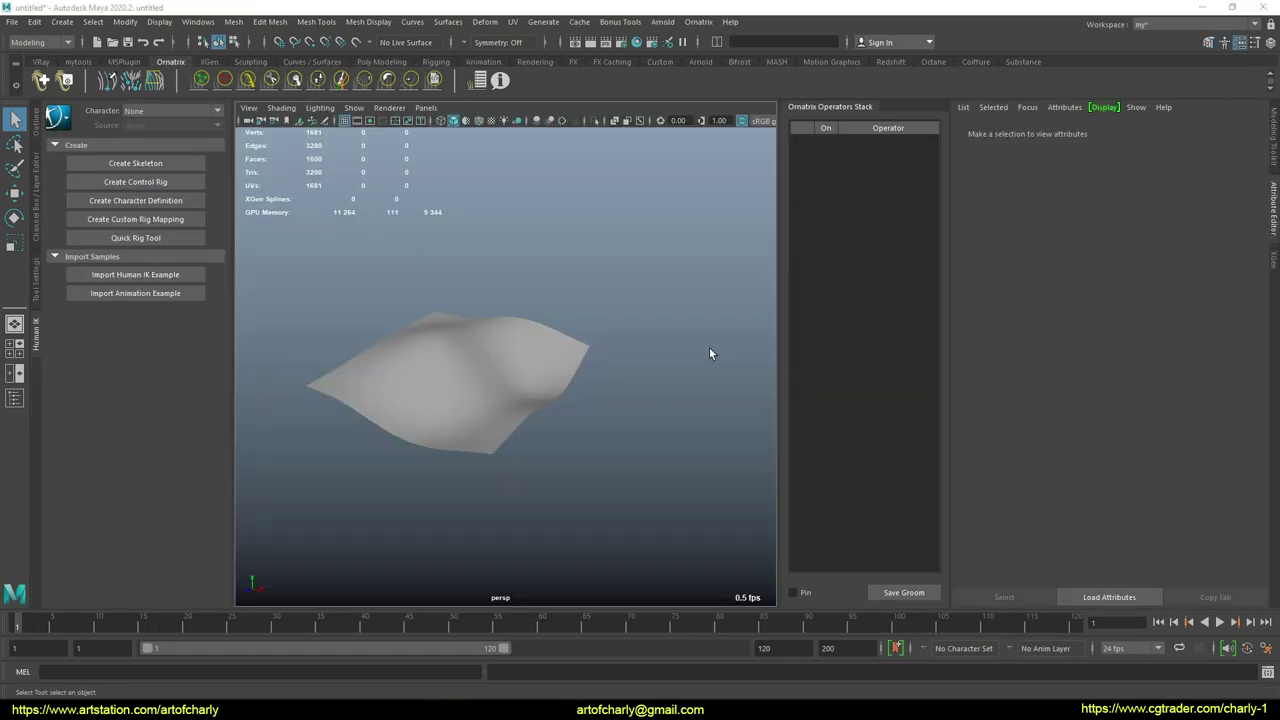
In the Maya scene with the curved plane, draw guide strands with Draw Along Surface enabled and Distance from Surface at 23.8095.
{"action": "middle_click_drag", "start_coordinate": [588, 338], "coordinate": [634, 340], "text": "alt"}
{"action": "left_click_drag", "start_coordinate": [634, 340], "coordinate": [564, 352], "text": "alt"}
{"action": "scroll", "coordinate": [562, 350], "scroll_direction": "up", "scroll_amount": 4}
{"action": "left_click", "coordinate": [35, 281]}
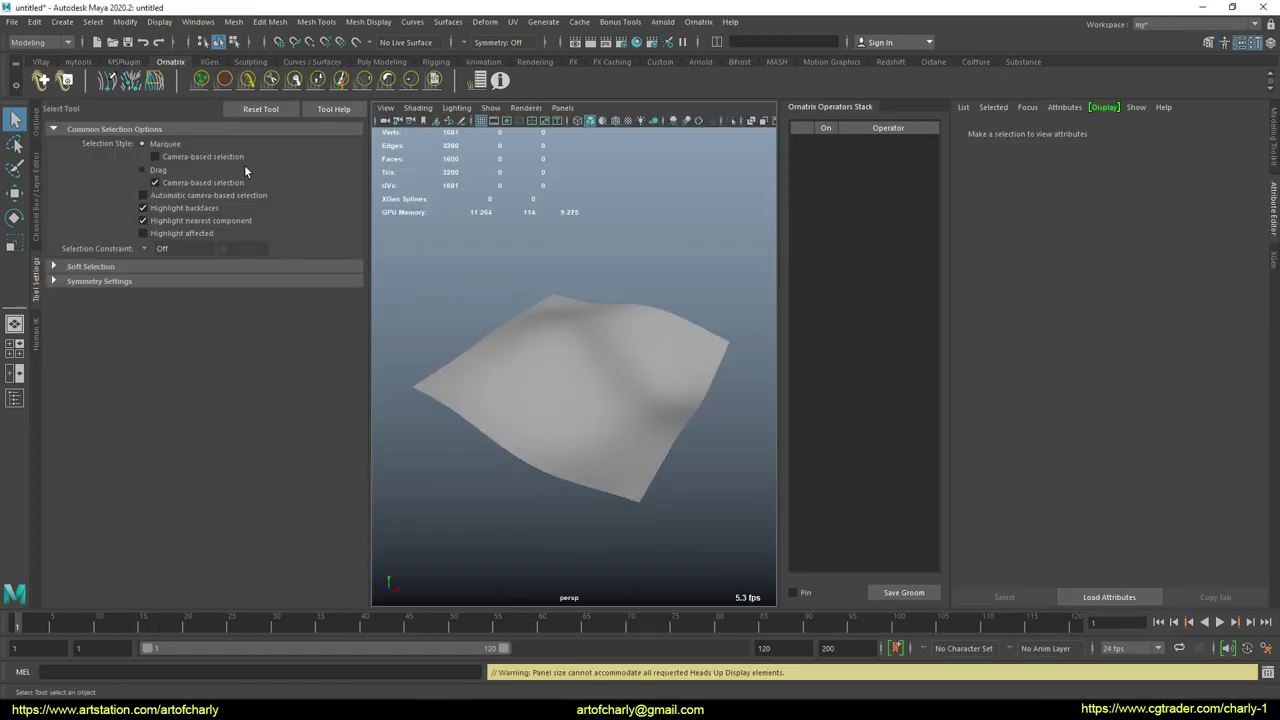
{"action": "left_click", "coordinate": [115, 85]}
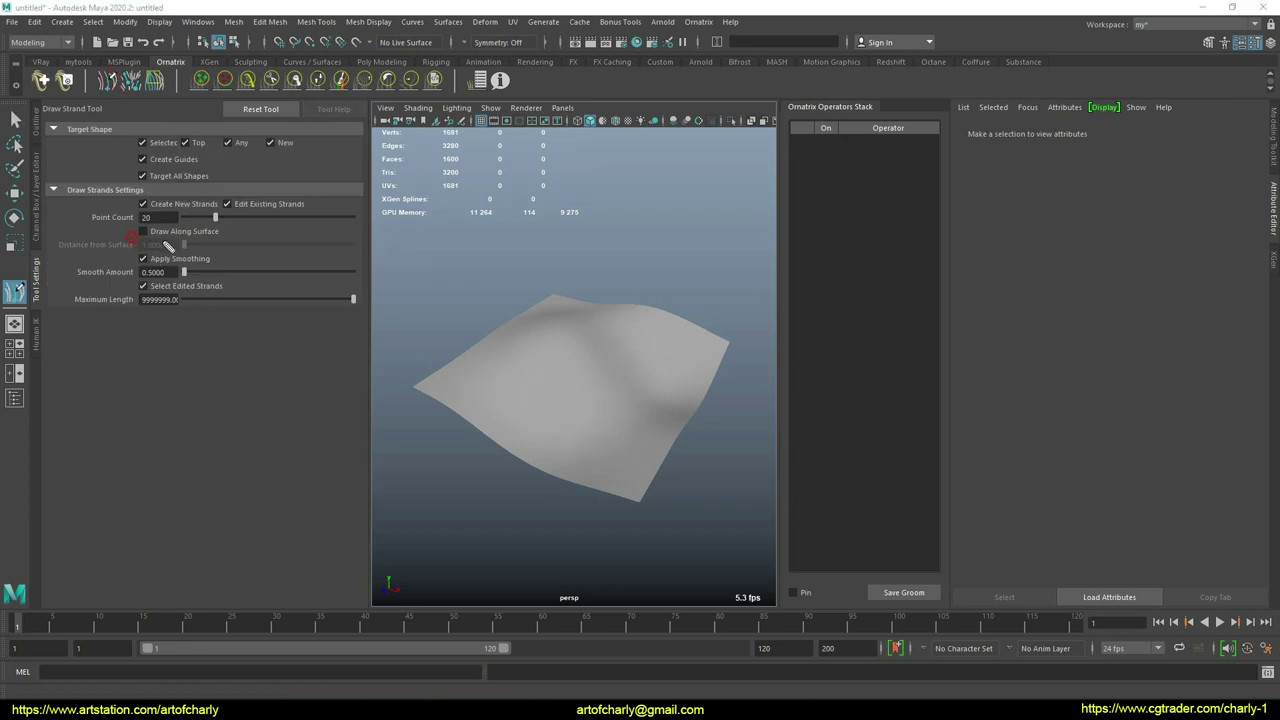
{"action": "left_click", "coordinate": [205, 231]}
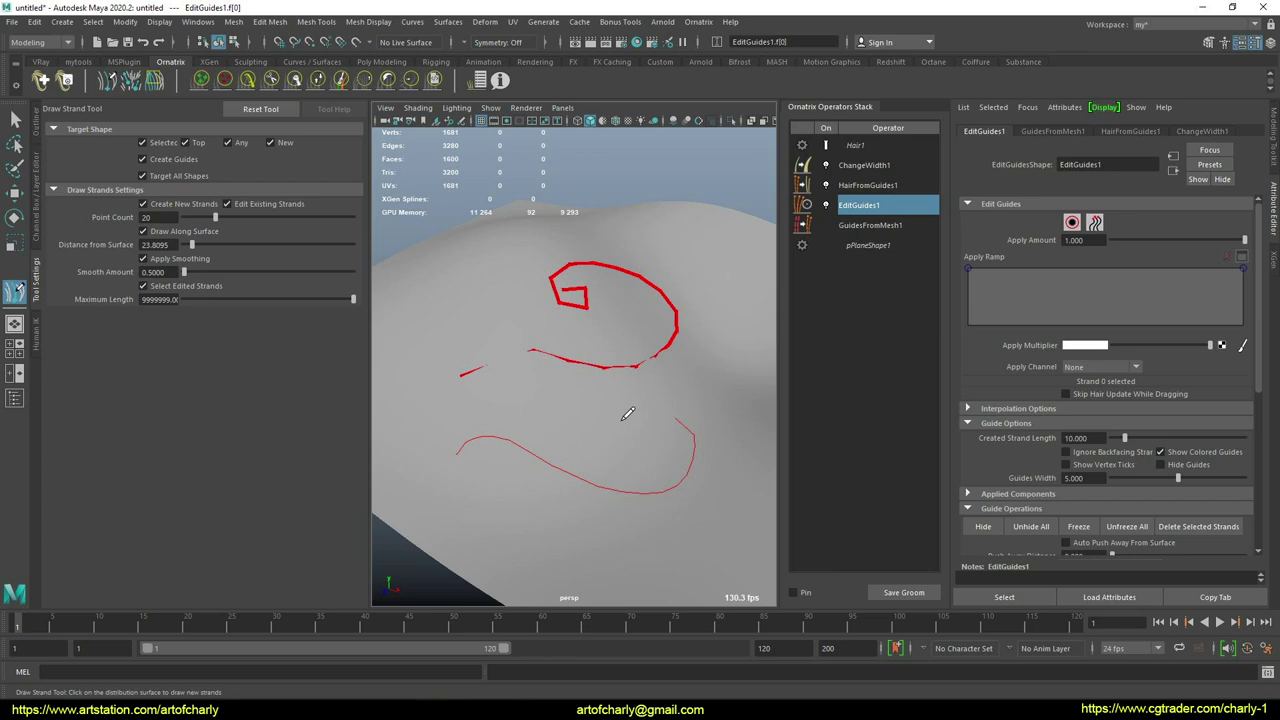
{"action": "left_click_drag", "start_coordinate": [627, 413], "coordinate": [662, 377], "text": "alt"}
Remove the HairFromGuides1 and ChangeWidth1 operators from the plane's hair stack, leaving only the drawn guides.
{"action": "left_click_drag", "start_coordinate": [874, 188], "coordinate": [879, 167]}
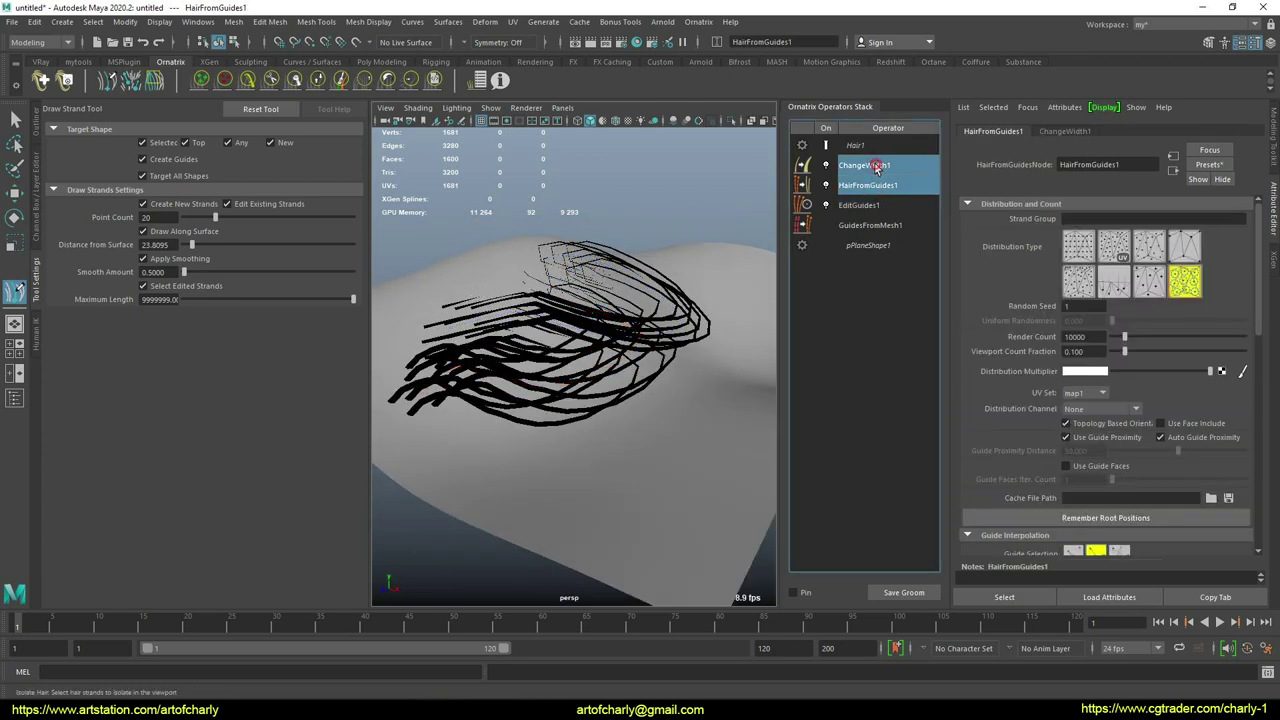
{"action": "right_click", "coordinate": [881, 167]}
{"action": "left_click", "coordinate": [896, 221]}
{"action": "left_click_drag", "start_coordinate": [573, 318], "coordinate": [641, 376], "text": "alt"}
{"action": "mouse_move", "coordinate": [607, 373]}
{"action": "left_mouse_down", "text": "alt"}
{"action": "mouse_move", "coordinate": [541, 357]}
{"action": "mouse_move", "coordinate": [611, 346]}
{"action": "mouse_move", "coordinate": [486, 371]}
{"action": "mouse_move", "coordinate": [541, 378]}
{"action": "left_mouse_up", "text": "alt"}
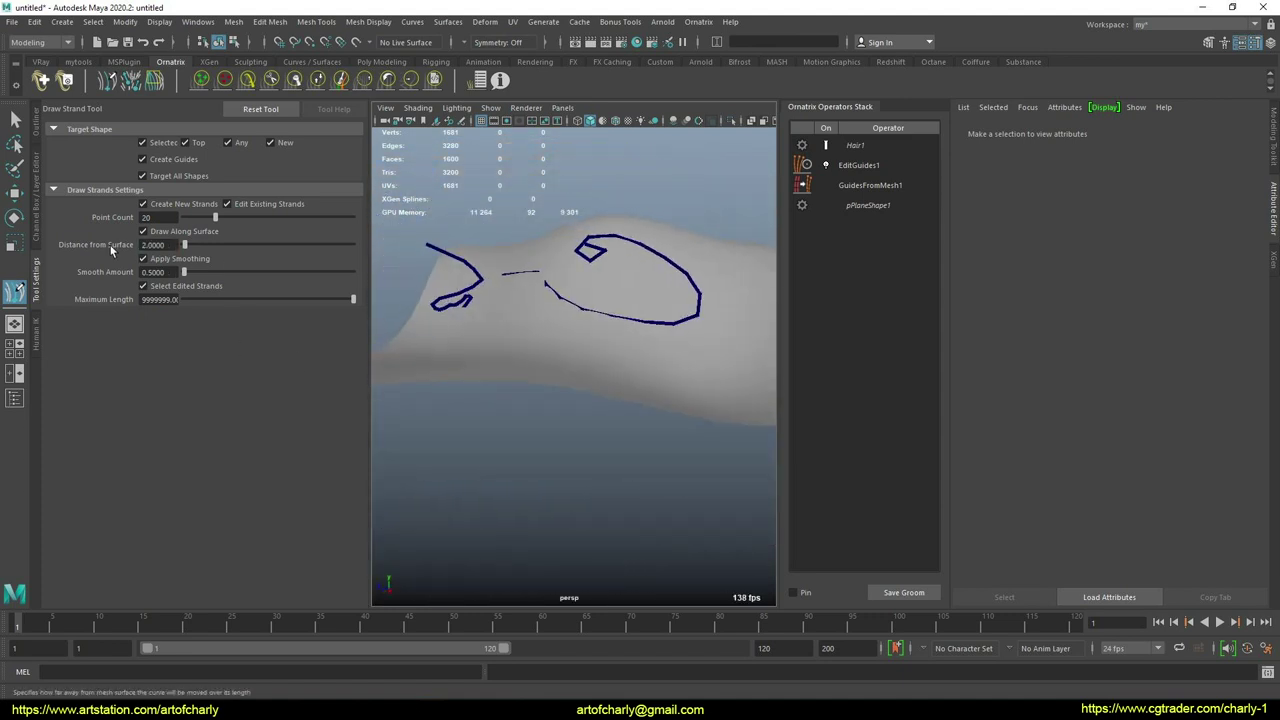
Draw two spiral guide strands along the plane with a Distance from Surface of 2 and a Point Count of 20.
{"action": "middle_click_drag", "start_coordinate": [587, 347], "coordinate": [505, 356], "text": "alt"}
{"action": "mouse_move", "coordinate": [505, 356]}
{"action": "right_mouse_down", "text": "alt"}
{"action": "mouse_move", "coordinate": [623, 420]}
{"action": "mouse_move", "coordinate": [540, 340]}
{"action": "right_mouse_up", "text": "alt"}
{"action": "middle_click_drag", "start_coordinate": [553, 400], "coordinate": [550, 360], "text": "alt"}
{"action": "right_click_drag", "start_coordinate": [550, 360], "coordinate": [522, 376], "text": "alt"}
{"action": "mouse_move", "coordinate": [524, 430]}
{"action": "left_mouse_down"}
{"action": "mouse_move", "coordinate": [606, 403]}
{"action": "mouse_move", "coordinate": [551, 374]}
{"action": "mouse_move", "coordinate": [689, 409]}
{"action": "mouse_move", "coordinate": [761, 343]}
{"action": "mouse_move", "coordinate": [643, 400]}
{"action": "mouse_move", "coordinate": [671, 417]}
{"action": "left_mouse_up"}
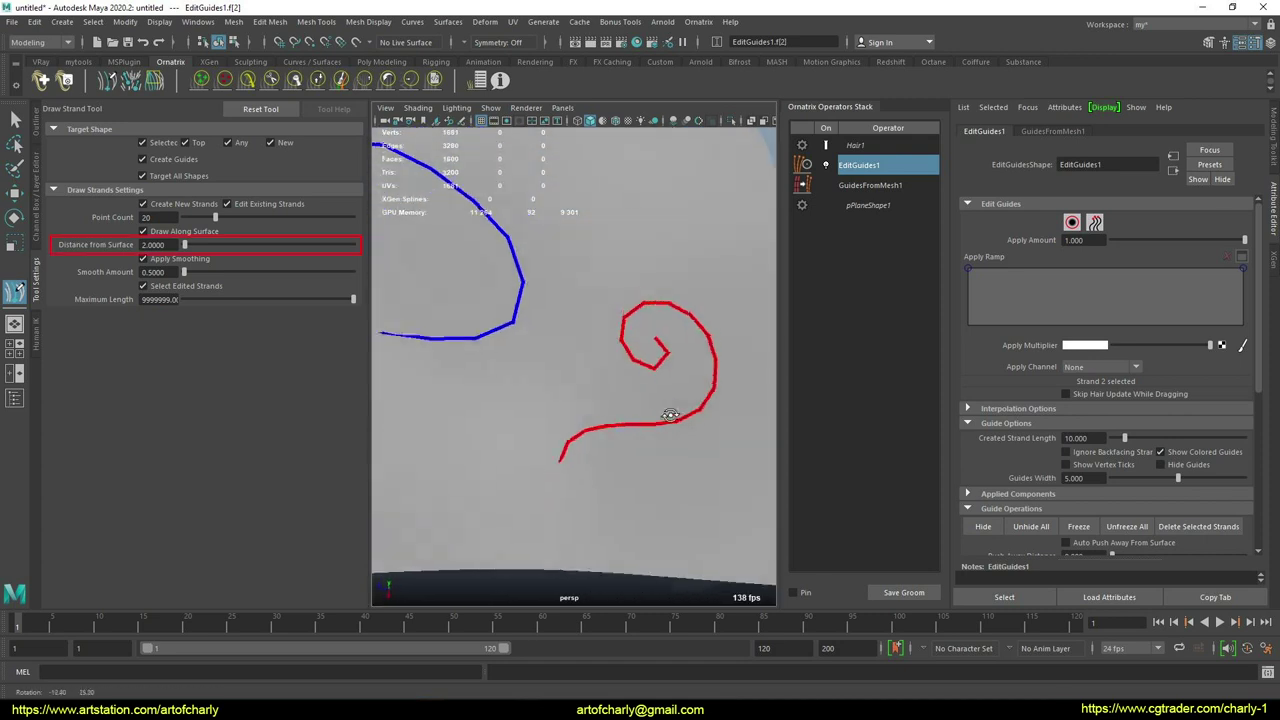
{"action": "right_click_drag", "start_coordinate": [645, 420], "coordinate": [592, 345], "text": "alt"}
{"action": "left_click_drag", "start_coordinate": [613, 420], "coordinate": [491, 306], "text": "alt"}
{"action": "left_click_drag", "start_coordinate": [596, 366], "coordinate": [592, 363]}
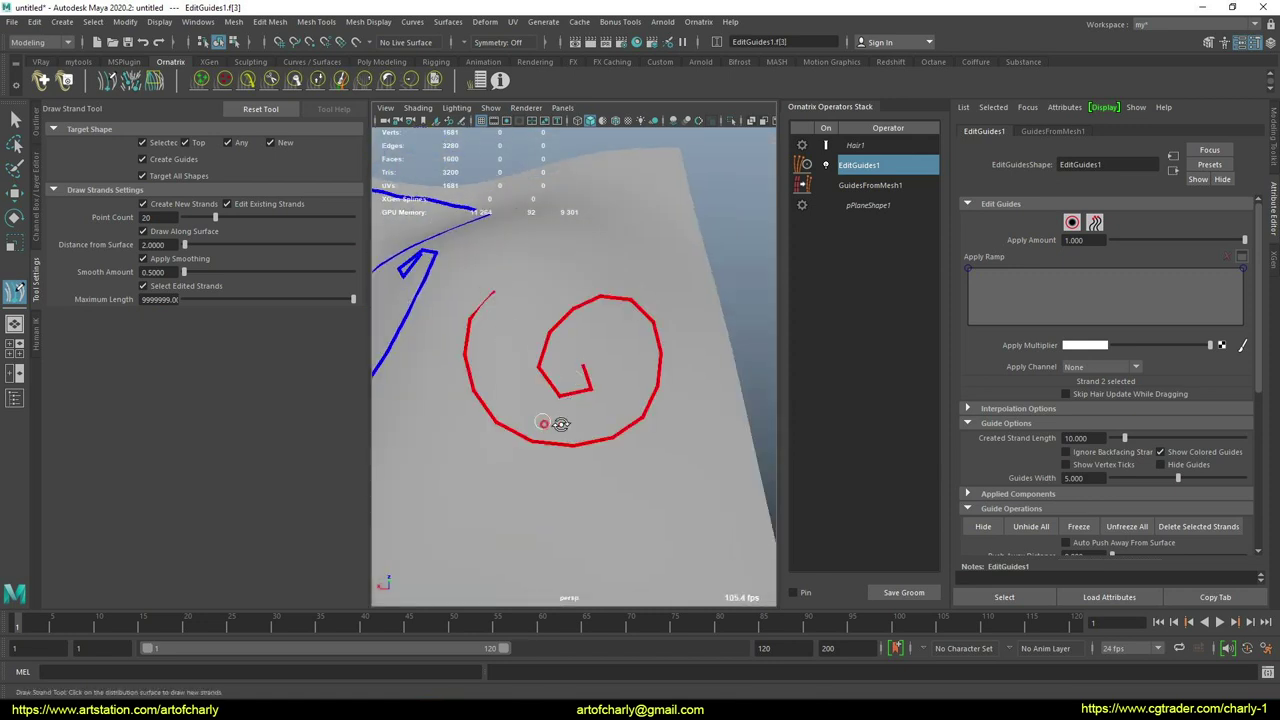
{"action": "mouse_move", "coordinate": [557, 423]}
{"action": "left_mouse_down", "text": "alt"}
{"action": "mouse_move", "coordinate": [649, 377]}
{"action": "mouse_move", "coordinate": [554, 420]}
{"action": "left_mouse_up", "text": "alt"}
{"action": "right_click_drag", "start_coordinate": [554, 420], "coordinate": [536, 346], "text": "alt"}
{"action": "middle_click_drag", "start_coordinate": [536, 346], "coordinate": [608, 373], "text": "alt"}
{"action": "scroll", "coordinate": [600, 360], "scroll_direction": "down", "scroll_amount": 3}
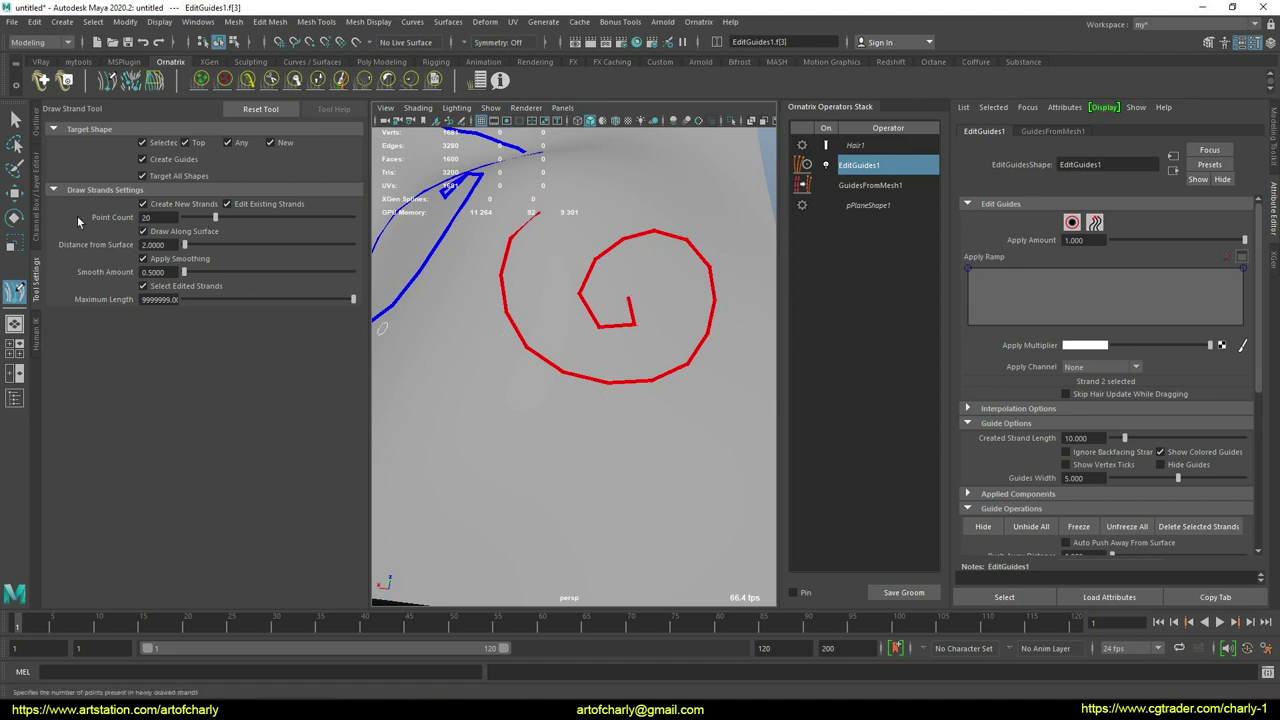
Set the strand Point Count to 100 and draw another spiral strand near the plane's front edge.
{"action": "left_click_drag", "start_coordinate": [80, 226], "coordinate": [190, 230]}
{"action": "key", "text": "Escape"}
{"action": "mouse_move", "coordinate": [578, 351]}
{"action": "left_mouse_down", "text": "alt"}
{"action": "mouse_move", "coordinate": [508, 364]}
{"action": "mouse_move", "coordinate": [490, 459]}
{"action": "left_mouse_up", "text": "alt"}
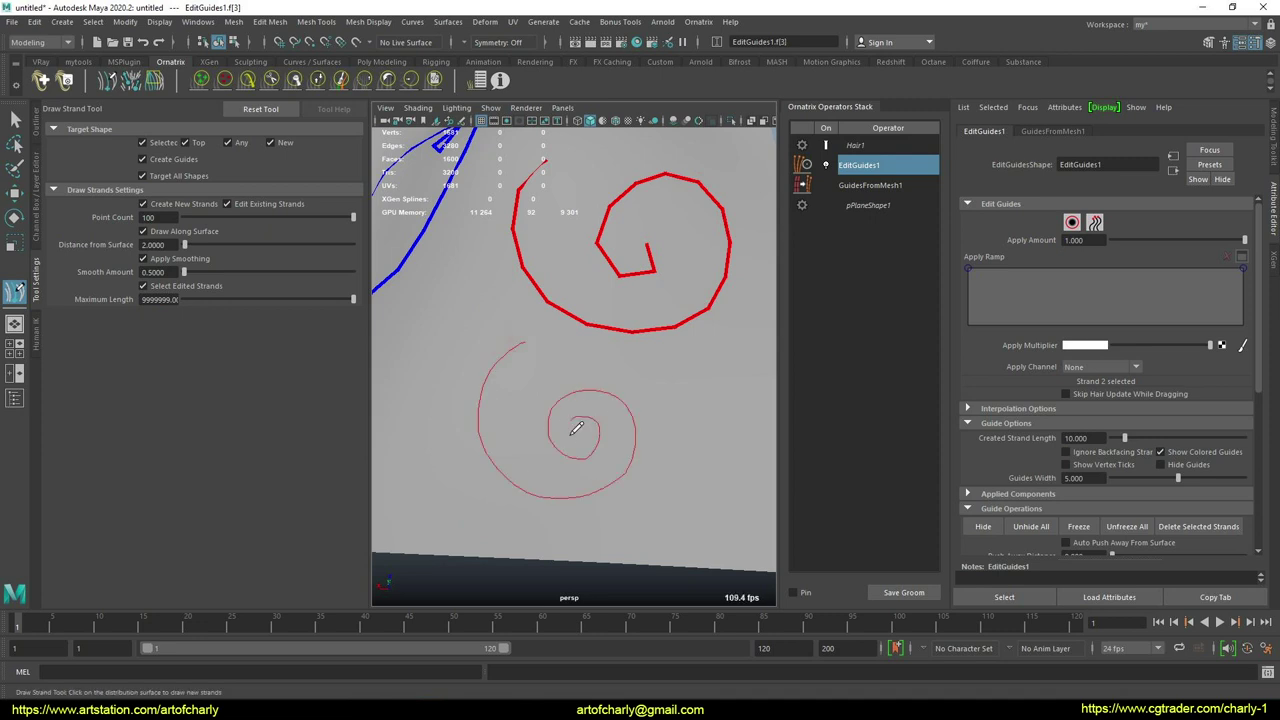
{"action": "left_click_drag", "start_coordinate": [588, 424], "coordinate": [586, 426]}
{"action": "left_click_drag", "start_coordinate": [671, 432], "coordinate": [606, 411], "text": "alt"}
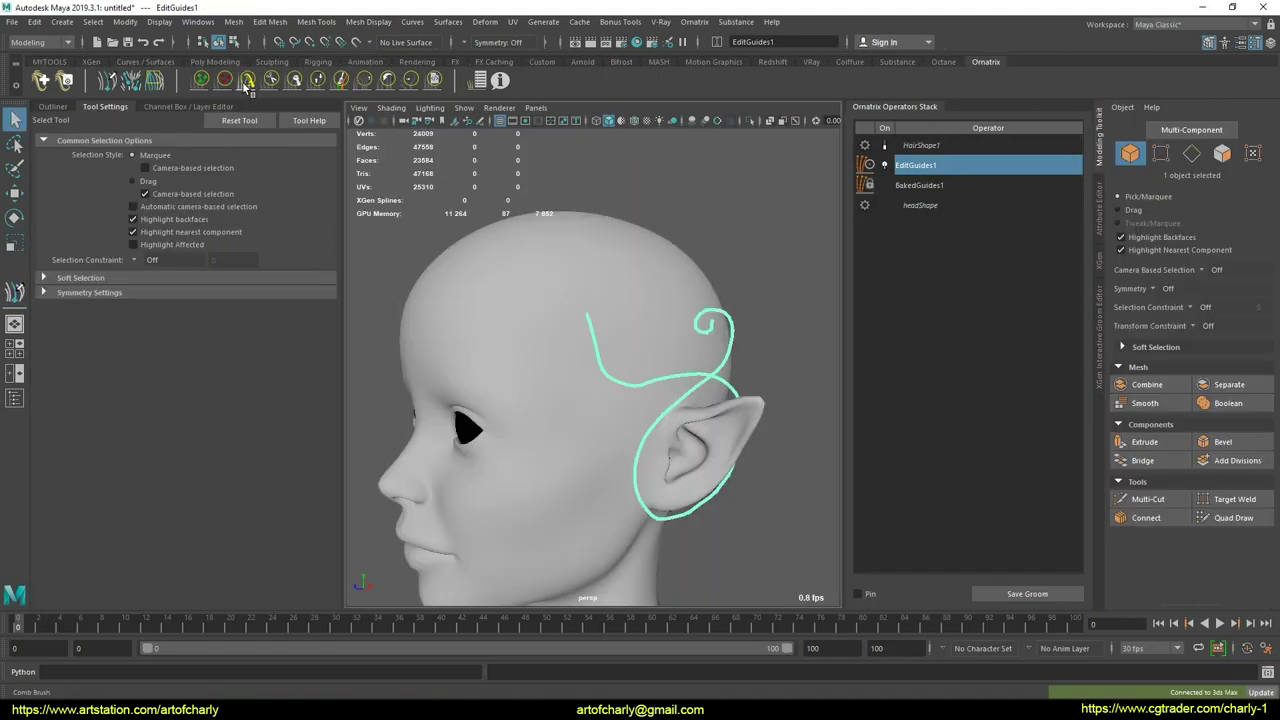
Back in the head scene, comb the guide strand behind the ear using the Comb brush with Elastic Mode enabled.
{"action": "left_click", "coordinate": [247, 80]}
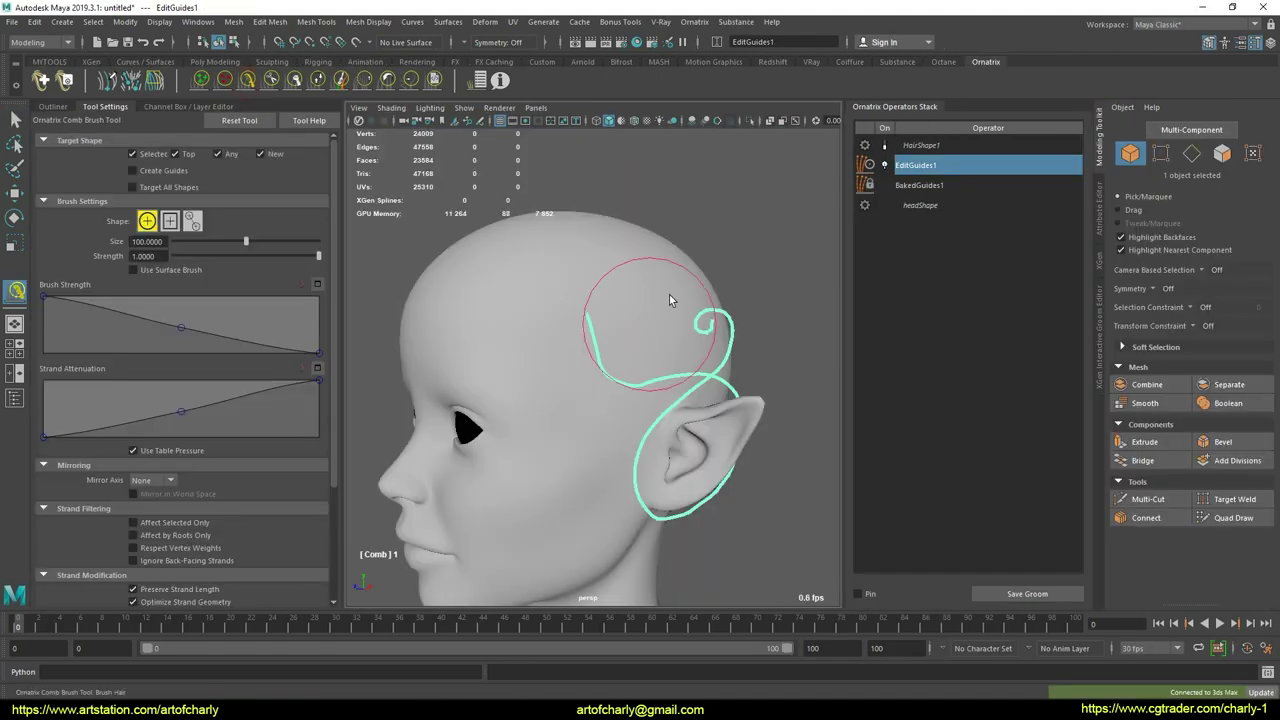
{"action": "left_click_drag", "start_coordinate": [665, 298], "coordinate": [649, 284], "text": "alt"}
{"action": "key", "text": "ctrl+z"}
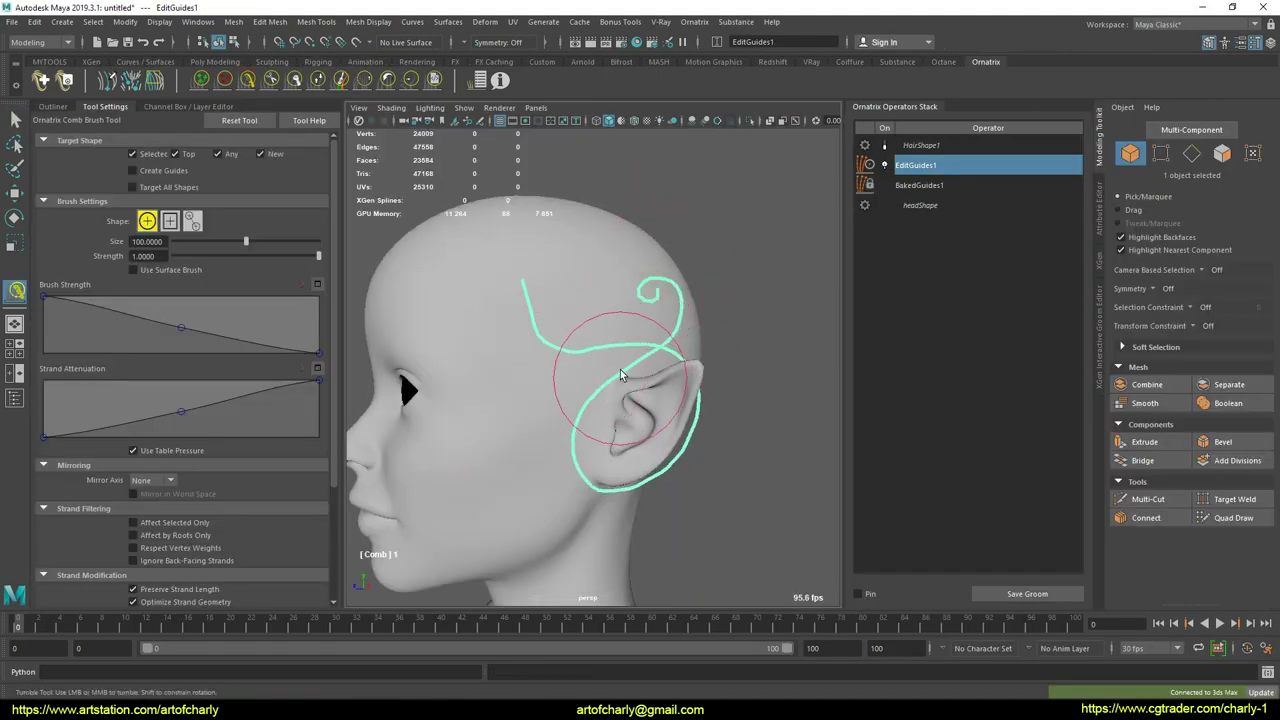
{"action": "scroll", "coordinate": [333, 350], "scroll_direction": "down", "scroll_amount": 3}
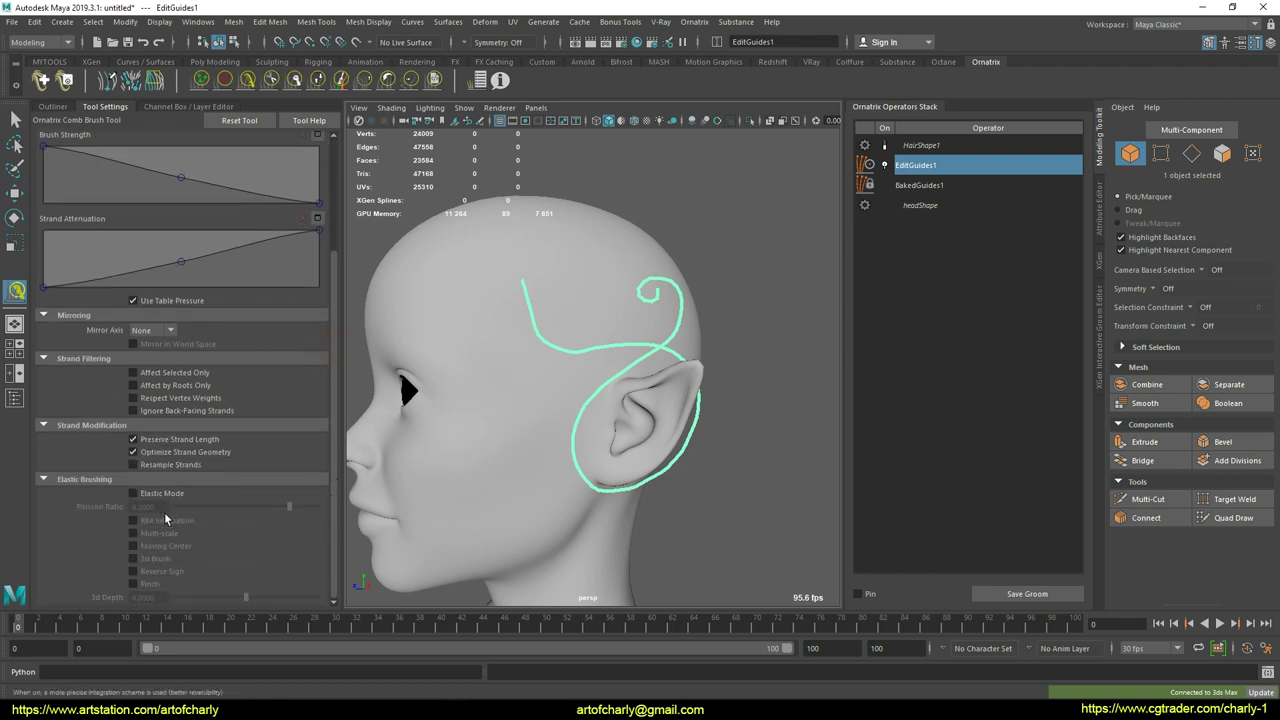
{"action": "left_click", "coordinate": [135, 494]}
{"action": "mouse_move", "coordinate": [640, 314]}
{"action": "left_mouse_down"}
{"action": "mouse_move", "coordinate": [653, 296]}
{"action": "mouse_move", "coordinate": [638, 327]}
{"action": "mouse_move", "coordinate": [678, 318]}
{"action": "mouse_move", "coordinate": [650, 318]}
{"action": "mouse_move", "coordinate": [625, 288]}
{"action": "left_mouse_up"}
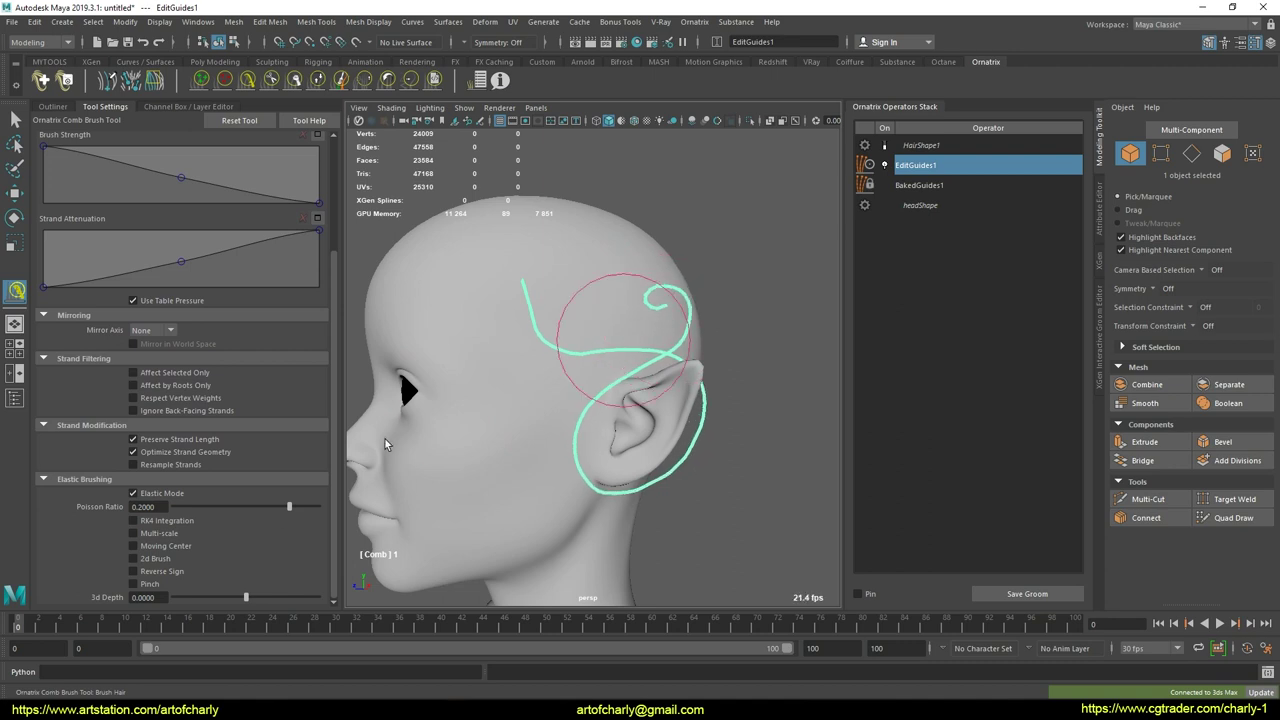
Comb the strand's curl with Preserve Strand Length off and Resample Strands on, and turn off Elastic Mode.
{"action": "left_click", "coordinate": [134, 439]}
{"action": "mouse_move", "coordinate": [652, 305]}
{"action": "left_mouse_down"}
{"action": "mouse_move", "coordinate": [686, 322]}
{"action": "mouse_move", "coordinate": [663, 309]}
{"action": "mouse_move", "coordinate": [671, 286]}
{"action": "mouse_move", "coordinate": [610, 380]}
{"action": "mouse_move", "coordinate": [656, 394]}
{"action": "mouse_move", "coordinate": [577, 402]}
{"action": "mouse_move", "coordinate": [651, 394]}
{"action": "mouse_move", "coordinate": [638, 403]}
{"action": "mouse_move", "coordinate": [647, 412]}
{"action": "mouse_move", "coordinate": [696, 416]}
{"action": "mouse_move", "coordinate": [640, 415]}
{"action": "mouse_move", "coordinate": [652, 423]}
{"action": "mouse_move", "coordinate": [606, 403]}
{"action": "mouse_move", "coordinate": [608, 264]}
{"action": "mouse_move", "coordinate": [620, 331]}
{"action": "mouse_move", "coordinate": [592, 320]}
{"action": "left_mouse_up"}
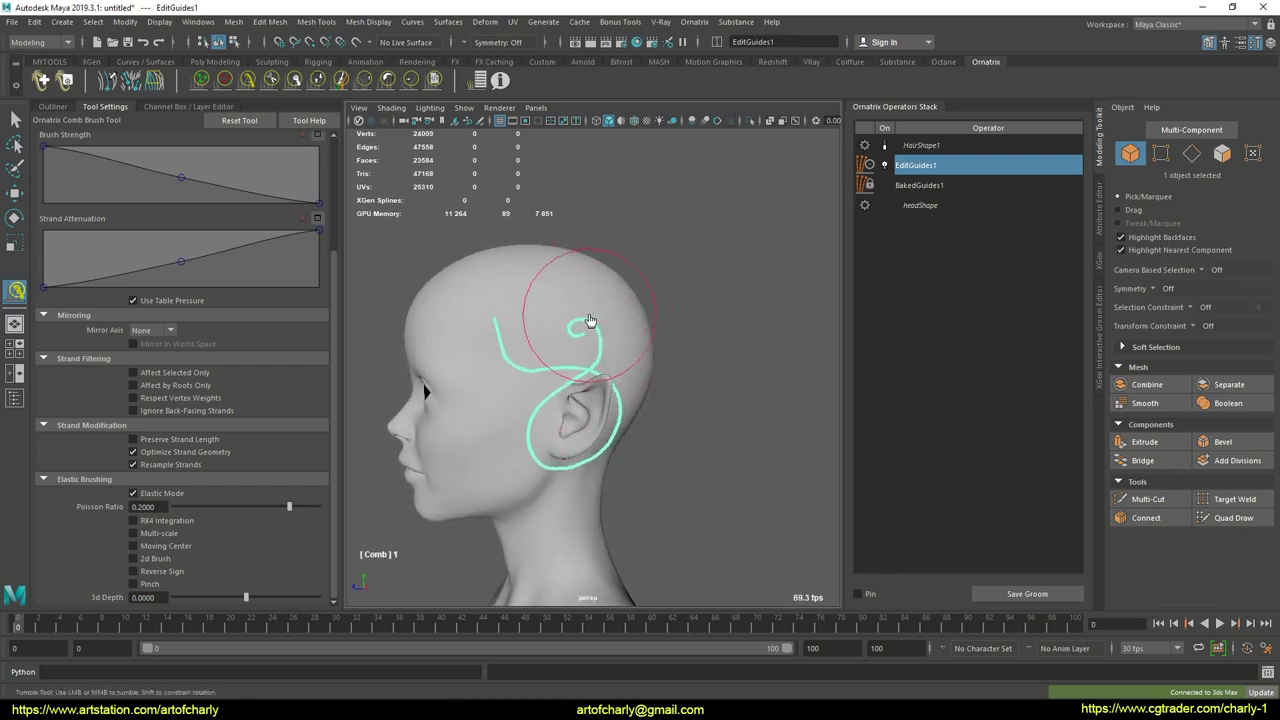
{"action": "left_click", "coordinate": [186, 495]}
{"action": "scroll", "coordinate": [560, 300], "scroll_direction": "up", "scroll_amount": 5}
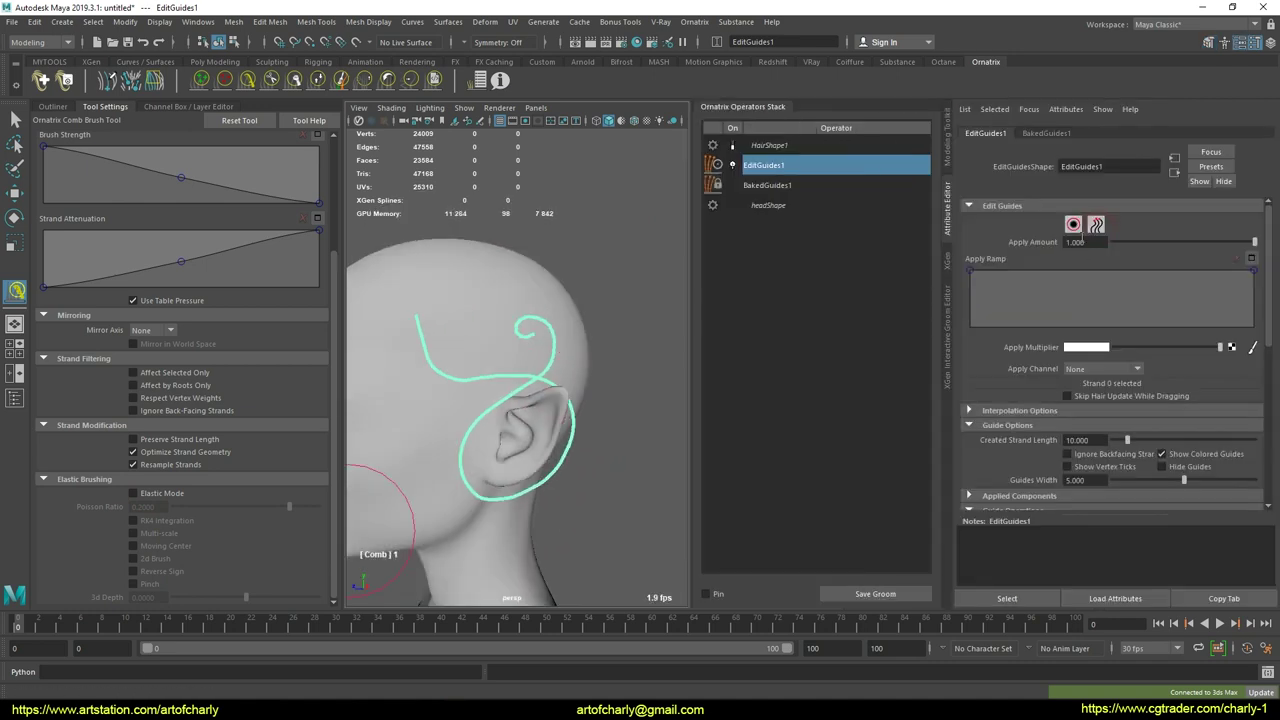
Switch the guide editing to strand mode and set the selected strand's Control Point Position to 0.700.
{"action": "left_click", "coordinate": [1096, 225]}
{"action": "left_click_drag", "start_coordinate": [571, 365], "coordinate": [583, 333], "text": "alt"}
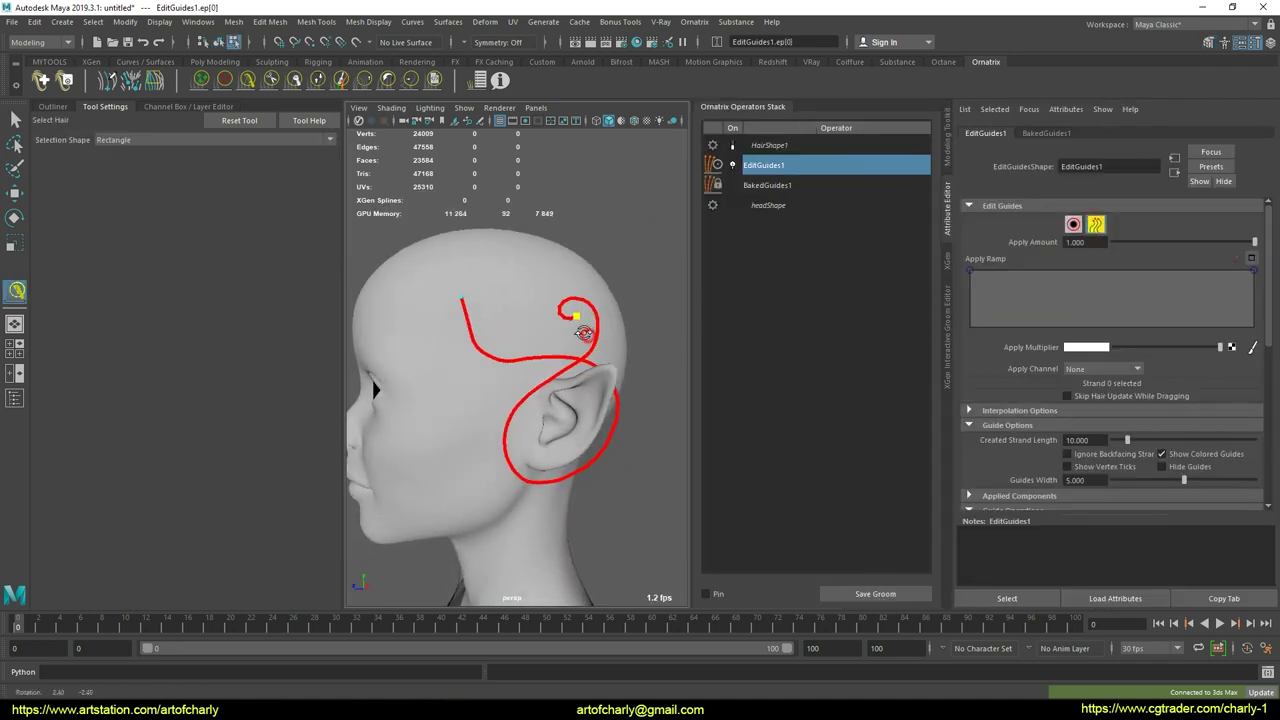
{"action": "scroll", "coordinate": [584, 332], "scroll_direction": "up", "scroll_amount": 5}
{"action": "scroll", "coordinate": [533, 302], "scroll_direction": "down", "scroll_amount": 2}
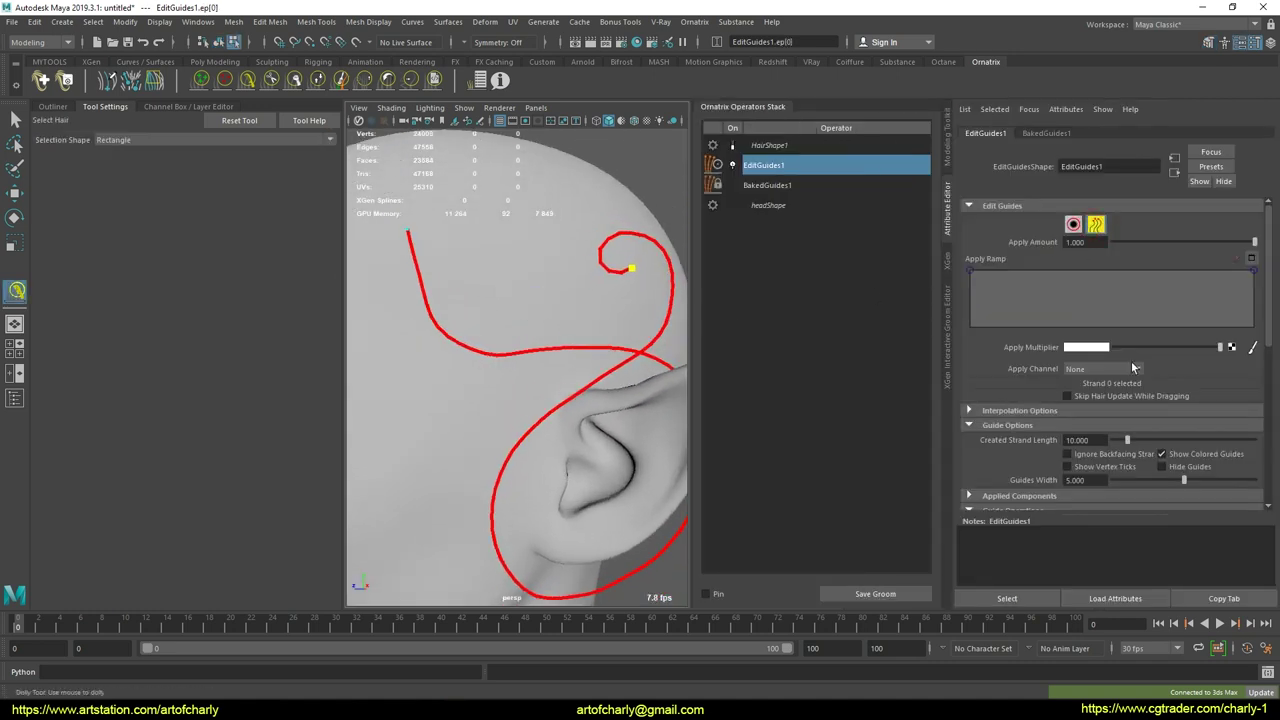
{"action": "scroll", "coordinate": [1270, 332], "scroll_direction": "down", "scroll_amount": 5}
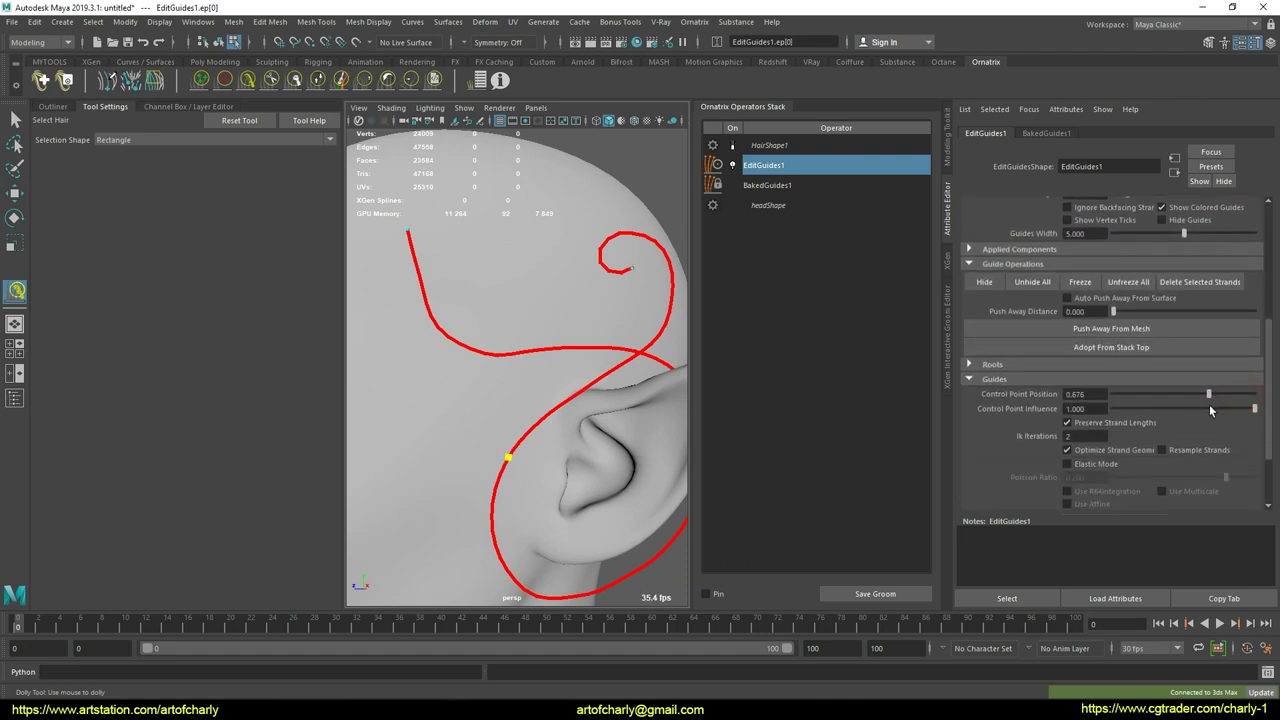
{"action": "left_click_drag", "start_coordinate": [1210, 406], "coordinate": [1213, 406]}
Try moving the strand's control point in front of the ear with the Move tool, and undo the moves.
{"action": "middle_click_drag", "start_coordinate": [494, 426], "coordinate": [436, 364], "text": "alt"}
{"action": "key", "text": "w"}
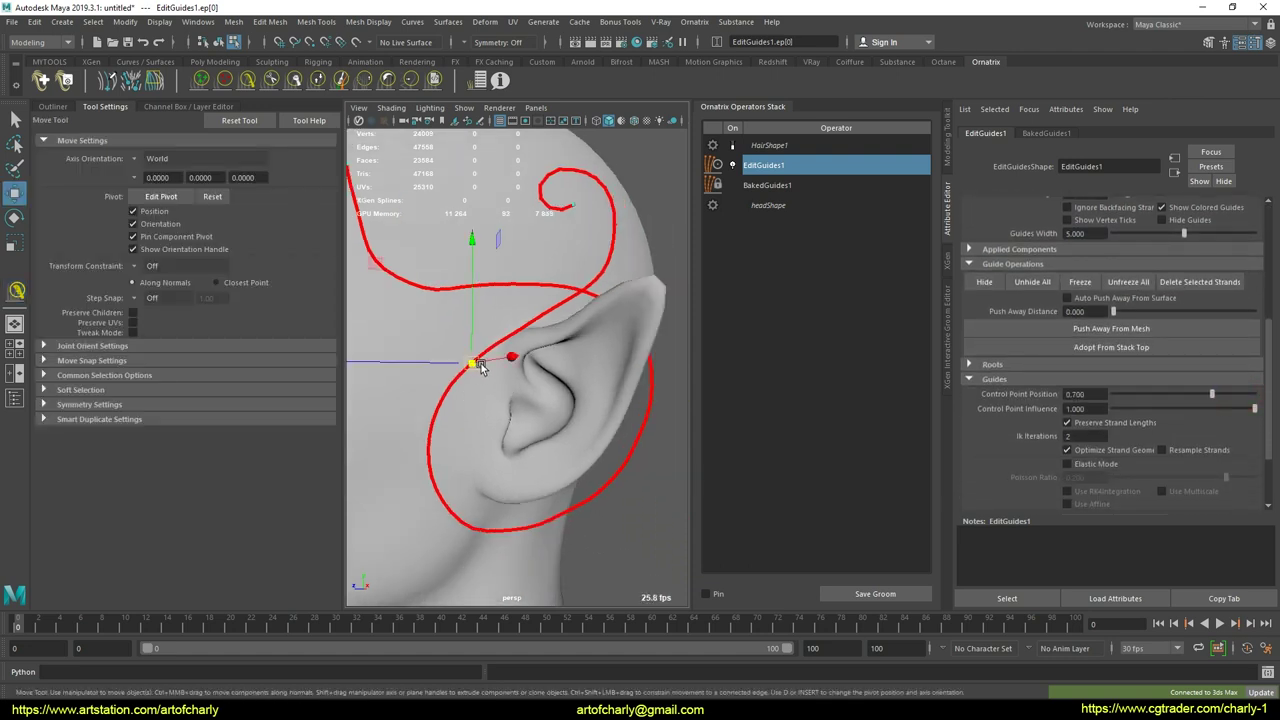
{"action": "left_click_drag", "start_coordinate": [480, 367], "coordinate": [476, 366]}
{"action": "key", "text": "ctrl+z"}
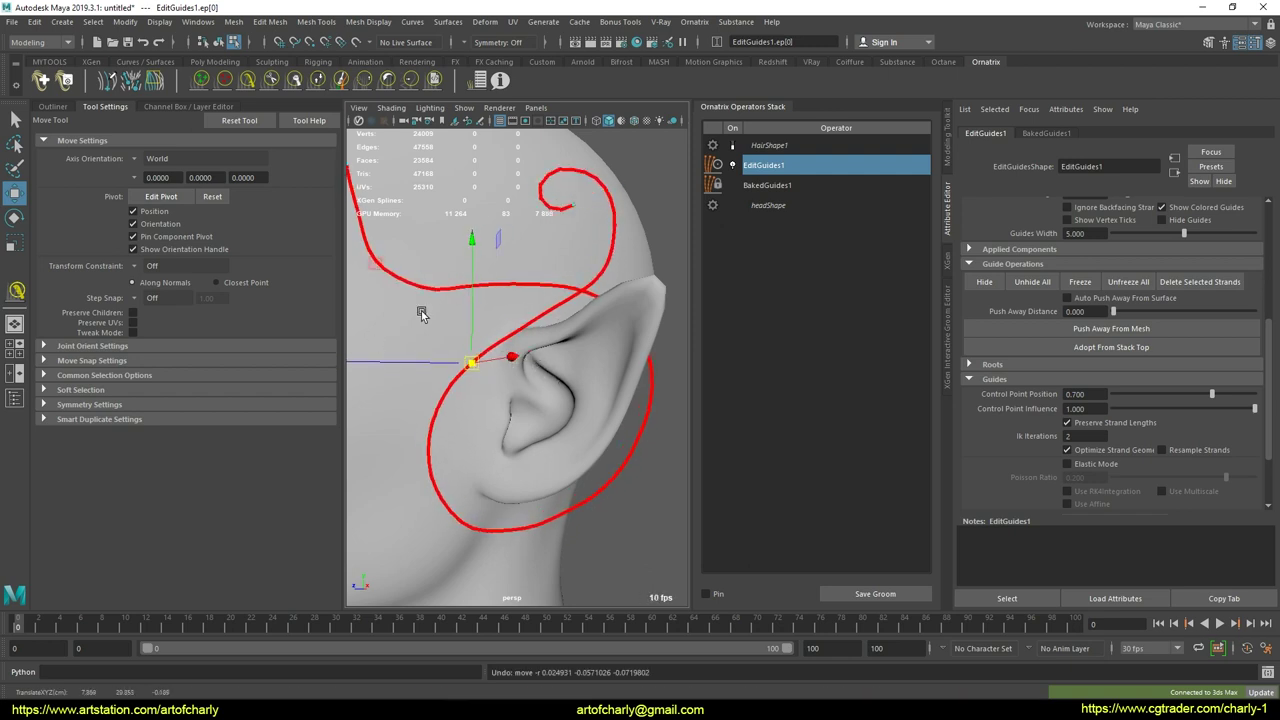
{"action": "key", "text": "ctrl+z"}
Set the strand's Control Point Position to 0.638 and its Control Point Influence to 0.043.
{"action": "key", "text": "q"}
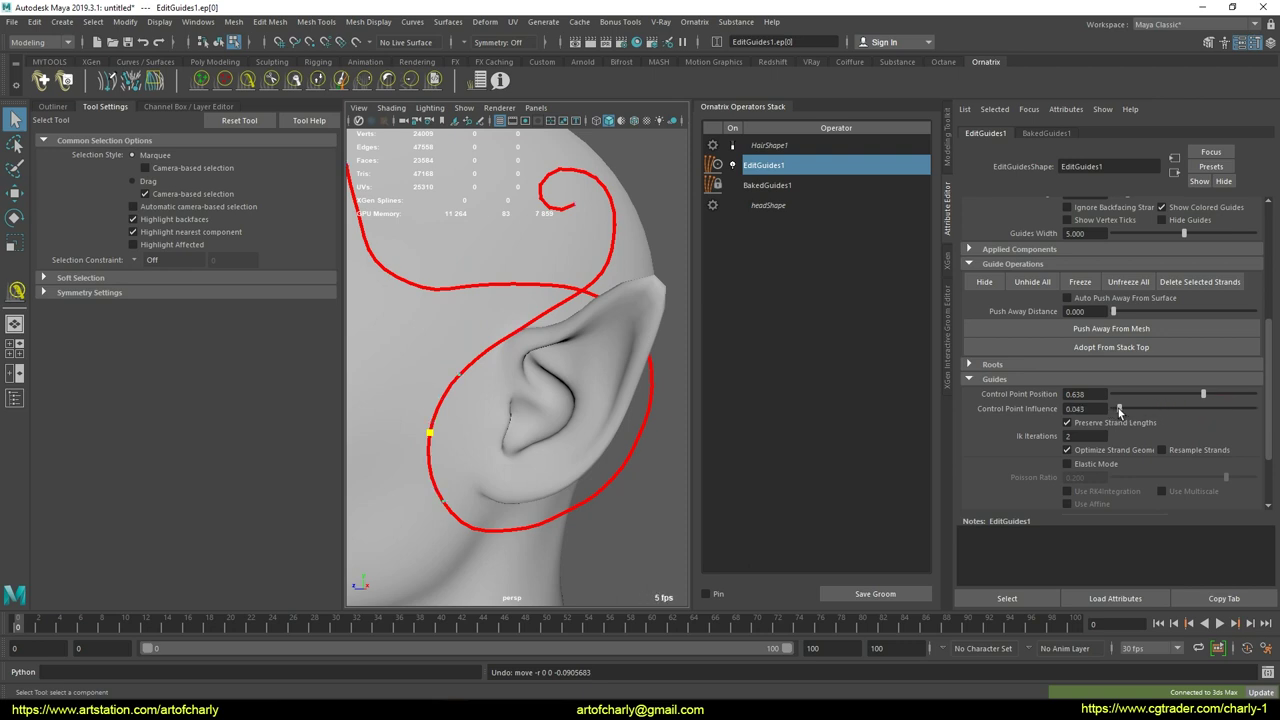
{"action": "scroll", "coordinate": [460, 410], "scroll_direction": "down", "scroll_amount": 2}
{"action": "key", "text": "w"}
{"action": "scroll", "coordinate": [578, 356], "scroll_direction": "down", "scroll_amount": 6}
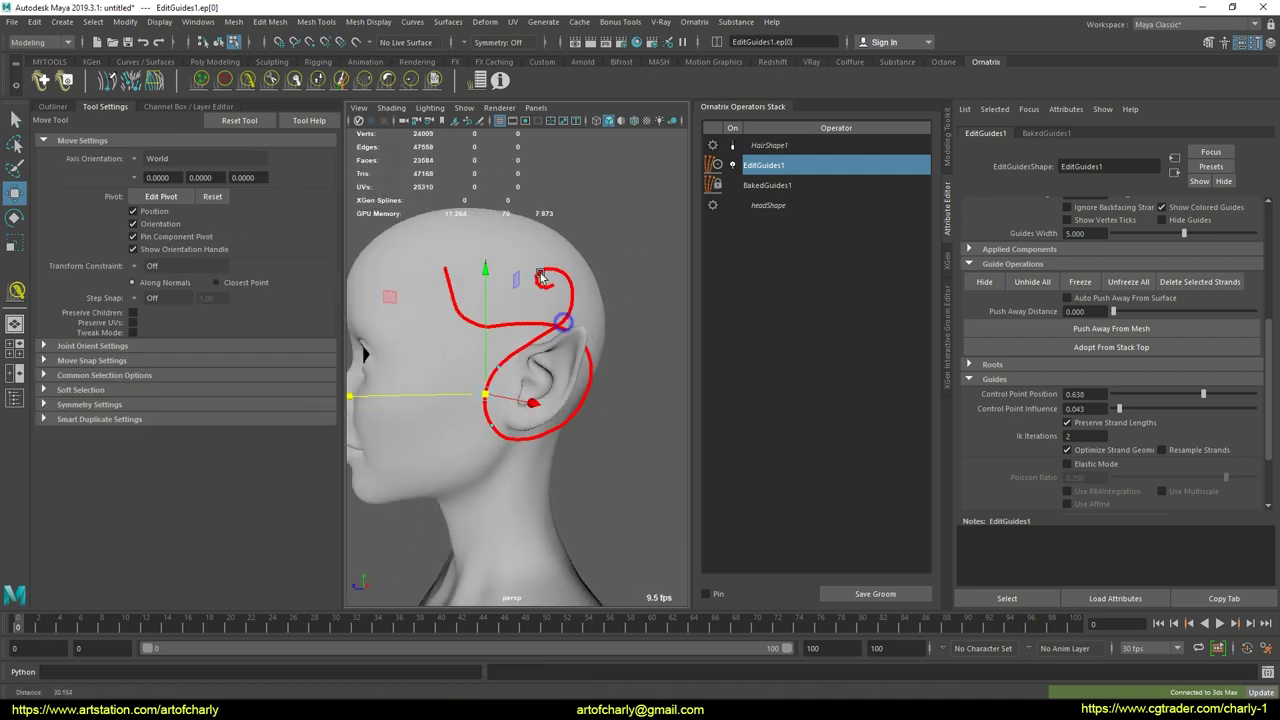
{"action": "scroll", "coordinate": [556, 314], "scroll_direction": "up", "scroll_amount": 4}
{"action": "key", "text": "q"}
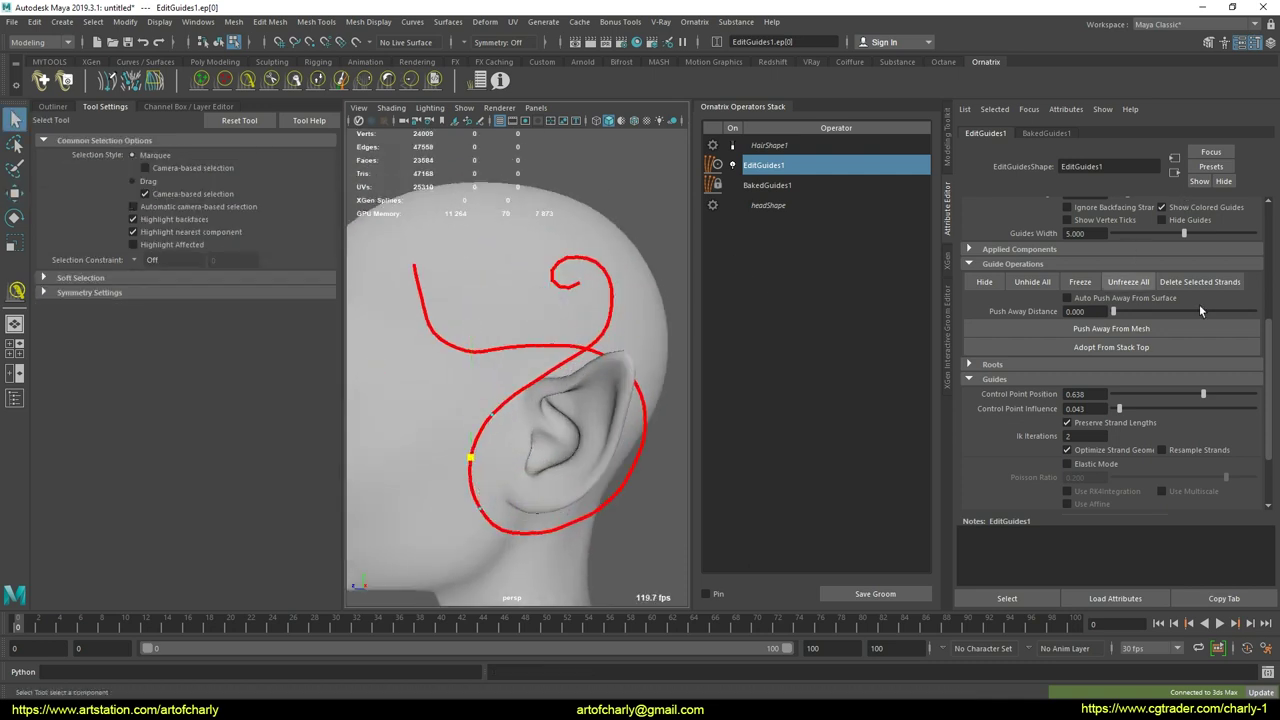
Switch the guide editing from strand mode to root mode.
{"action": "scroll", "coordinate": [1141, 255], "scroll_direction": "up", "scroll_amount": 5}
{"action": "left_click", "coordinate": [1072, 225]}
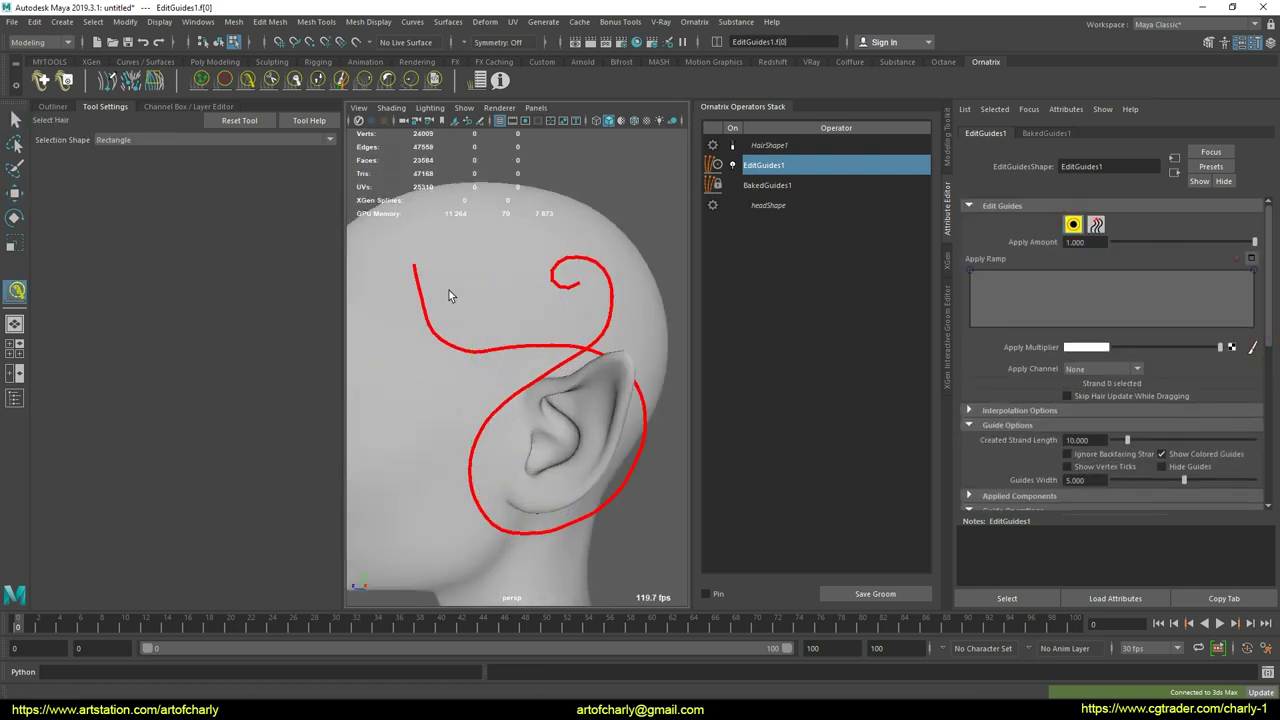
{"action": "left_click", "coordinate": [635, 231]}
{"action": "left_click", "coordinate": [606, 274]}
{"action": "mouse_move", "coordinate": [583, 303]}
{"action": "left_mouse_down", "text": "alt"}
{"action": "mouse_move", "coordinate": [626, 306]}
{"action": "mouse_move", "coordinate": [574, 304]}
{"action": "left_mouse_up", "text": "alt"}
{"action": "right_click_drag", "start_coordinate": [572, 304], "coordinate": [550, 279], "text": "alt"}
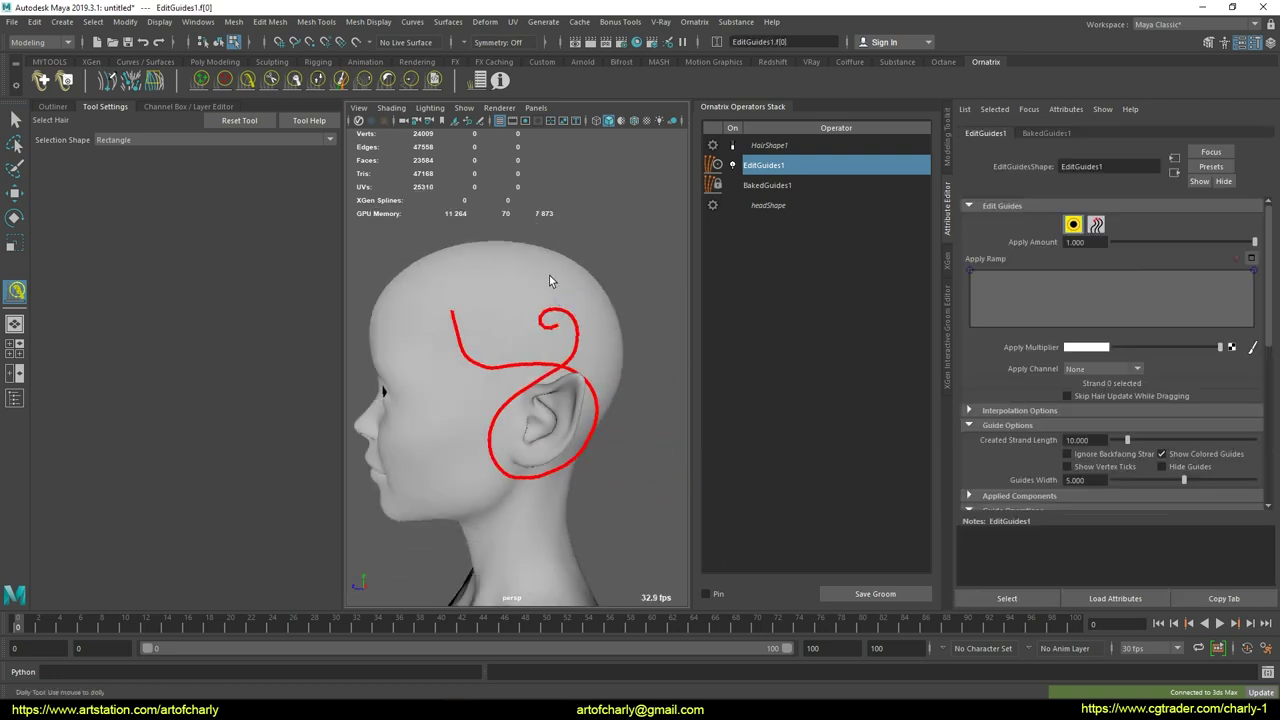
{"action": "mouse_move", "coordinate": [520, 337]}
{"action": "left_mouse_down", "text": "alt"}
{"action": "mouse_move", "coordinate": [609, 331]}
{"action": "mouse_move", "coordinate": [586, 251]}
{"action": "mouse_move", "coordinate": [477, 203]}
{"action": "mouse_move", "coordinate": [517, 323]}
{"action": "left_mouse_up", "text": "alt"}
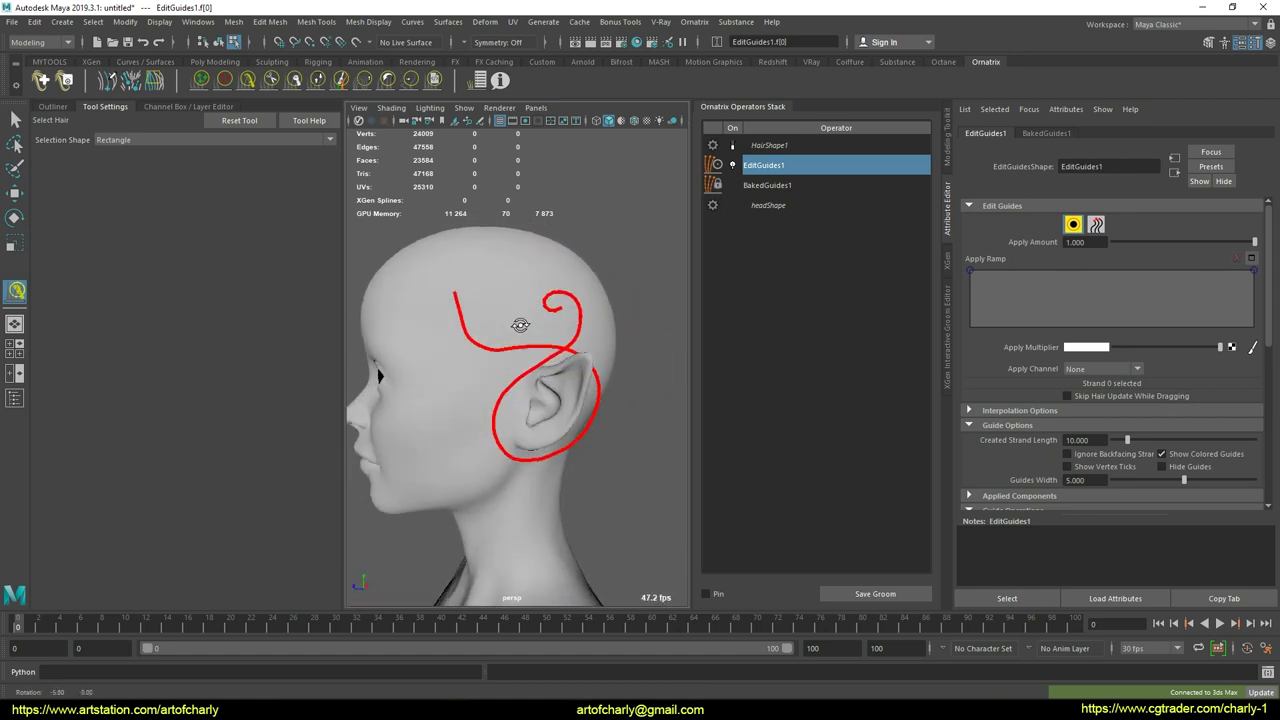
{"action": "right_click_drag", "start_coordinate": [517, 323], "coordinate": [512, 350], "text": "alt"}
Convert the head's guide strand to a curve with Curves from Strands and delete the history of HairShape1.
{"action": "left_click", "coordinate": [694, 21]}
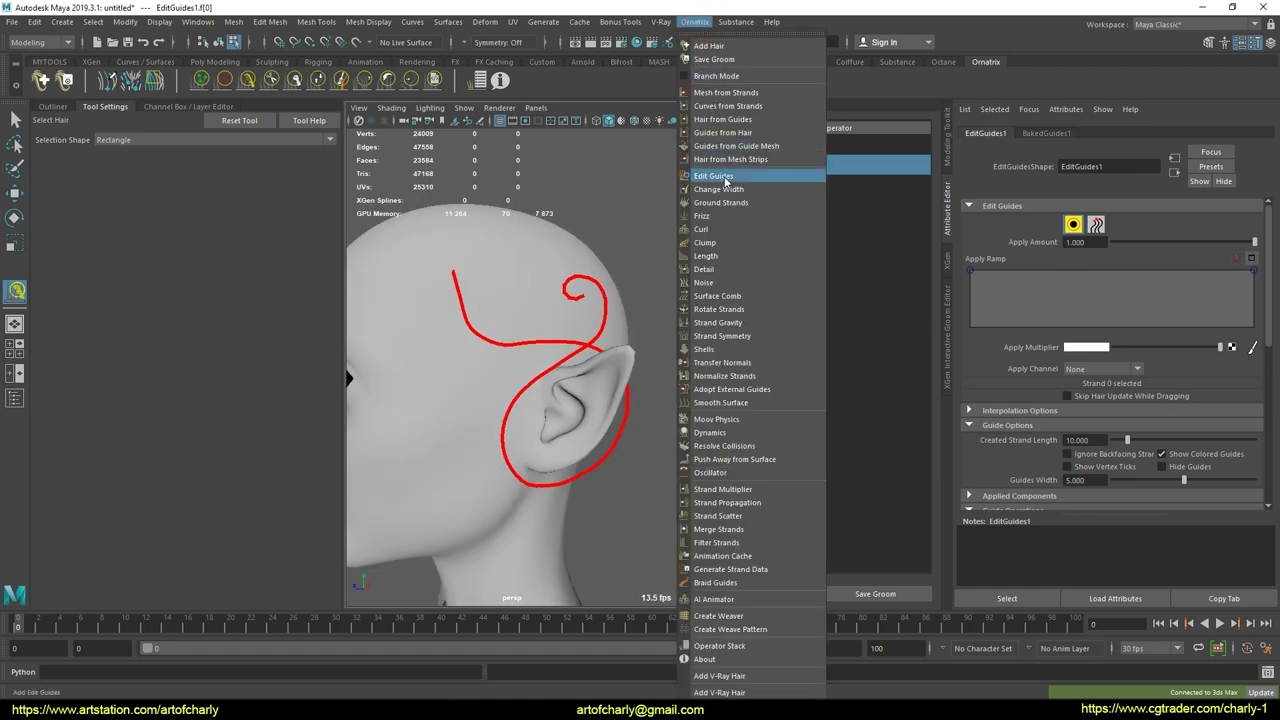
{"action": "left_click", "coordinate": [762, 107]}
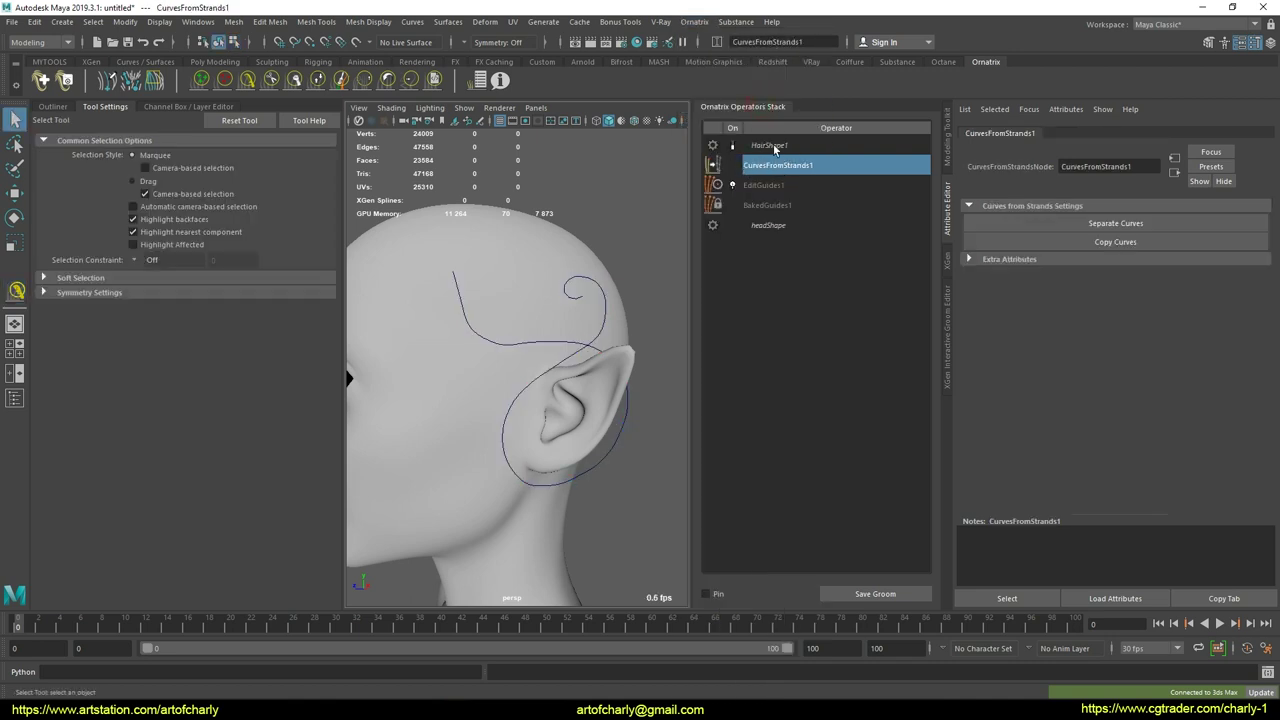
{"action": "left_click", "coordinate": [774, 147]}
{"action": "right_click", "coordinate": [800, 150]}
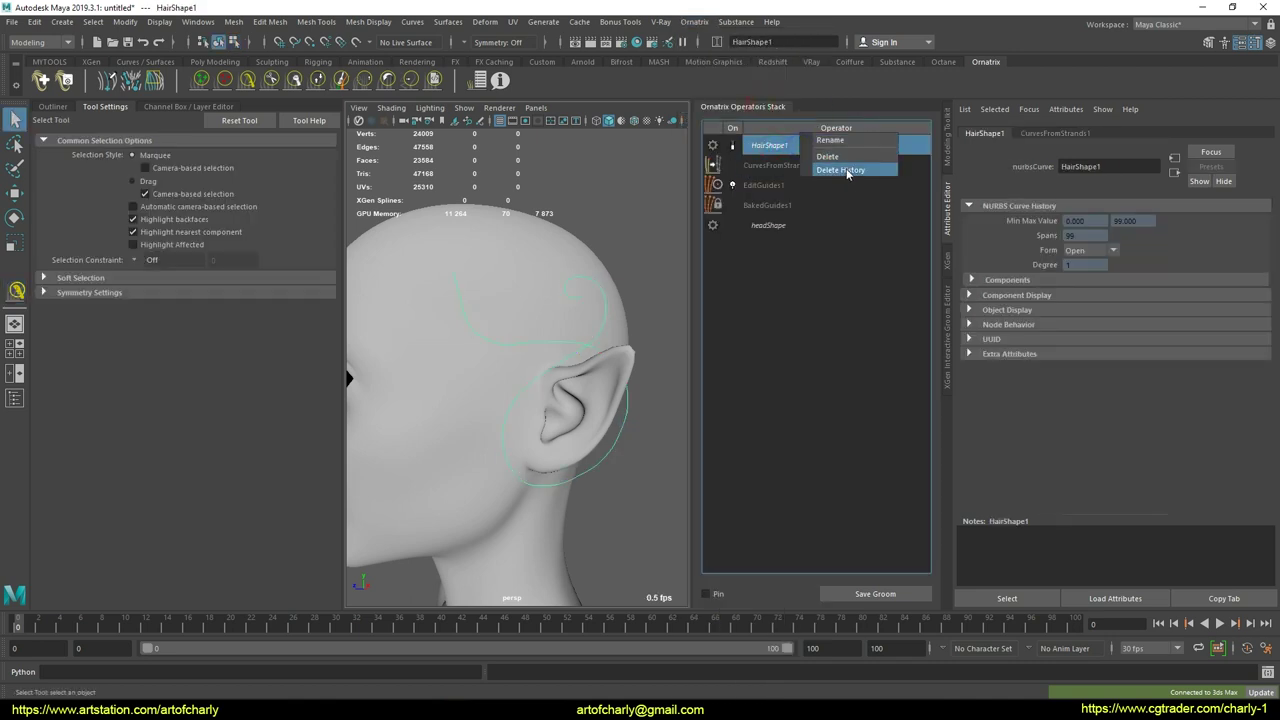
{"action": "left_click", "coordinate": [845, 168]}
Examine the converted curve around the ear from several angles and bring up the Outliner.
{"action": "left_click_drag", "start_coordinate": [543, 289], "coordinate": [602, 284], "text": "alt"}
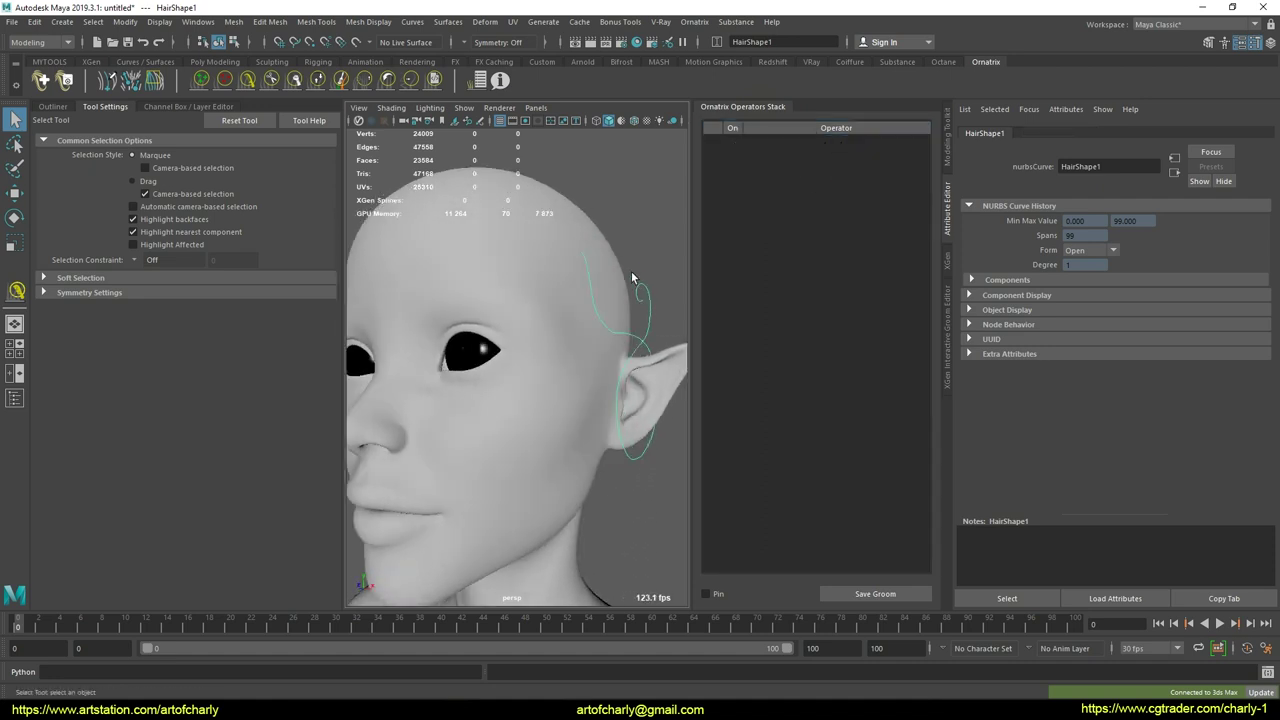
{"action": "left_click", "coordinate": [648, 340]}
{"action": "left_click_drag", "start_coordinate": [657, 320], "coordinate": [601, 306], "text": "alt"}
{"action": "left_click", "coordinate": [601, 305]}
{"action": "left_click_drag", "start_coordinate": [549, 237], "coordinate": [585, 226], "text": "alt"}
{"action": "left_click", "coordinate": [54, 107]}
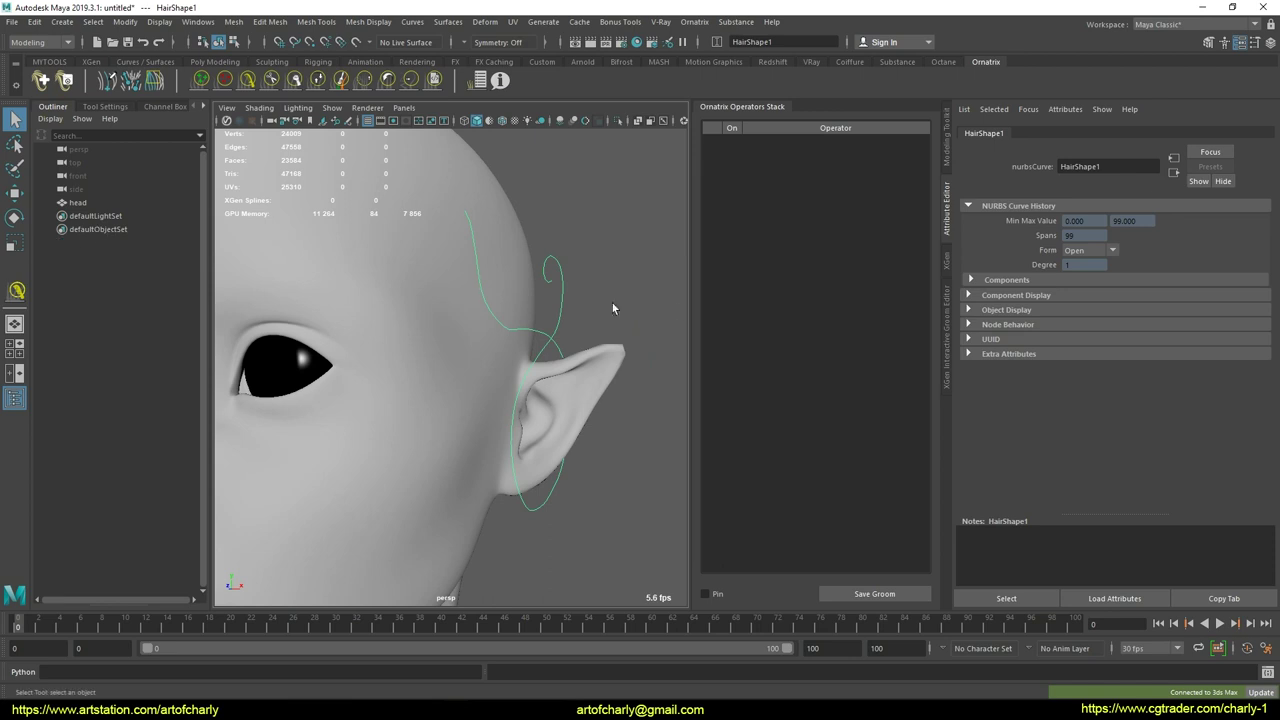
{"action": "left_click_drag", "start_coordinate": [638, 264], "coordinate": [528, 268], "text": "alt"}
{"action": "middle_click_drag", "start_coordinate": [530, 274], "coordinate": [592, 310], "text": "alt"}
{"action": "left_click_drag", "start_coordinate": [592, 310], "coordinate": [574, 297], "text": "alt"}
{"action": "scroll", "coordinate": [514, 314], "scroll_direction": "up", "scroll_amount": 3}
Select the head and look for the converted curve under it in the Outliner.
{"action": "left_click", "coordinate": [80, 203]}
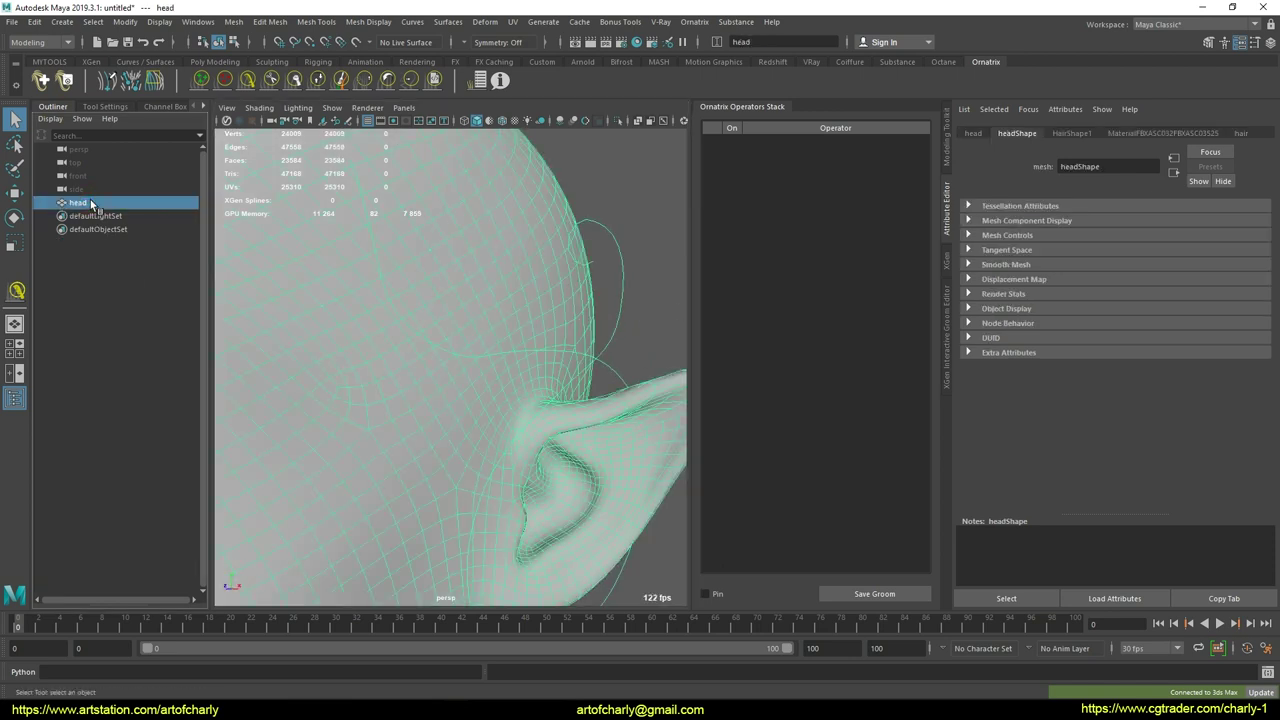
{"action": "scroll", "coordinate": [546, 312], "scroll_direction": "down", "scroll_amount": 2}
{"action": "left_click_drag", "start_coordinate": [508, 272], "coordinate": [546, 260], "text": "alt"}
{"action": "left_click", "coordinate": [626, 263]}
{"action": "left_click", "coordinate": [603, 275]}
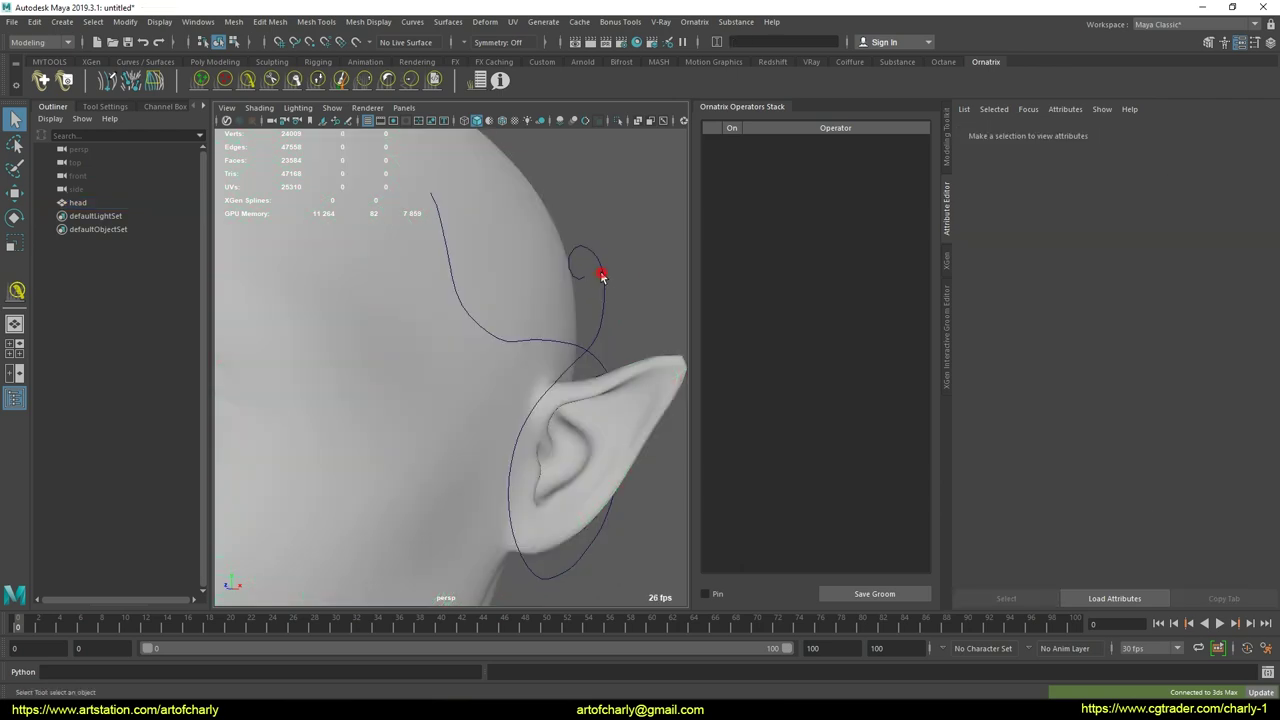
{"action": "left_click", "coordinate": [636, 240]}
{"action": "left_click", "coordinate": [541, 277]}
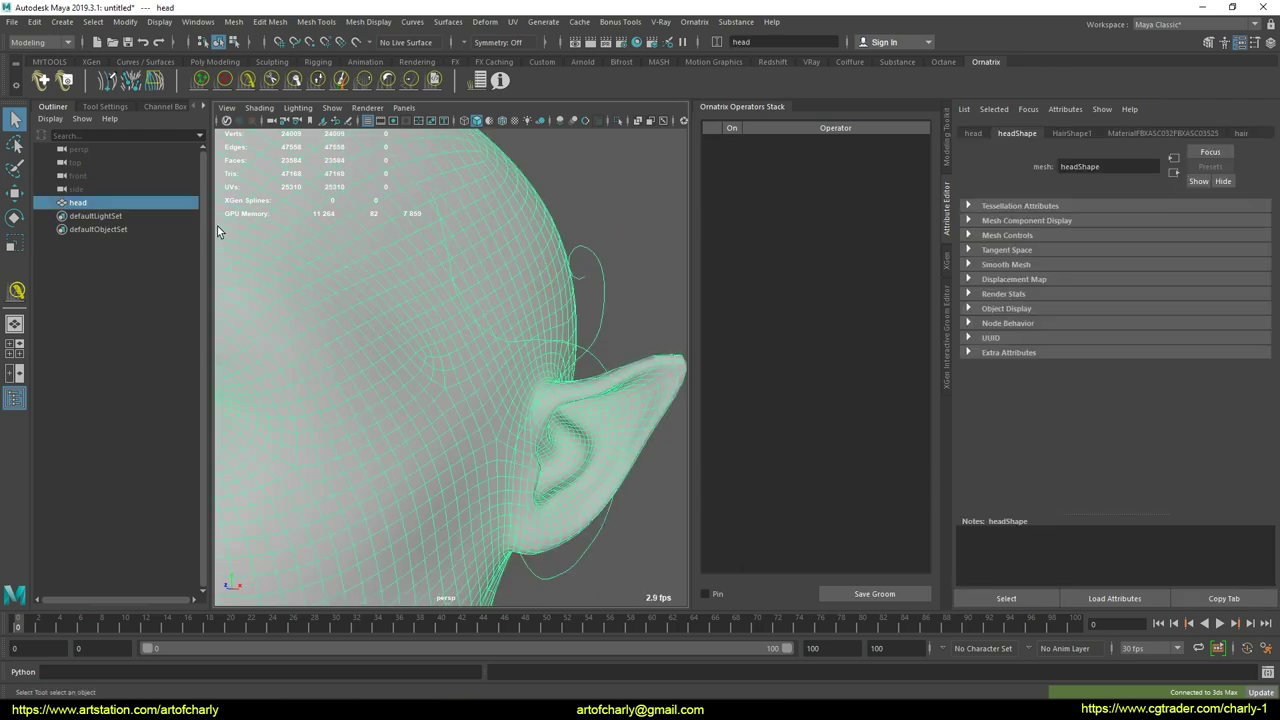
{"action": "right_click_drag", "start_coordinate": [100, 213], "coordinate": [74, 218]}
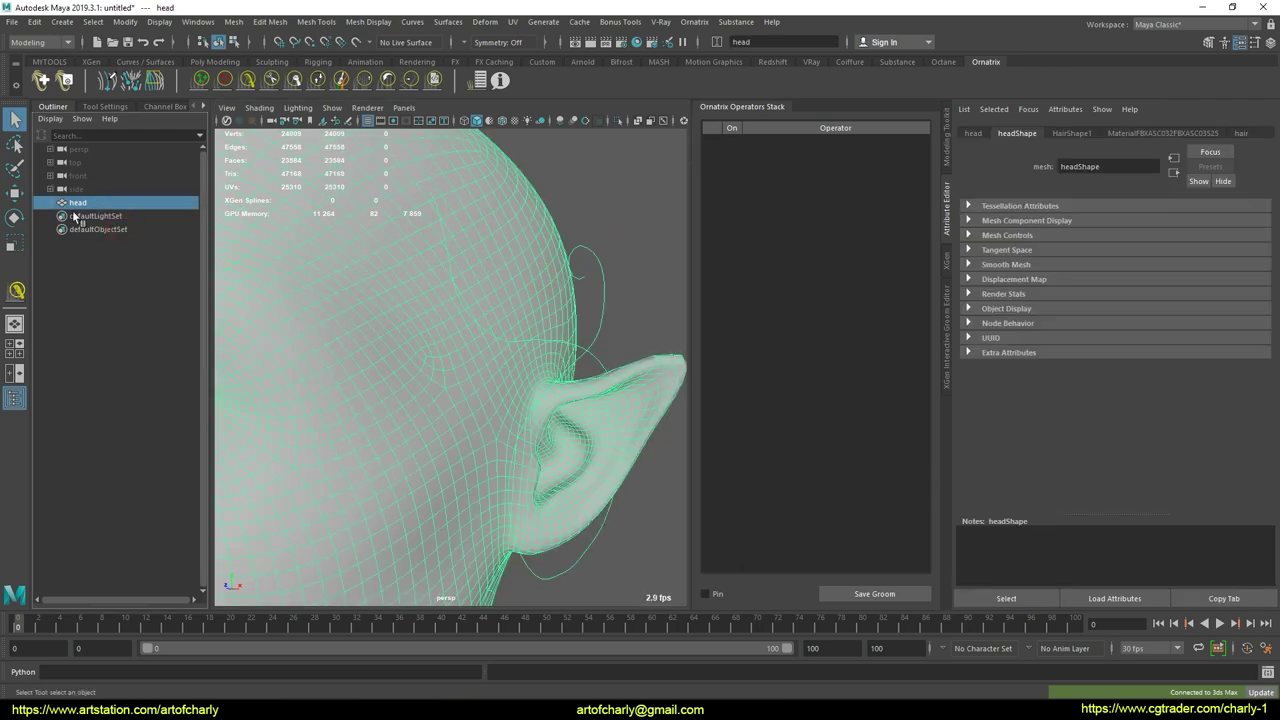
{"action": "left_click", "coordinate": [50, 203]}
{"action": "left_click", "coordinate": [108, 229]}
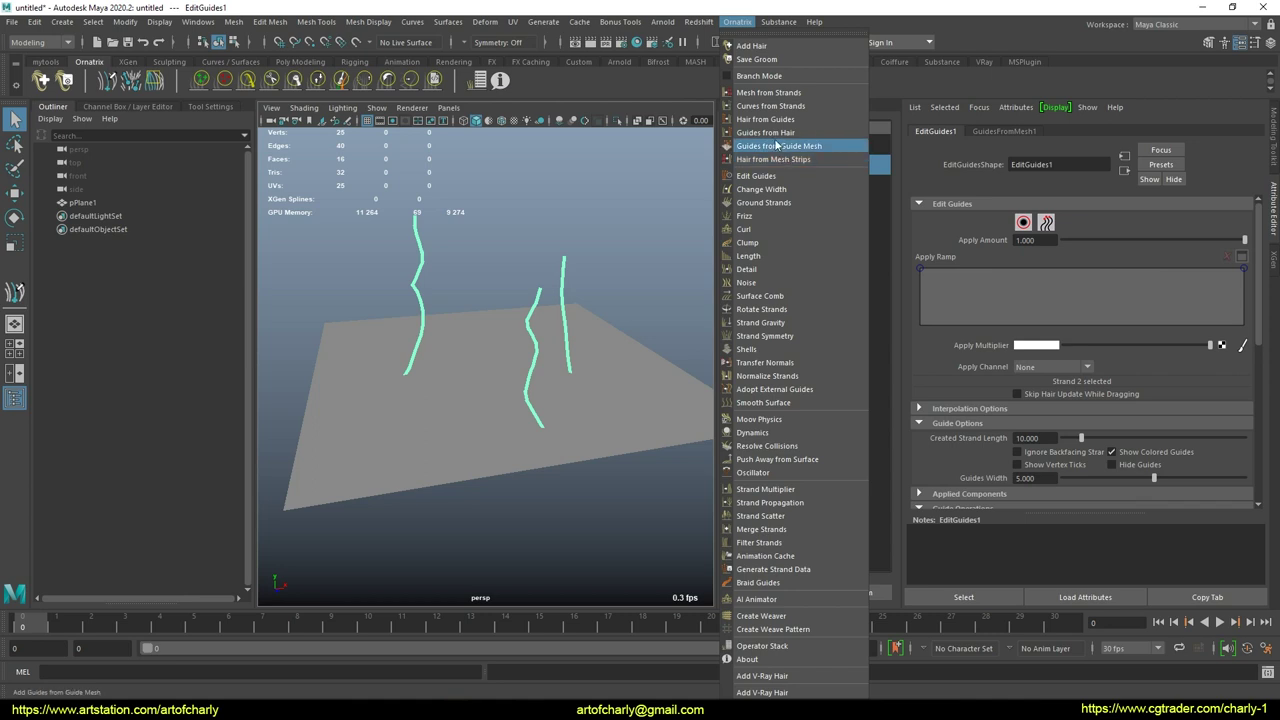
In the plane scene, convert the three guide strands with Curves from Strands, separate the curves and expand pPlane1 in the Outliner.
{"action": "left_click", "coordinate": [785, 106]}
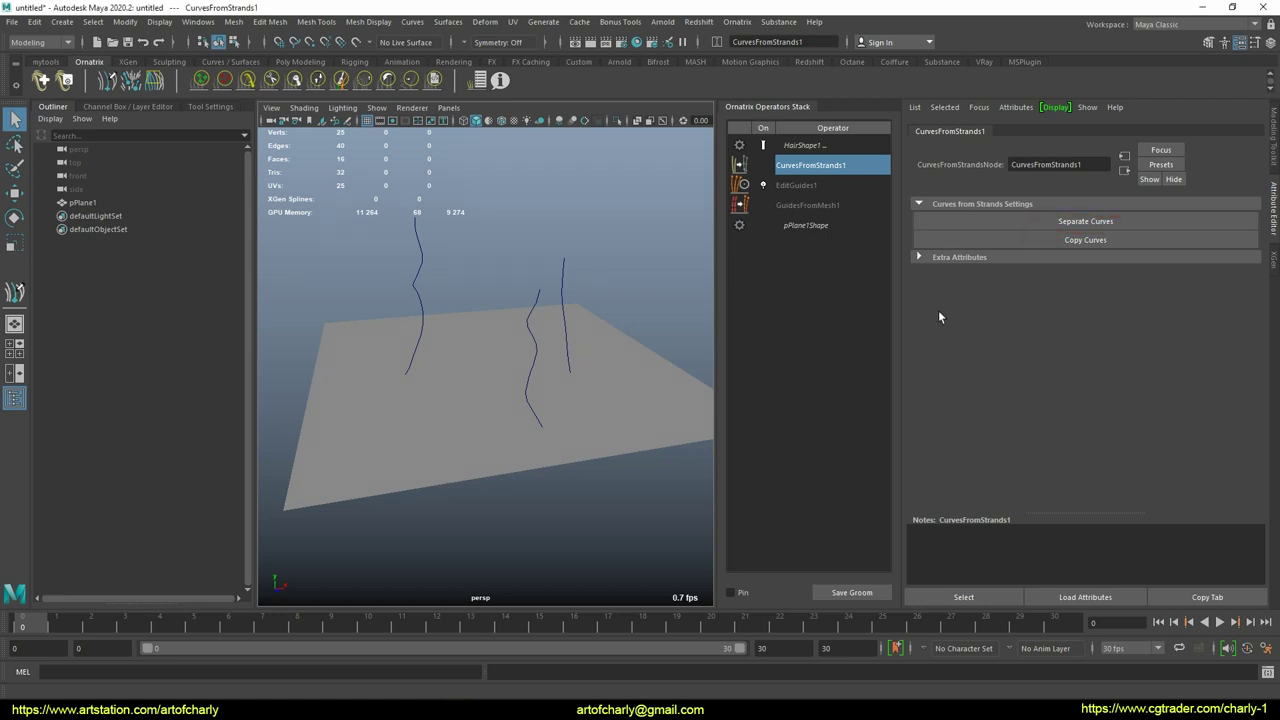
{"action": "left_click", "coordinate": [1084, 241]}
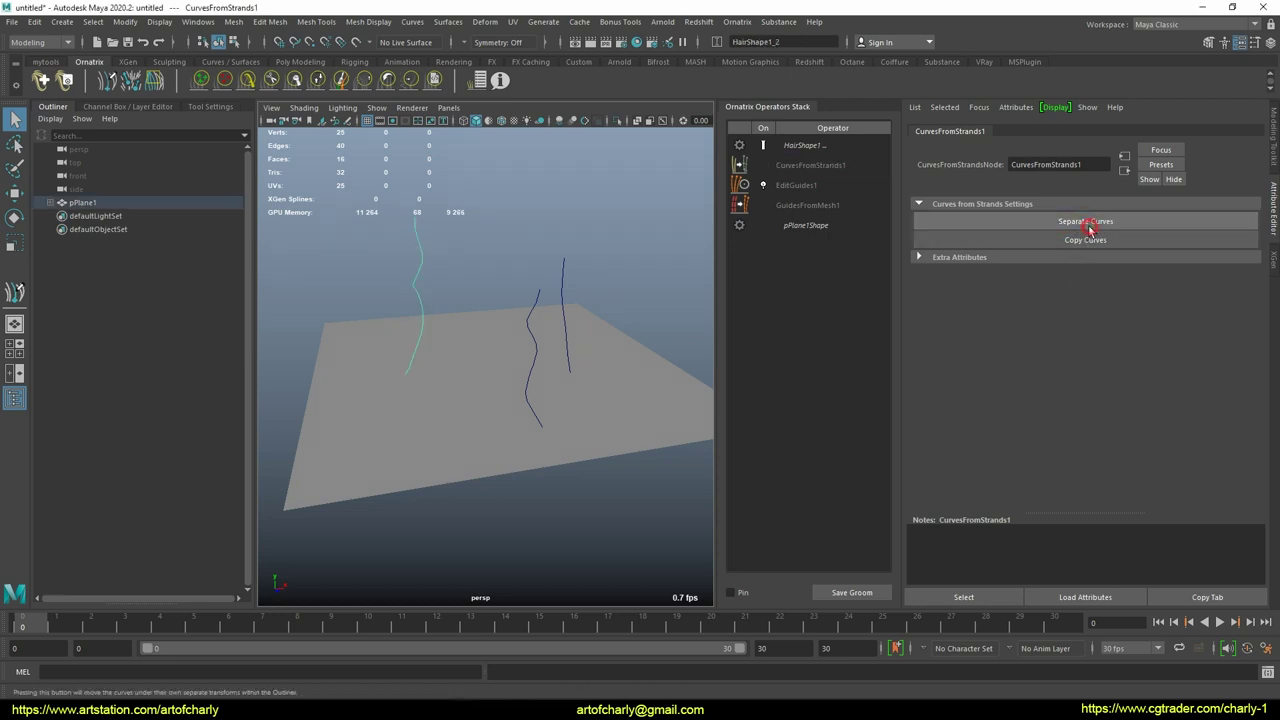
{"action": "left_click", "coordinate": [49, 202]}
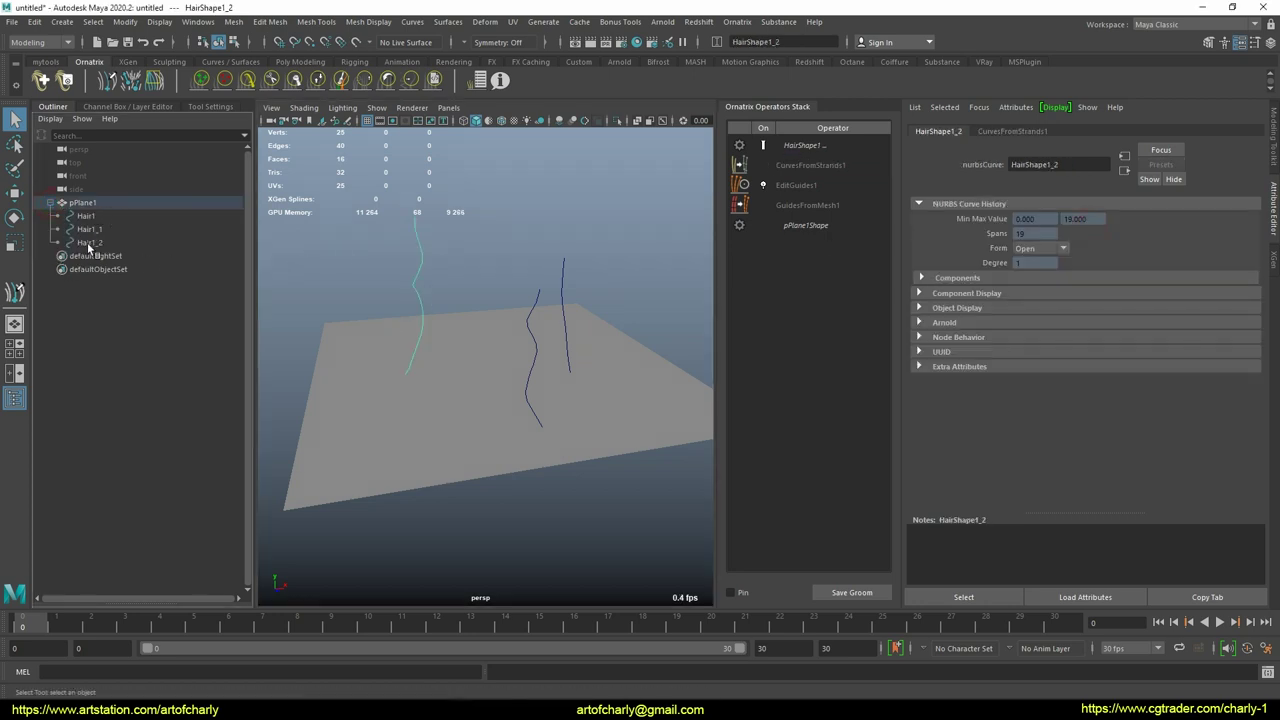
Delete the hair shape's history and check the separated curves Hair1, Hair1_2 and Hair1_1 one by one.
{"action": "right_click", "coordinate": [810, 166]}
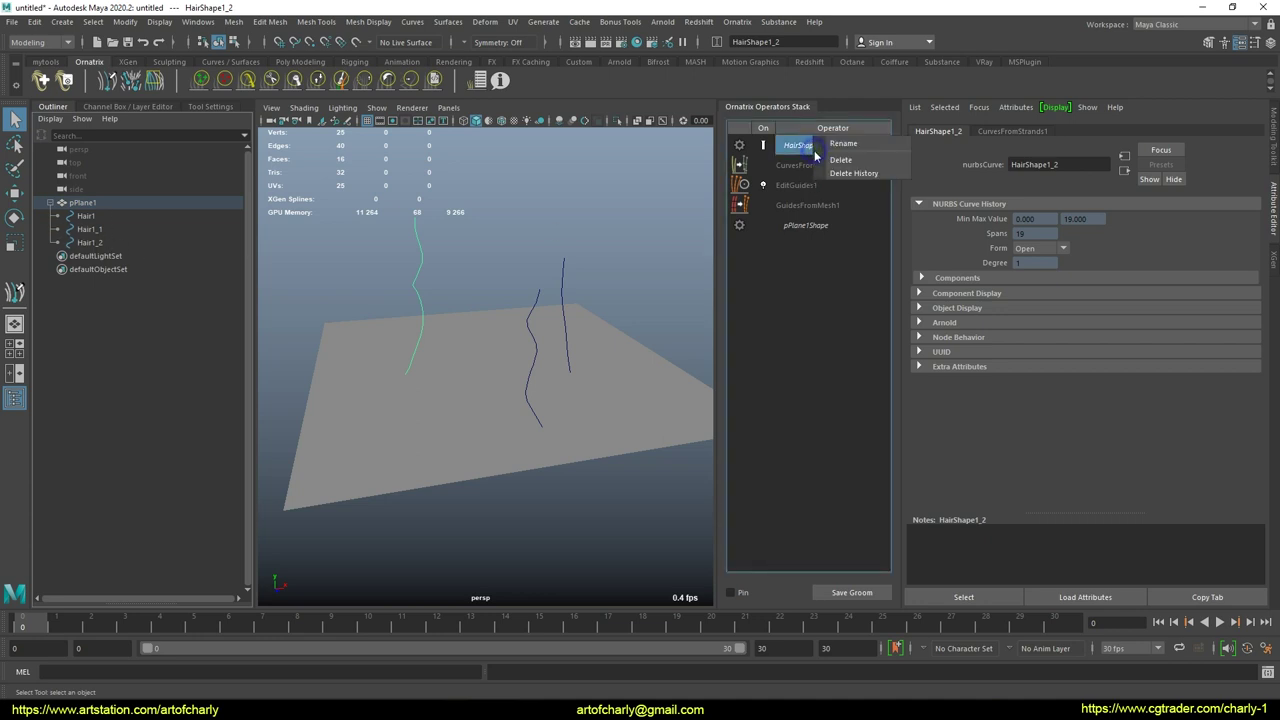
{"action": "left_click", "coordinate": [878, 175]}
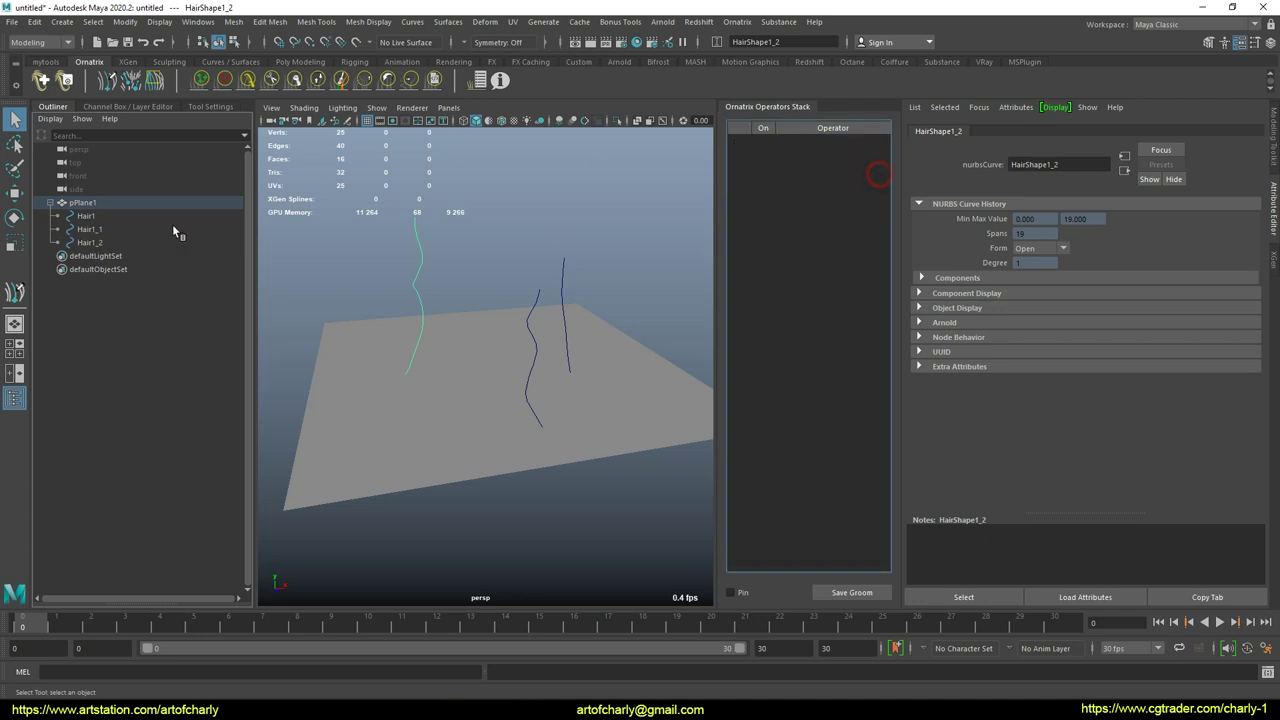
{"action": "left_click", "coordinate": [86, 215]}
{"action": "left_click", "coordinate": [88, 242]}
{"action": "left_click", "coordinate": [99, 228]}
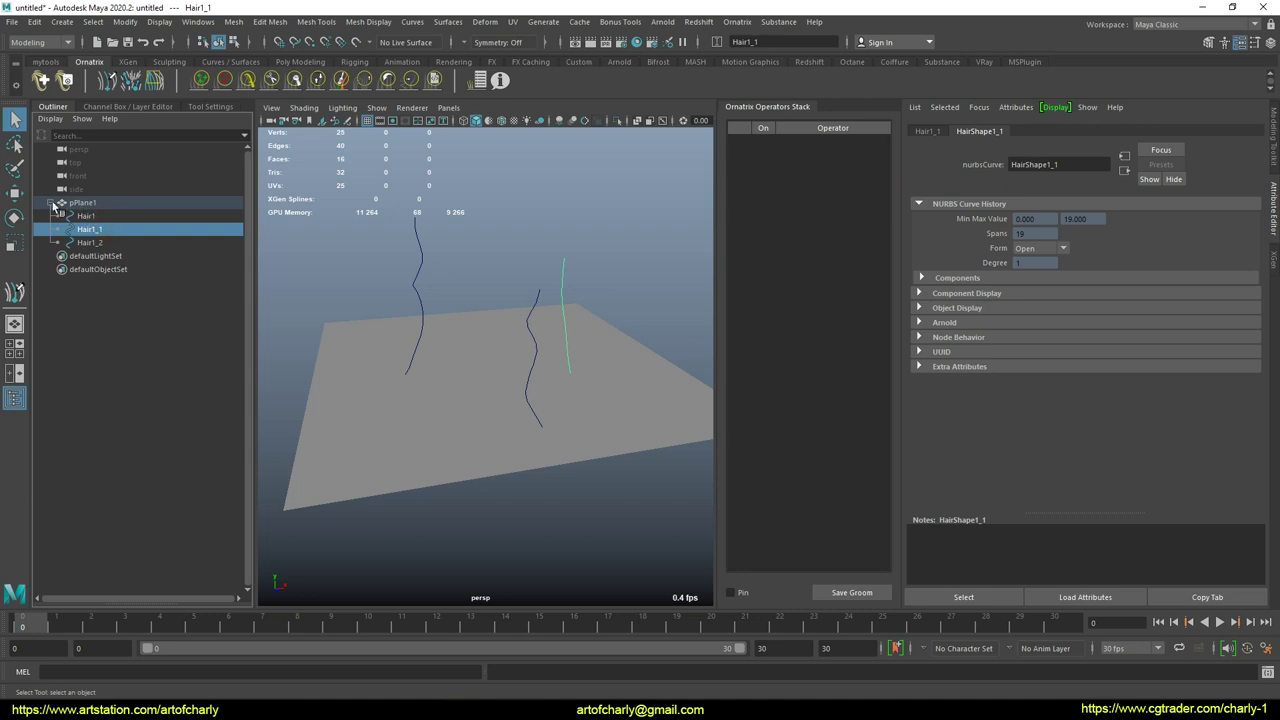
Switch the display of shape nodes in the Outliner on and off again, and expand pPlane1.
{"action": "left_click", "coordinate": [50, 203]}
{"action": "right_click", "coordinate": [103, 206]}
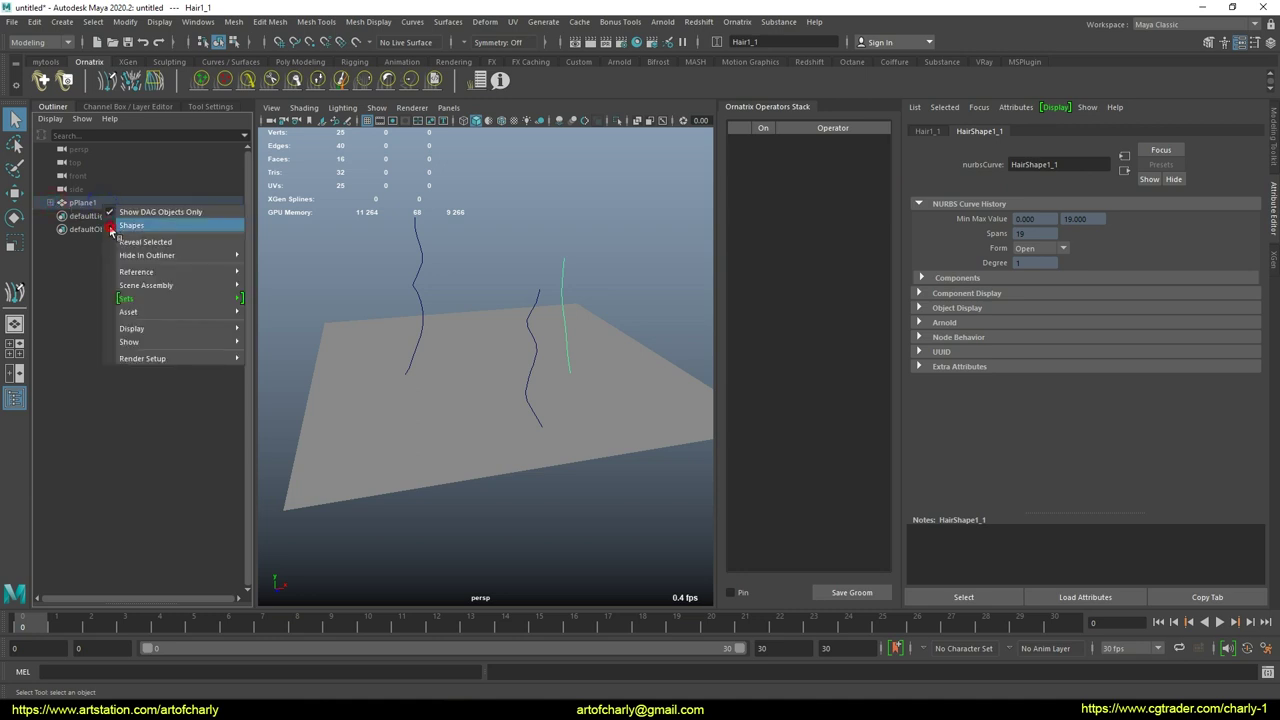
{"action": "left_click", "coordinate": [110, 228]}
{"action": "right_click", "coordinate": [82, 205]}
{"action": "left_click", "coordinate": [93, 224]}
{"action": "left_click", "coordinate": [51, 203]}
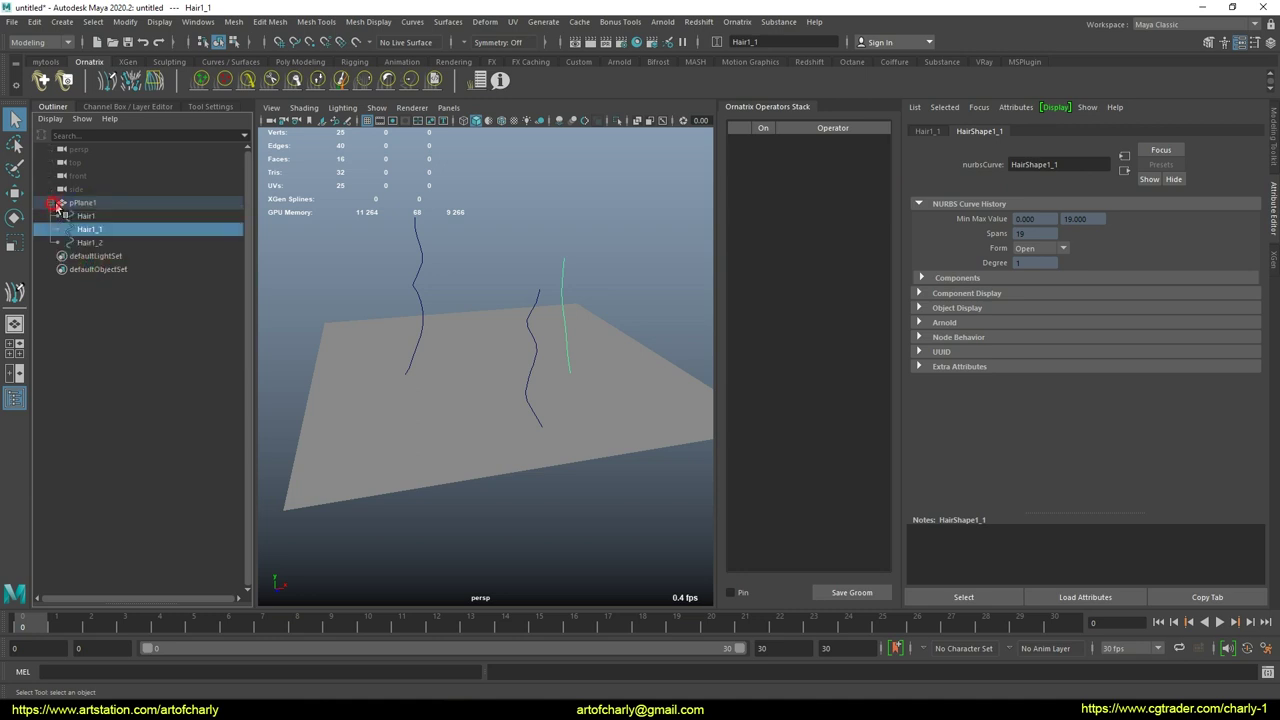
Unparent the curves Hair1, Hair1_1 and Hair1_2 from pPlane1 and place them above it in the Outliner.
{"action": "left_click", "coordinate": [86, 215]}
{"action": "left_click", "coordinate": [91, 243], "text": "shift"}
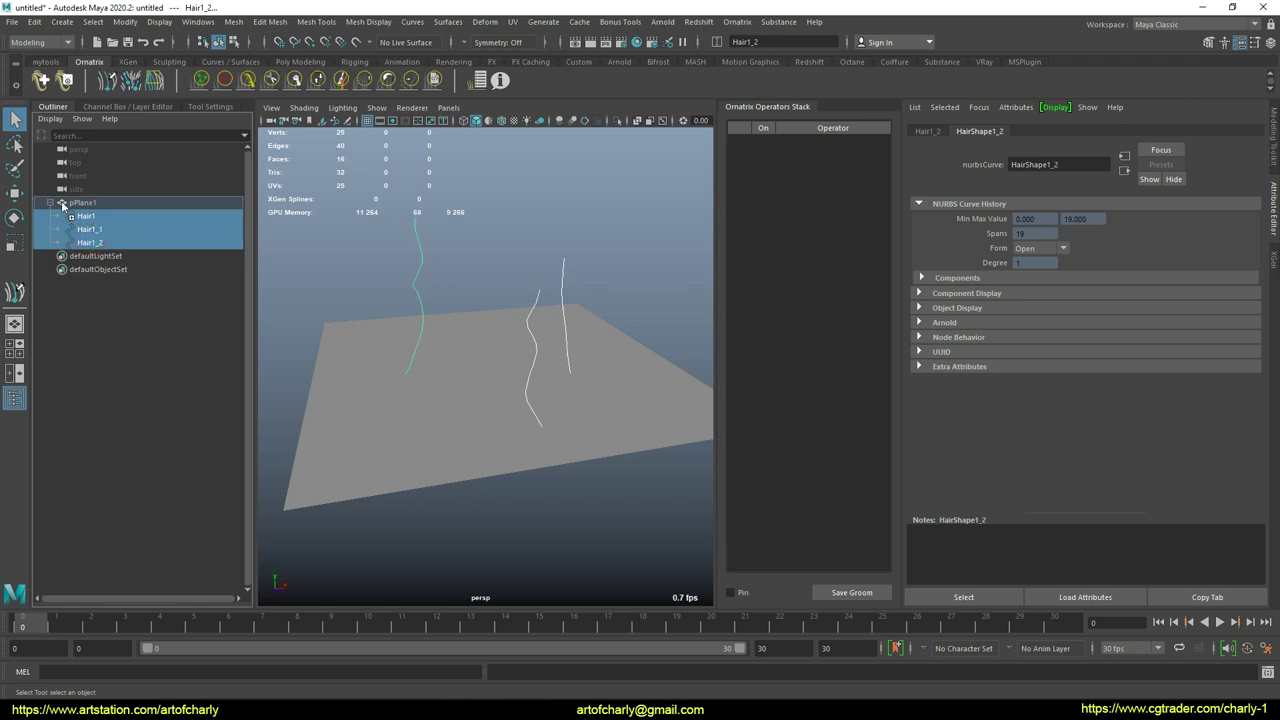
{"action": "middle_click_drag", "start_coordinate": [72, 200], "coordinate": [233, 211]}
{"action": "left_click", "coordinate": [546, 244]}
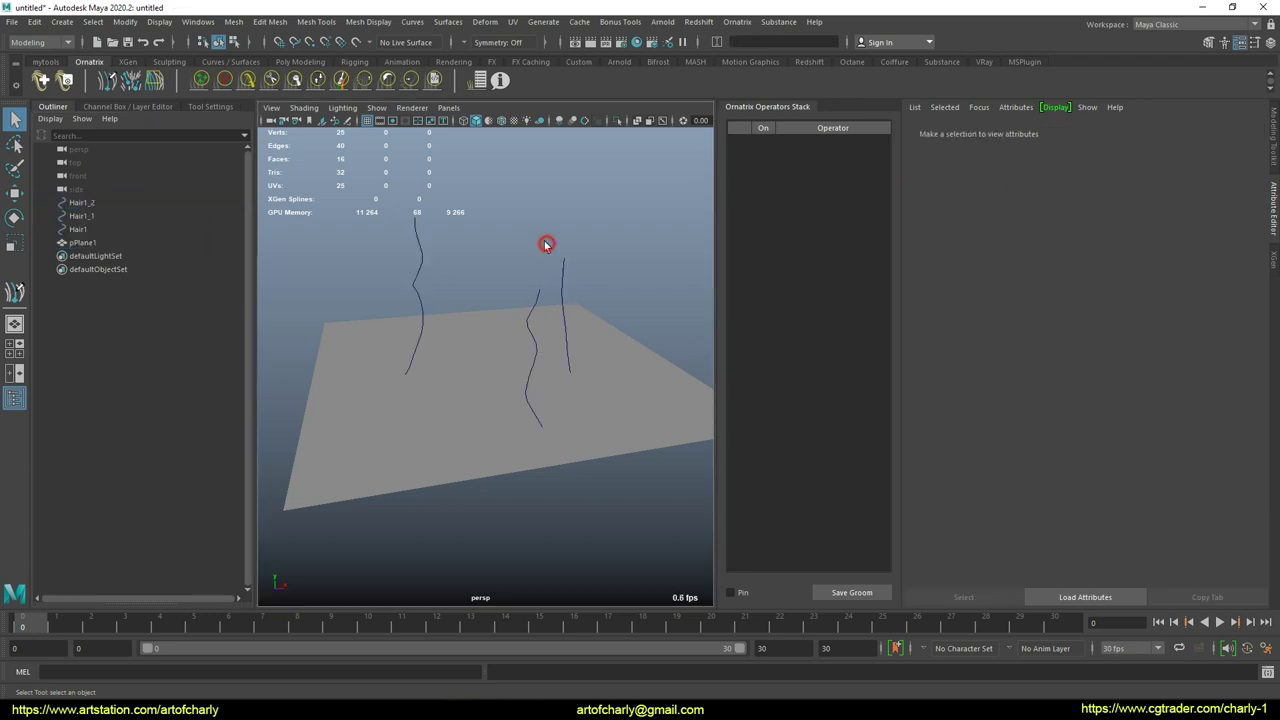
{"action": "left_click_drag", "start_coordinate": [546, 244], "coordinate": [550, 256], "text": "alt"}
Select the curves Hair1_2, Hair1_1 and Hair1 in the Outliner and delete them.
{"action": "left_click", "coordinate": [83, 204]}
{"action": "left_click", "coordinate": [84, 217]}
{"action": "left_click", "coordinate": [84, 230], "text": "shift"}
{"action": "middle_click_drag", "start_coordinate": [84, 230], "coordinate": [92, 208]}
{"action": "left_click", "coordinate": [91, 205], "text": "shift"}
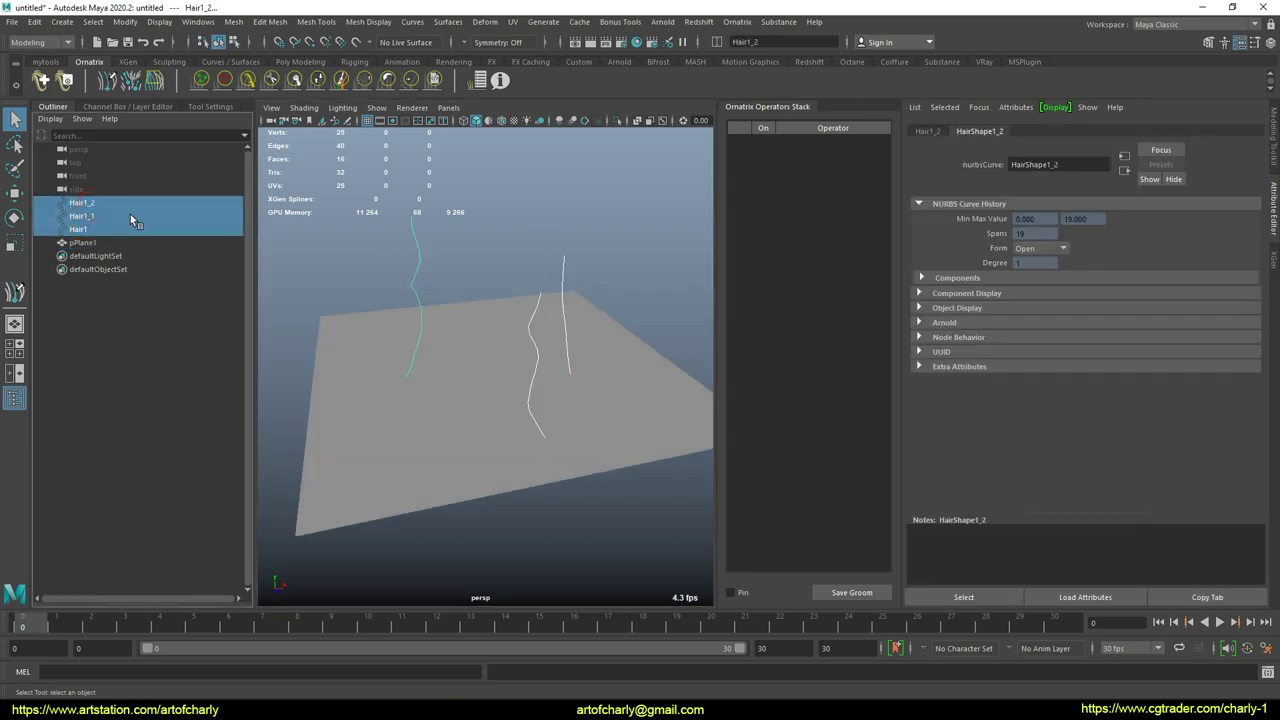
{"action": "key", "text": "Delete"}
Draw three guide strands rising from the plane with the Draw Strand Tool and select the HairFromGuides1 operator.
{"action": "left_click", "coordinate": [469, 368]}
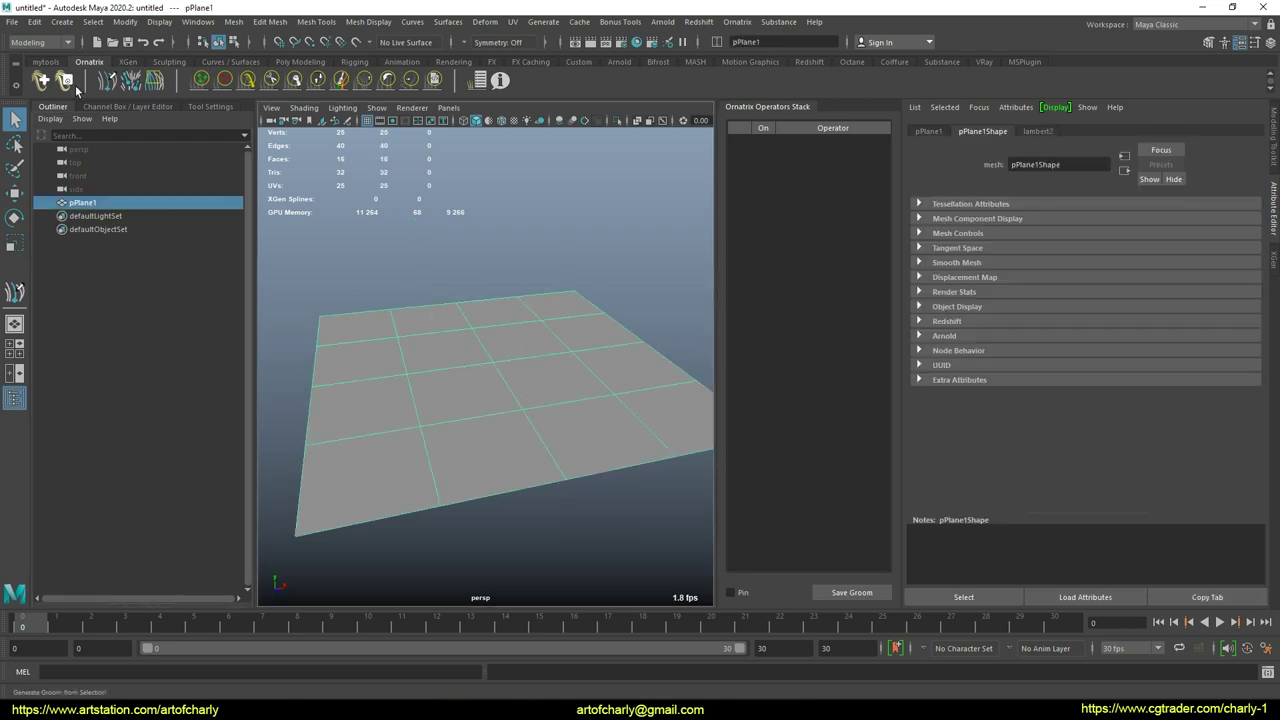
{"action": "left_click", "coordinate": [110, 84]}
{"action": "left_click_drag", "start_coordinate": [478, 366], "coordinate": [504, 366], "text": "alt"}
{"action": "left_click_drag", "start_coordinate": [510, 377], "coordinate": [515, 213]}
{"action": "left_click_drag", "start_coordinate": [440, 365], "coordinate": [449, 216]}
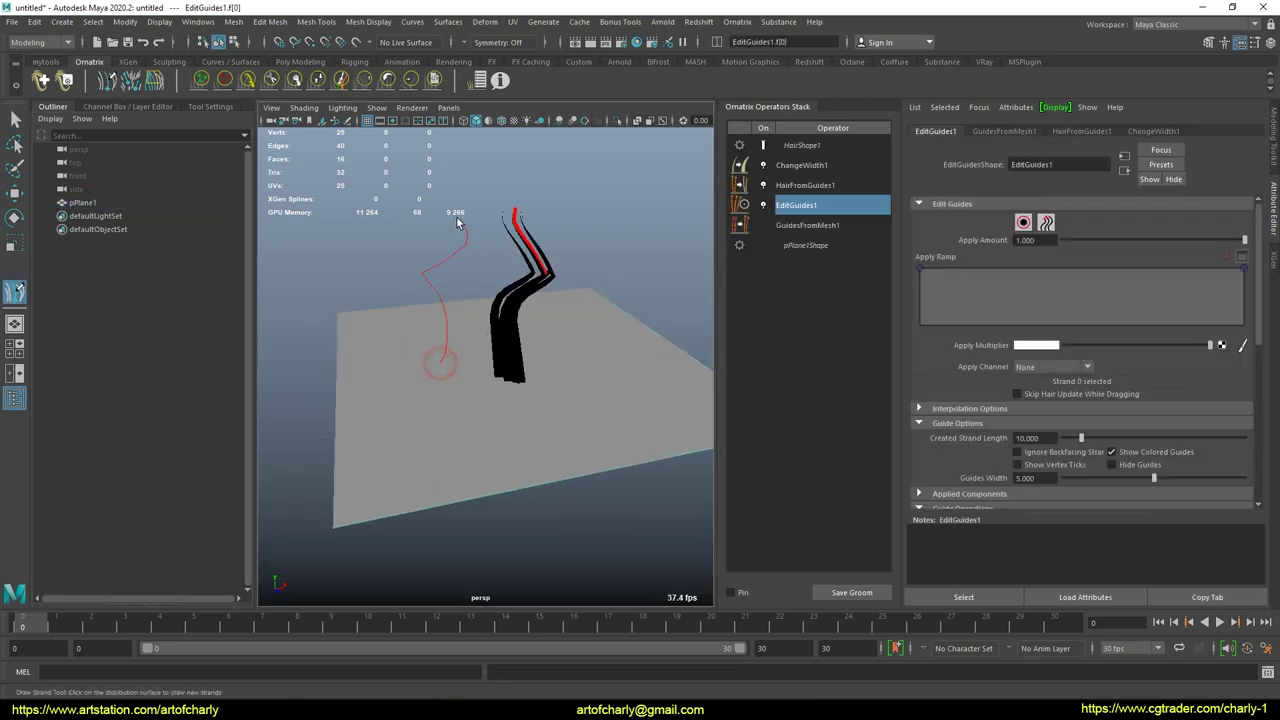
{"action": "left_click_drag", "start_coordinate": [620, 377], "coordinate": [652, 230]}
{"action": "key", "text": "q"}
{"action": "left_click", "coordinate": [812, 189]}
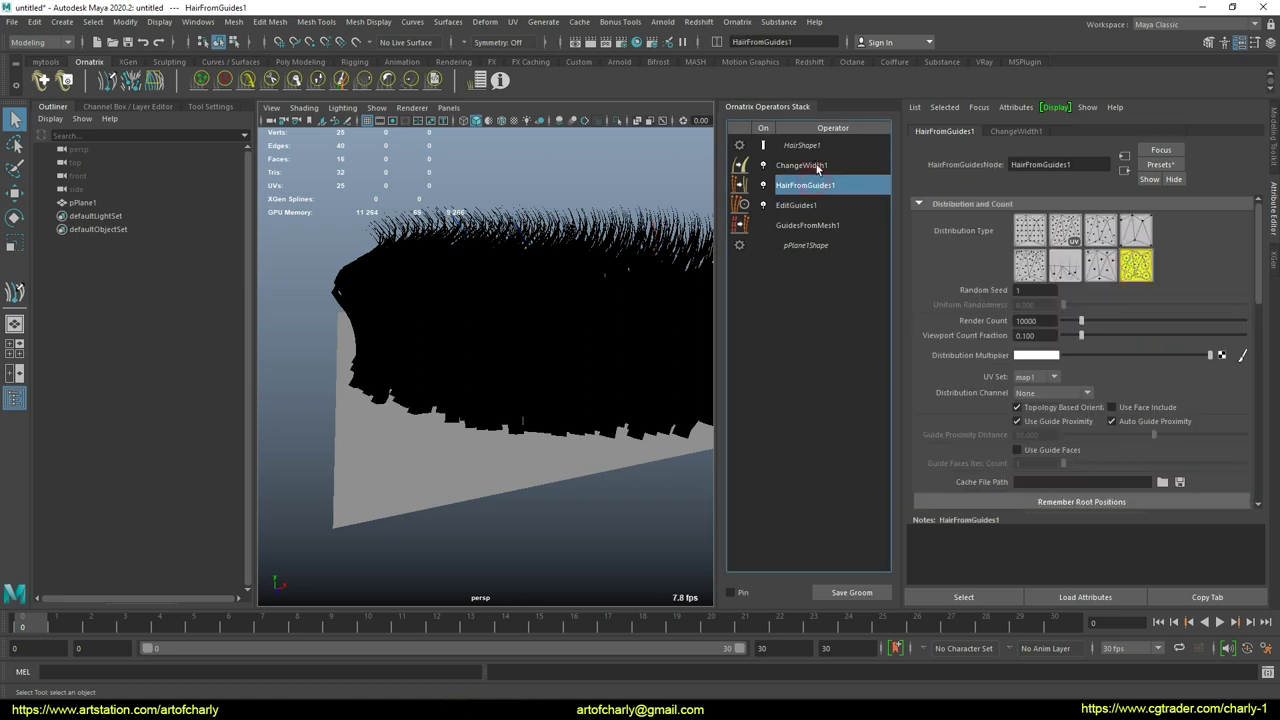
Delete the ChangeWidth1 and HairFromGuides1 operators from the stack and select EditGuides1.
{"action": "left_click", "coordinate": [817, 167], "text": "shift"}
{"action": "right_click", "coordinate": [817, 167]}
{"action": "left_click", "coordinate": [855, 227]}
{"action": "left_click", "coordinate": [810, 166]}
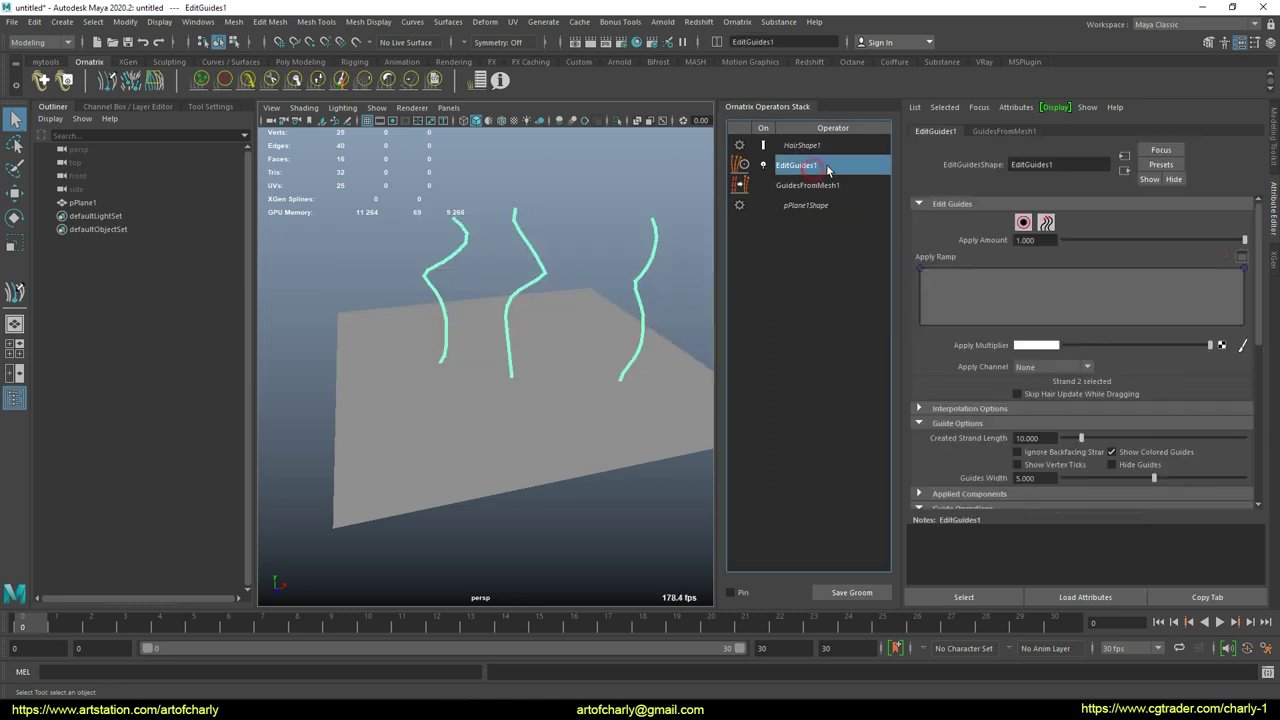
Add a Curves from Strands operator above EditGuides1 and copy the three strands out as curves.
{"action": "left_click", "coordinate": [737, 21]}
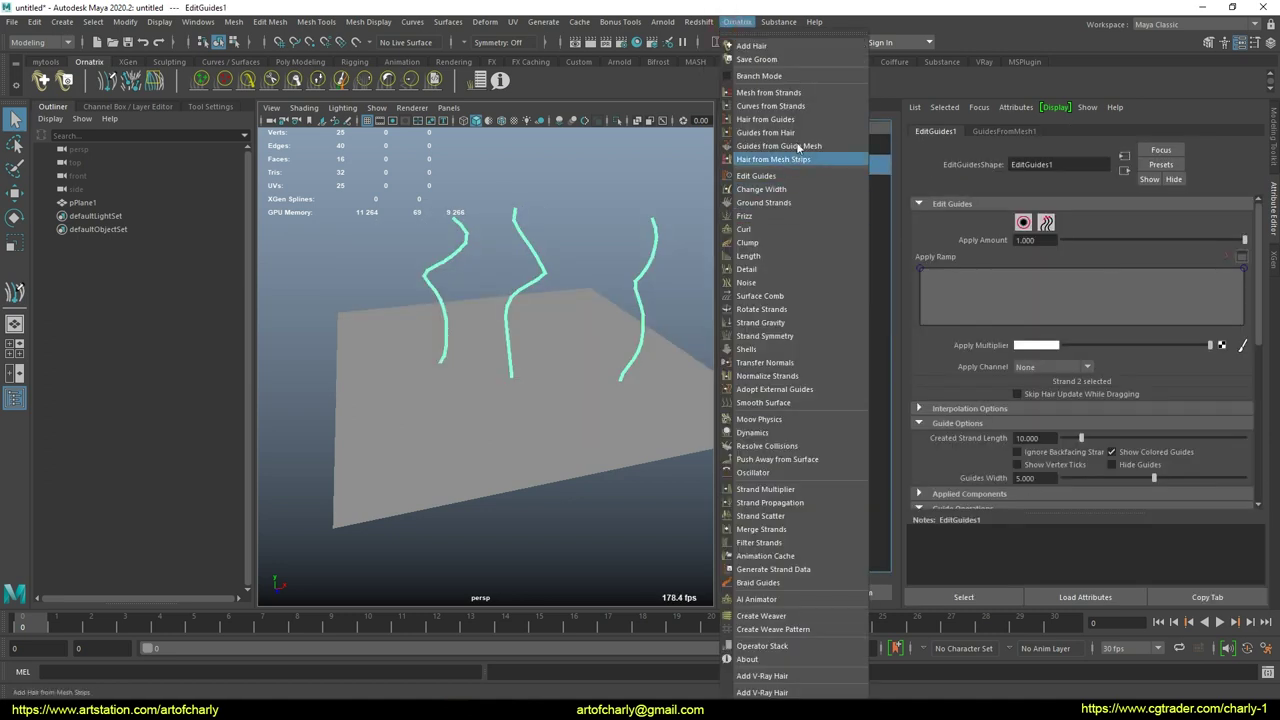
{"action": "left_click", "coordinate": [795, 106]}
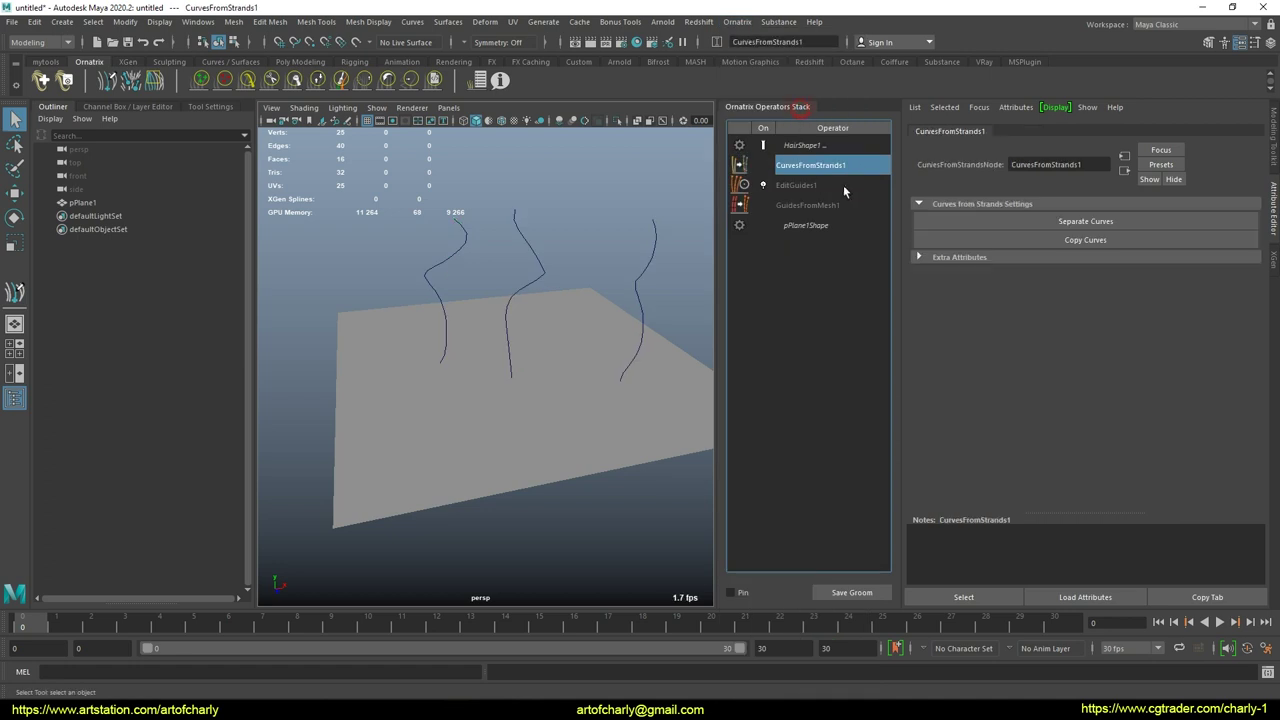
{"action": "left_click", "coordinate": [1083, 242]}
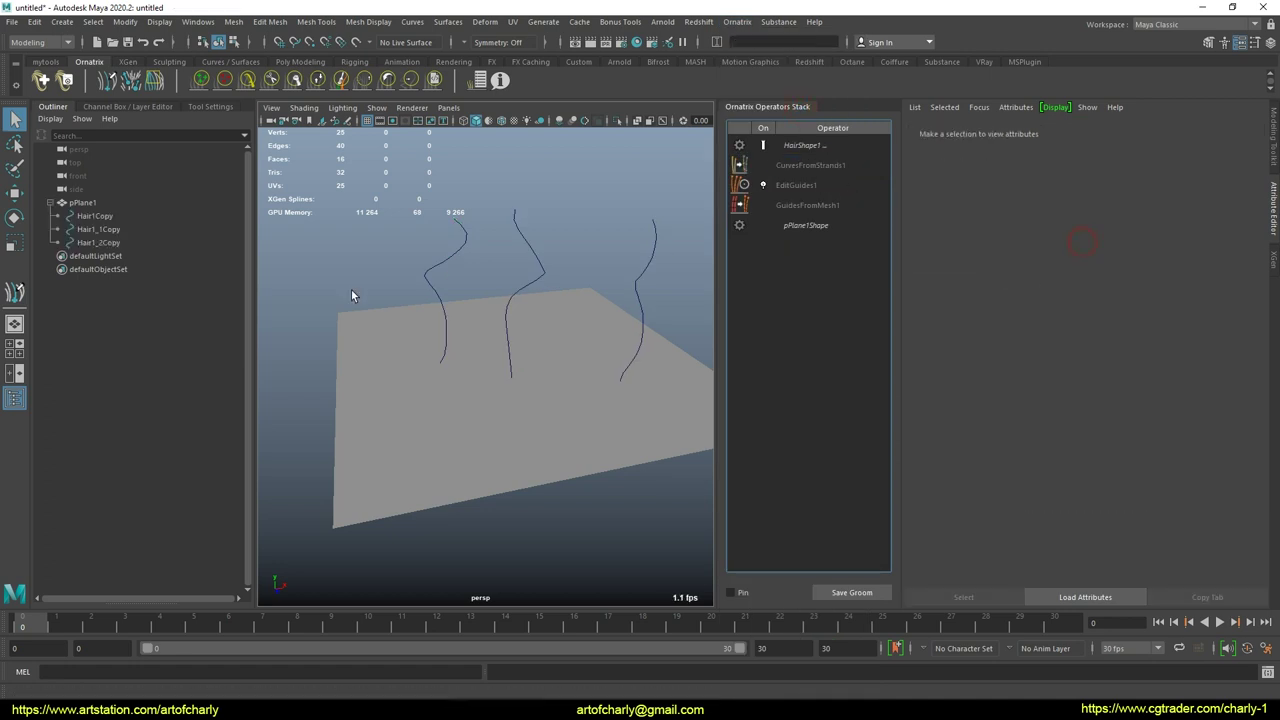
Select Hair1Copy, Hair1_1Copy and Hair1_2Copy in the Outliner and unparent them from pPlane1.
{"action": "left_click", "coordinate": [106, 216]}
{"action": "left_click", "coordinate": [106, 242]}
{"action": "left_click", "coordinate": [100, 229]}
{"action": "left_click", "coordinate": [103, 216]}
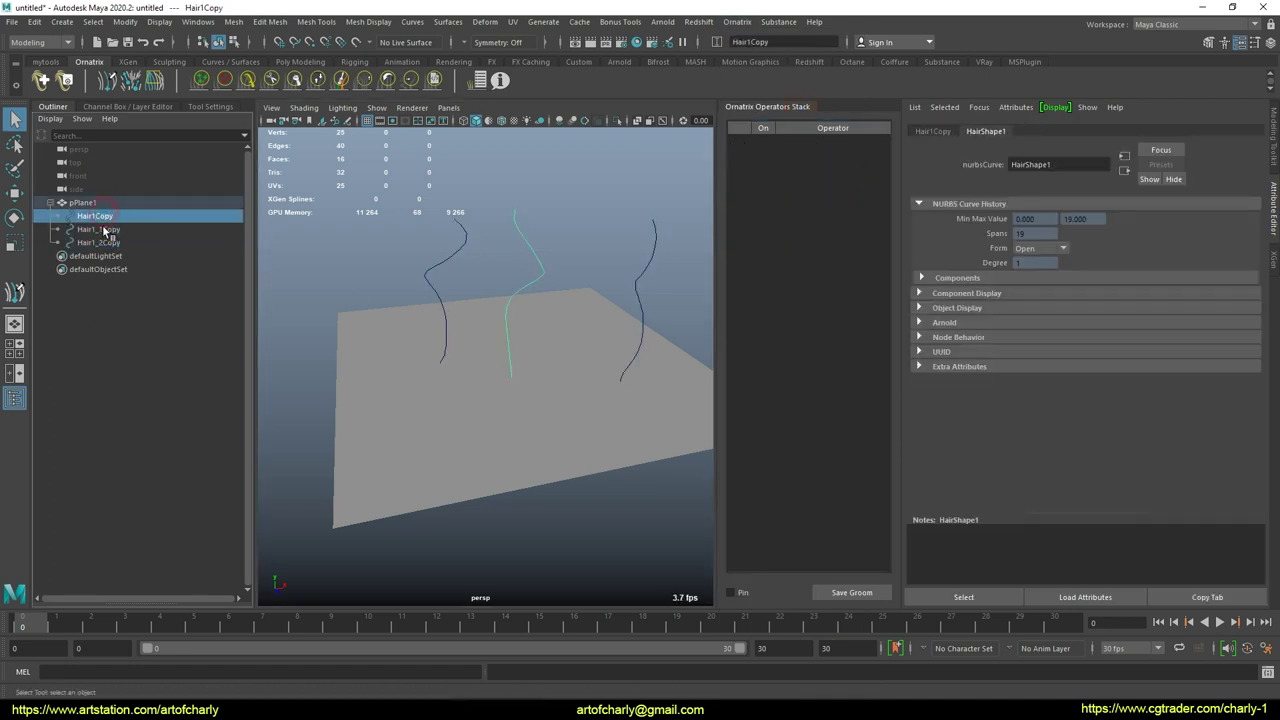
{"action": "left_click", "coordinate": [104, 231]}
{"action": "left_click", "coordinate": [105, 243]}
{"action": "left_click", "coordinate": [100, 230], "text": "ctrl"}
{"action": "left_click", "coordinate": [98, 217], "text": "ctrl"}
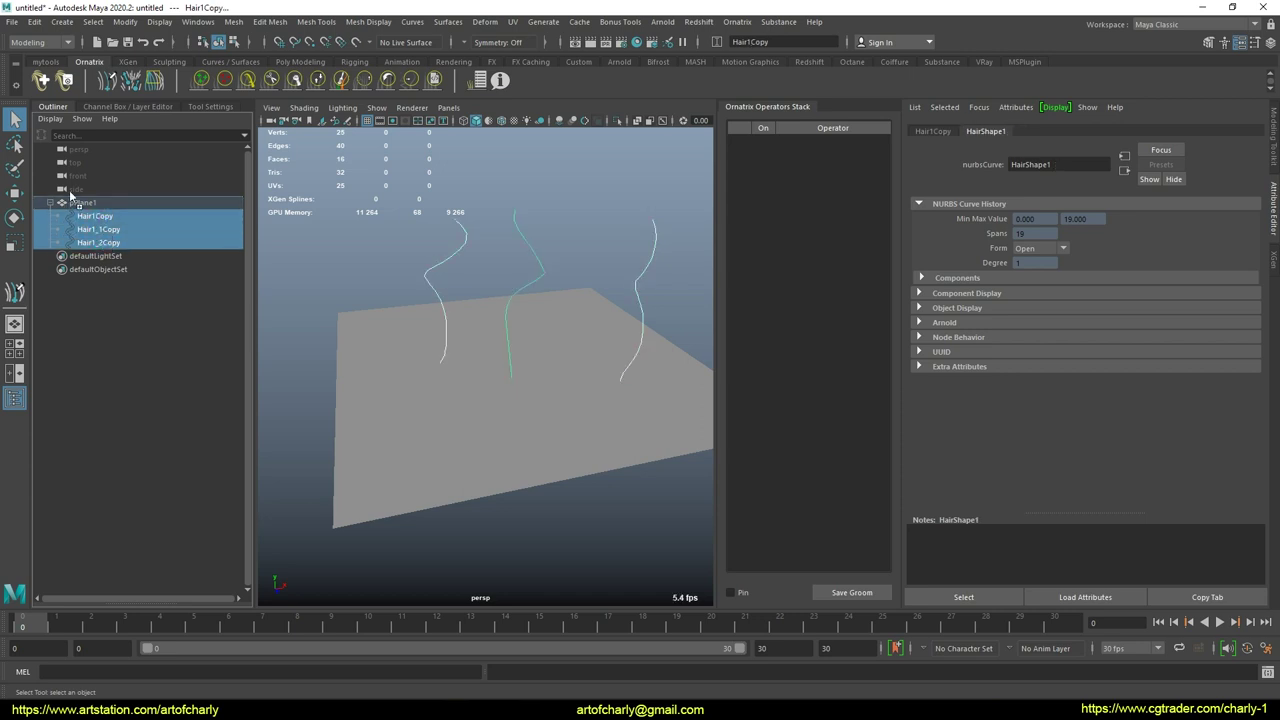
{"action": "key", "text": "shift+p"}
Select pPlane1 and delete the CurvesFromStrands1 operator from its operator stack.
{"action": "left_click", "coordinate": [84, 242]}
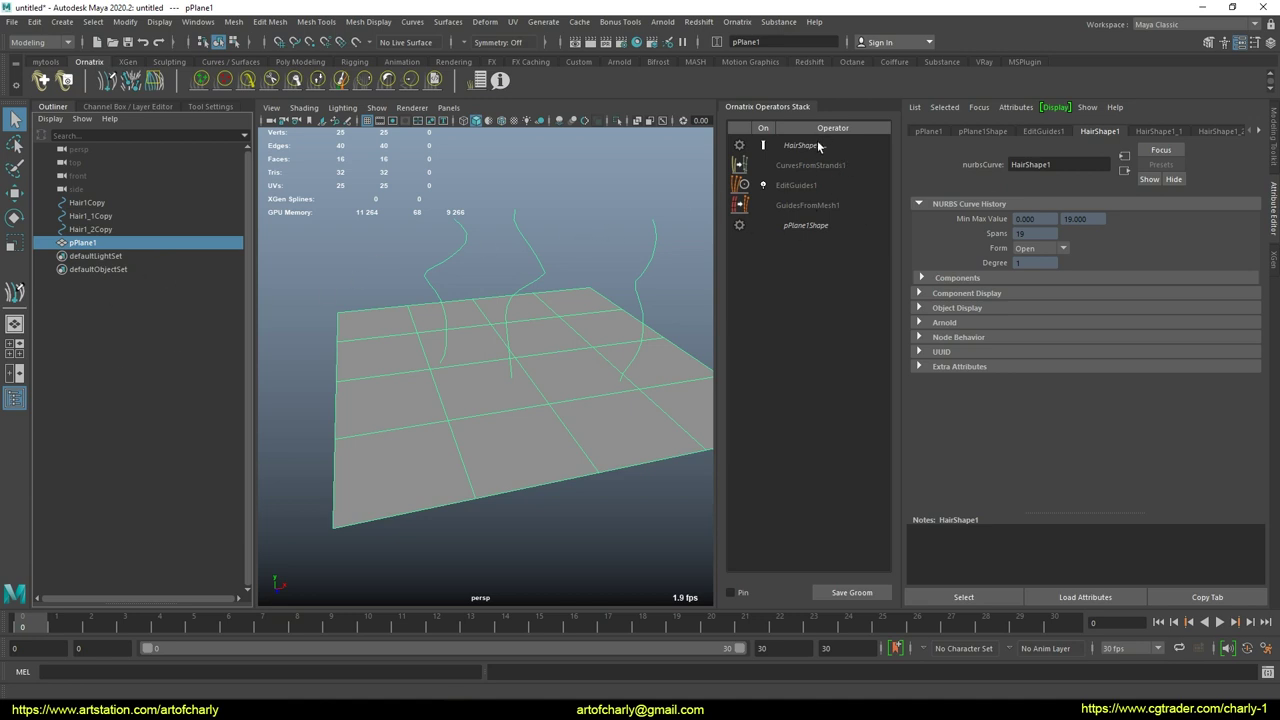
{"action": "left_click", "coordinate": [828, 168]}
{"action": "right_click", "coordinate": [822, 166]}
{"action": "left_click", "coordinate": [862, 230]}
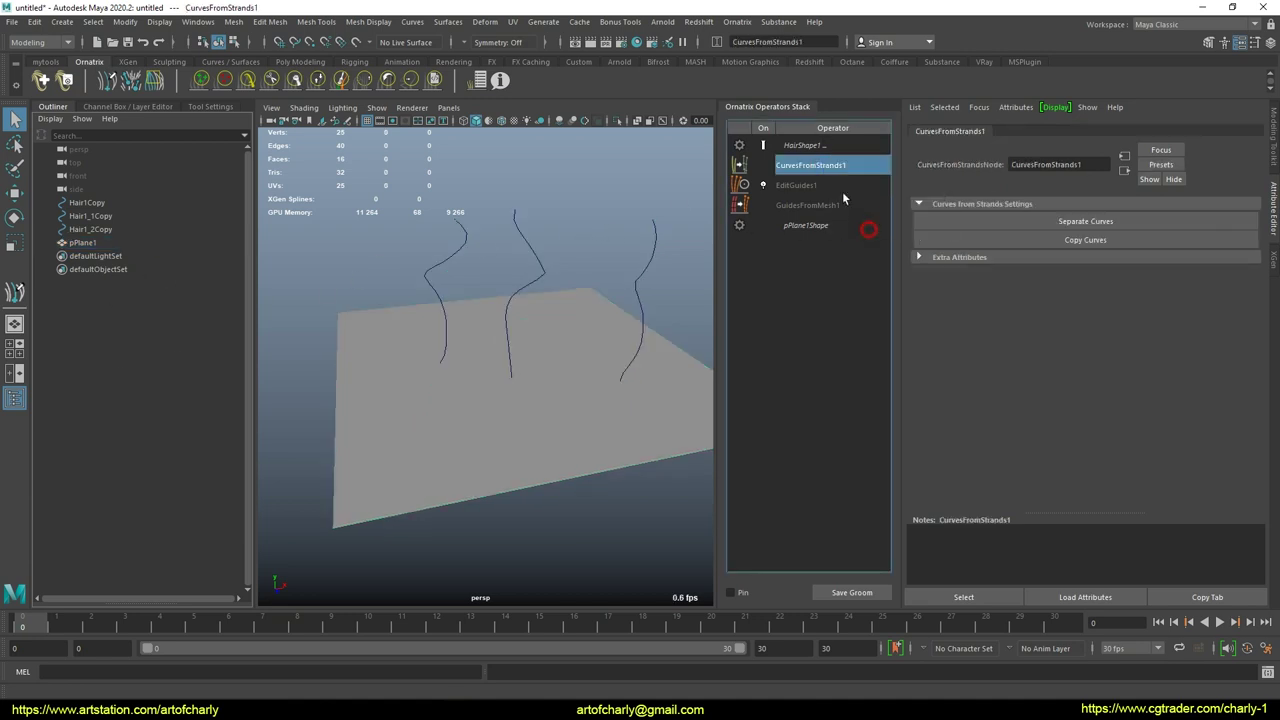
{"action": "left_click", "coordinate": [812, 168]}
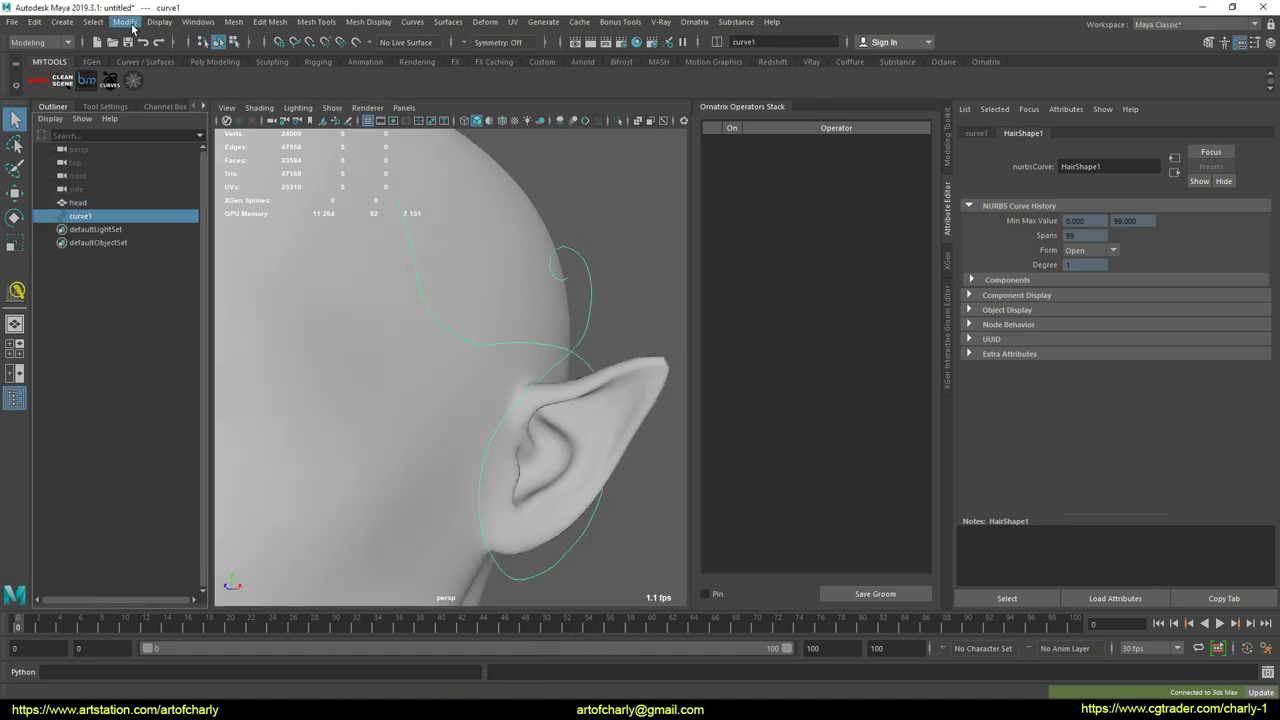
Freeze the transformations of curve1 beside the head's ear and delete its construction history.
{"action": "left_click", "coordinate": [128, 23]}
{"action": "left_click", "coordinate": [164, 84]}
{"action": "left_click", "coordinate": [122, 24]}
{"action": "left_click", "coordinate": [157, 69]}
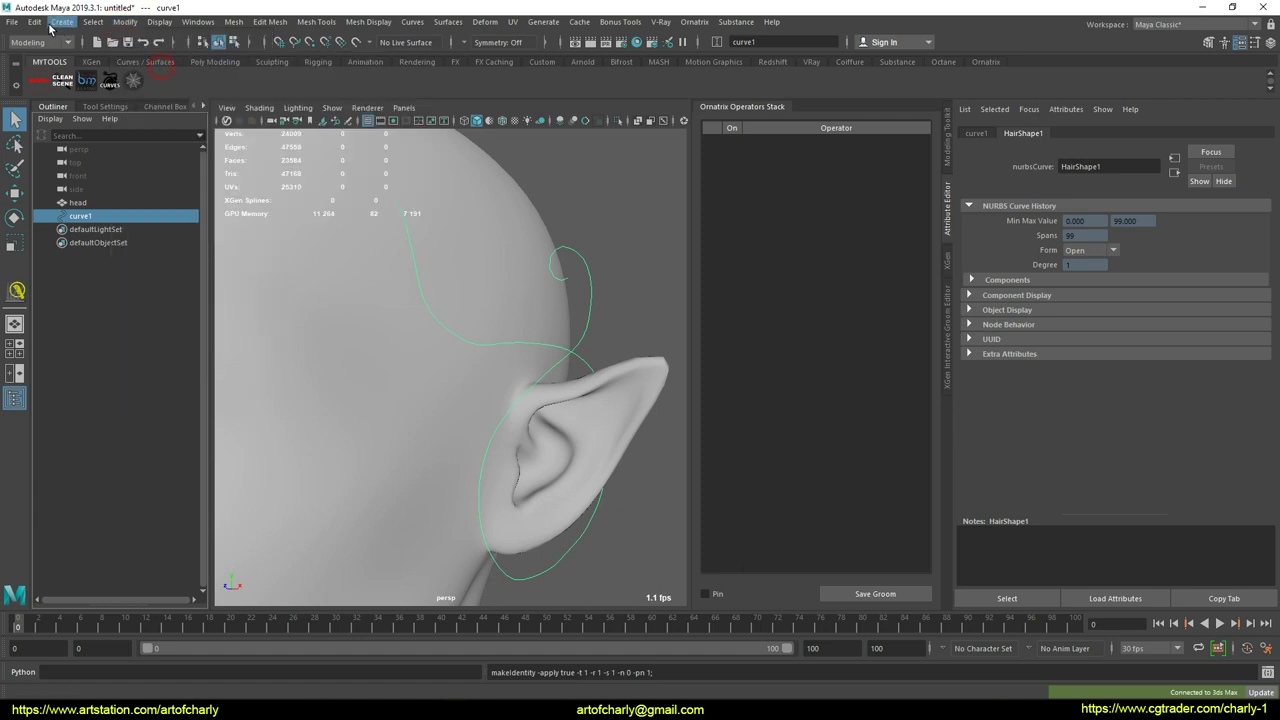
{"action": "left_click", "coordinate": [34, 21]}
{"action": "mouse_move", "coordinate": [119, 179]}
{"action": "left_click", "coordinate": [269, 192]}
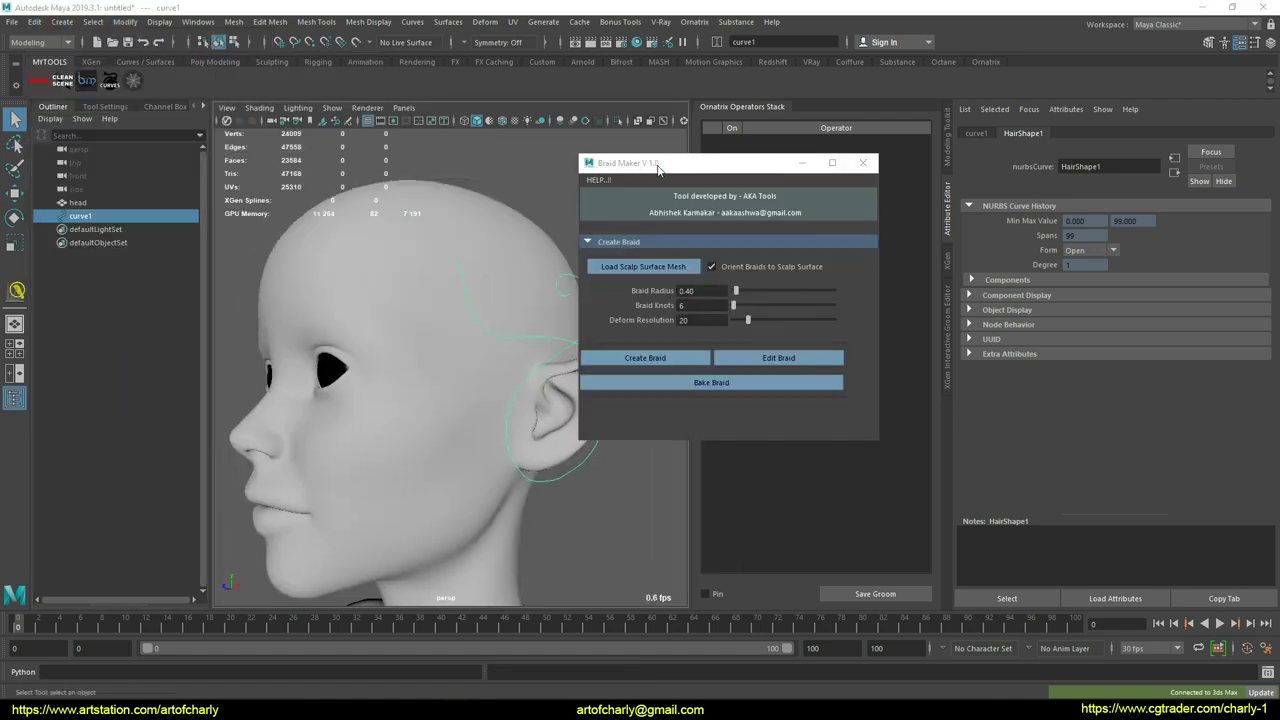
Create a braid along curve1 in Braid Maker with radius 0.40, 6 knots and deform resolution 20.
{"action": "left_click_drag", "start_coordinate": [662, 168], "coordinate": [712, 178]}
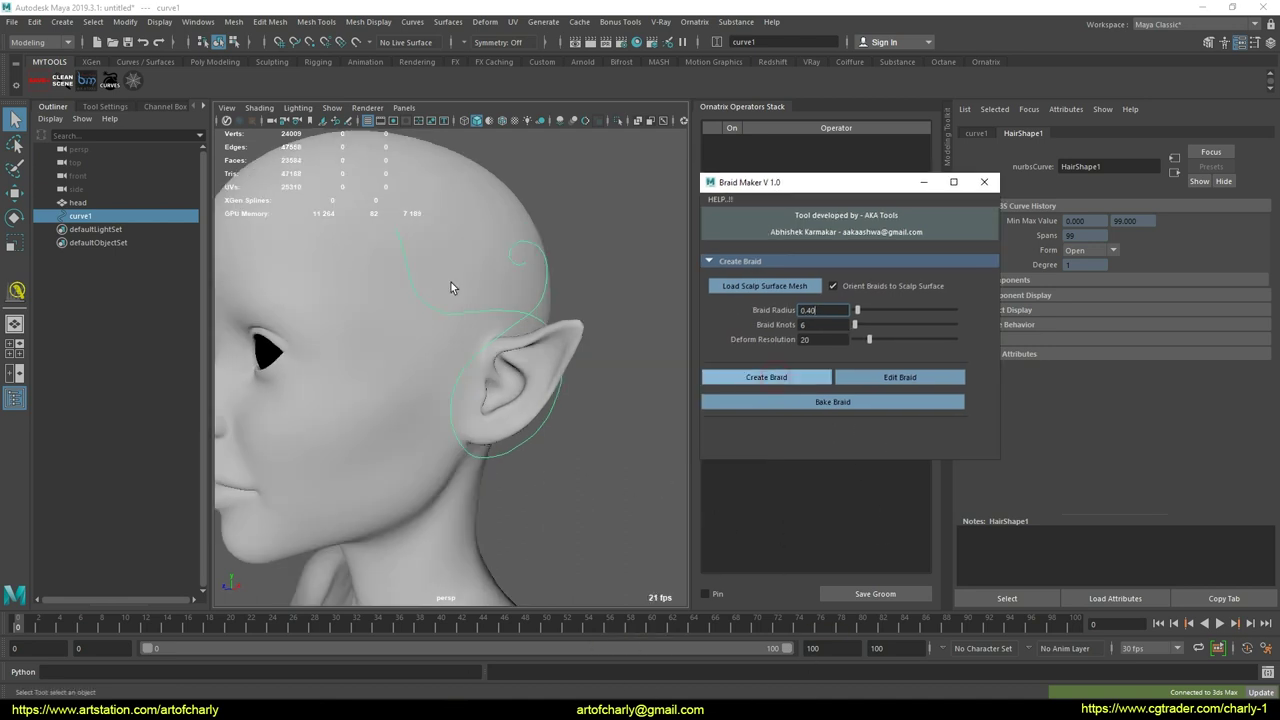
{"action": "mouse_move", "coordinate": [516, 287]}
{"action": "left_mouse_down", "text": "alt"}
{"action": "mouse_move", "coordinate": [423, 289]}
{"action": "mouse_move", "coordinate": [502, 294]}
{"action": "left_mouse_up", "text": "alt"}
{"action": "right_click_drag", "start_coordinate": [498, 300], "coordinate": [534, 357], "text": "alt"}
{"action": "right_click_drag", "start_coordinate": [535, 358], "coordinate": [500, 305], "text": "alt"}
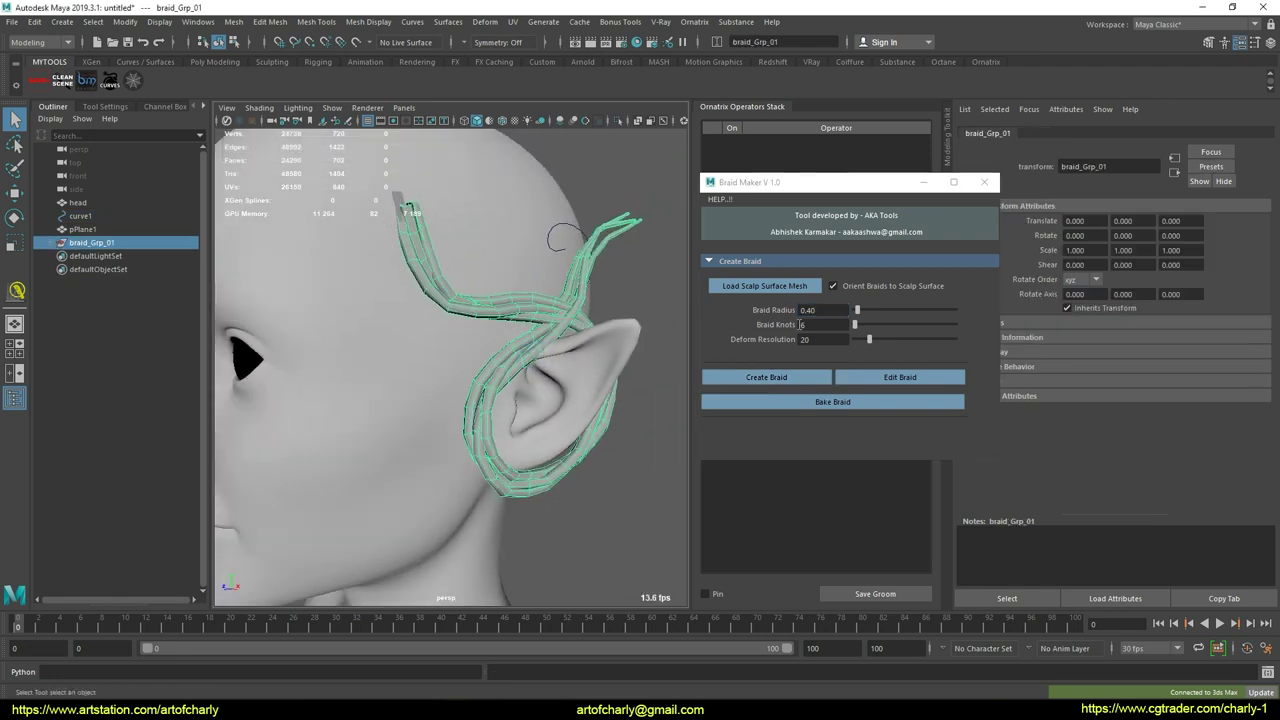
{"action": "middle_click_drag", "start_coordinate": [278, 261], "coordinate": [280, 277], "text": "alt"}
Select pPlane1 and braid_Grp_01 in the Outliner and remove the coarse braid from the scene.
{"action": "left_click", "coordinate": [91, 230]}
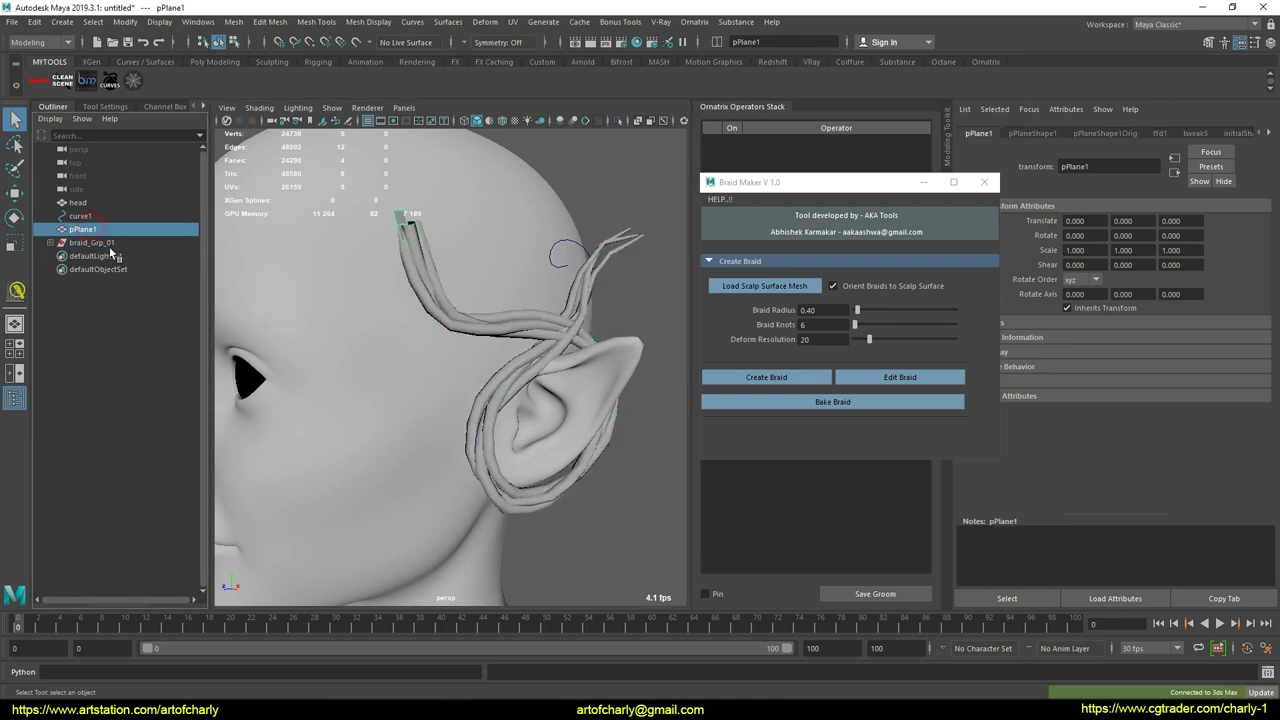
{"action": "left_click", "coordinate": [104, 244]}
{"action": "right_click", "coordinate": [104, 244]}
{"action": "left_click", "coordinate": [93, 243]}
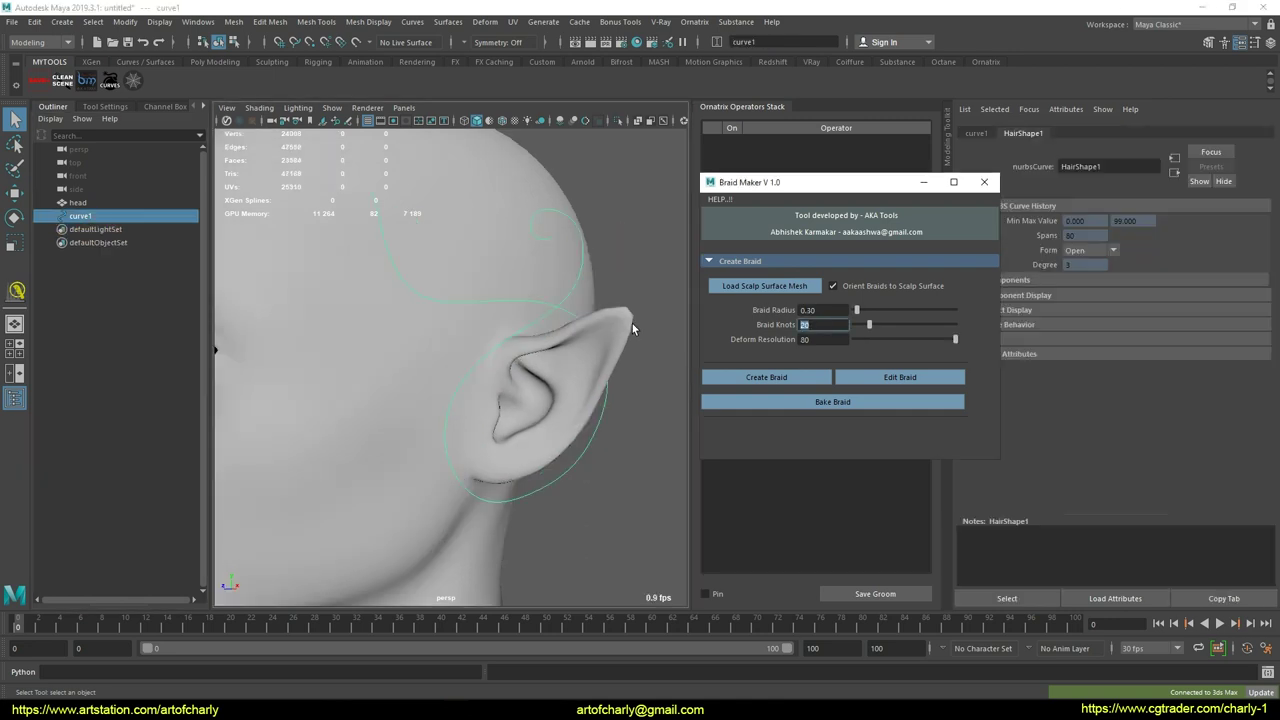
Create a denser braid along curve1 with radius 0.30, 40 knots and deform resolution 80, and inspect it around the ear.
{"action": "left_click", "coordinate": [710, 377]}
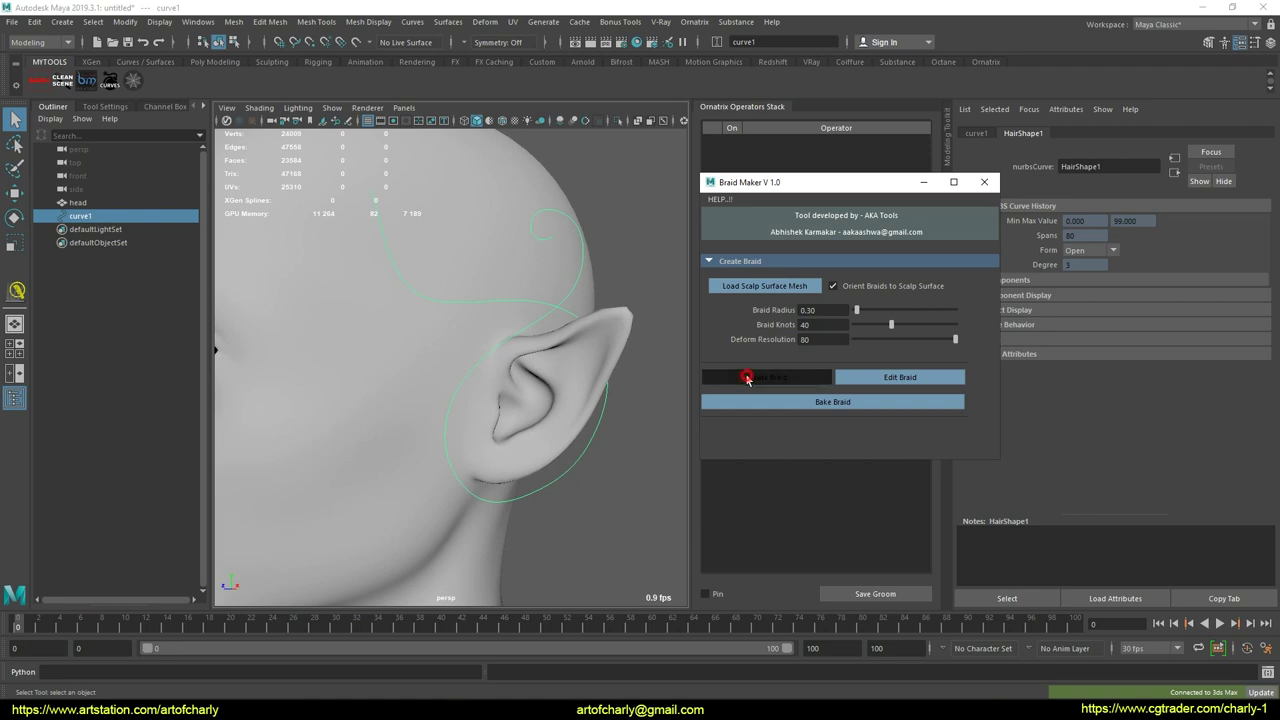
{"action": "left_click", "coordinate": [643, 242]}
{"action": "right_click_drag", "start_coordinate": [587, 283], "coordinate": [553, 278], "text": "alt"}
{"action": "left_click_drag", "start_coordinate": [551, 277], "coordinate": [524, 280], "text": "alt"}
{"action": "right_click_drag", "start_coordinate": [526, 280], "coordinate": [518, 347], "text": "alt"}
{"action": "left_click_drag", "start_coordinate": [477, 344], "coordinate": [408, 331], "text": "alt"}
{"action": "left_click", "coordinate": [607, 368]}
{"action": "right_click", "coordinate": [522, 293]}
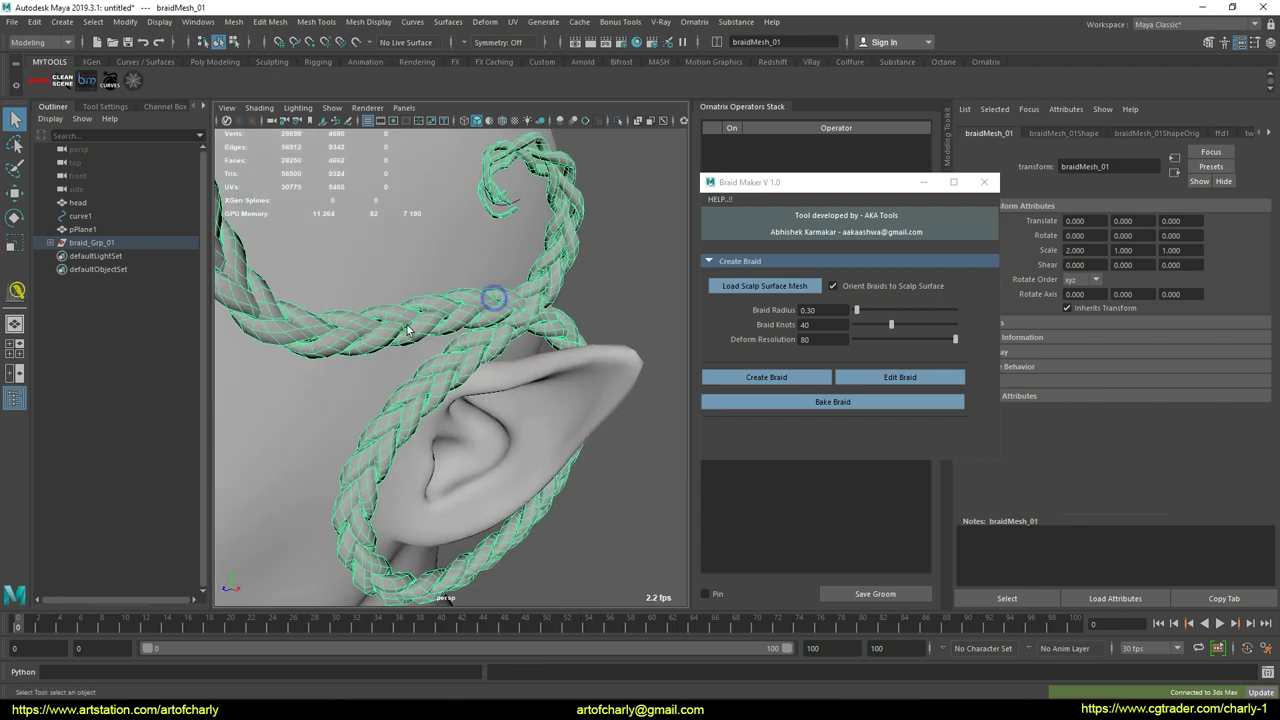
Expand braid_Grp_01 with its braid_Mesh_Curves and braidCUs_Grp_01 subgroups in the Outliner and examine the braid mesh and strand curves.
{"action": "left_click", "coordinate": [51, 243]}
{"action": "left_click", "coordinate": [111, 267]}
{"action": "left_click", "coordinate": [56, 270]}
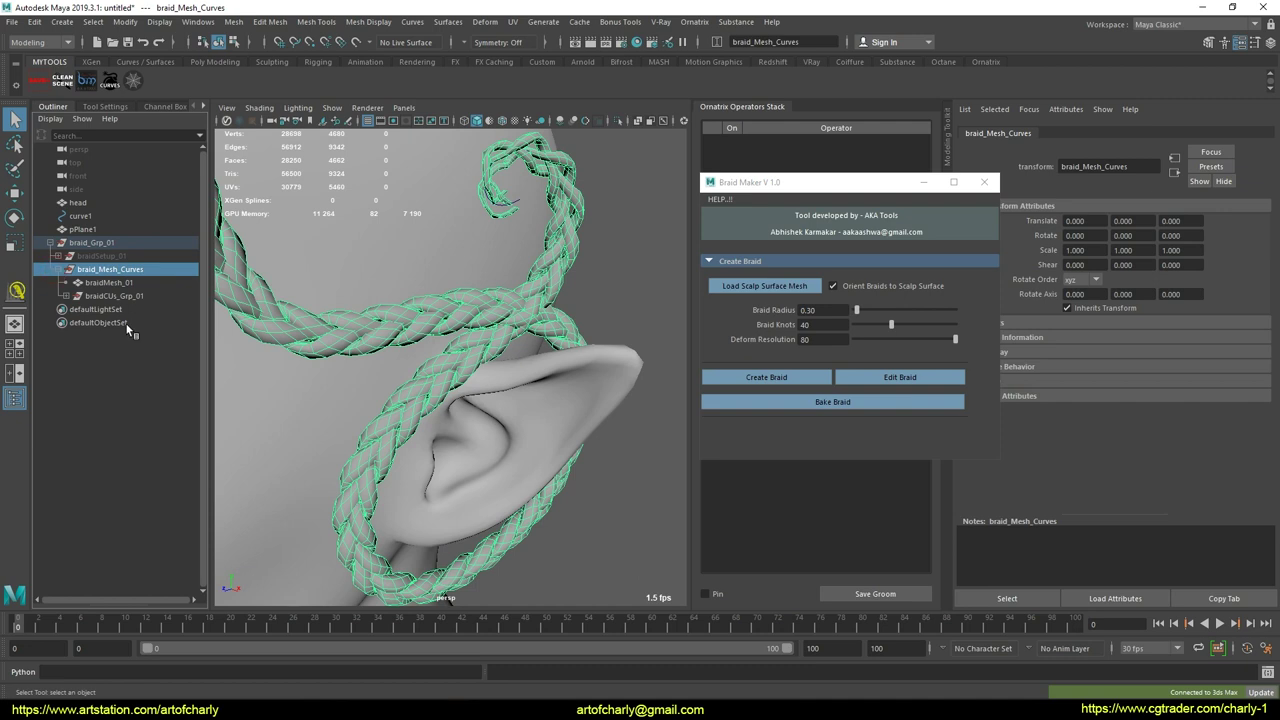
{"action": "left_click", "coordinate": [112, 296]}
{"action": "left_click", "coordinate": [65, 296]}
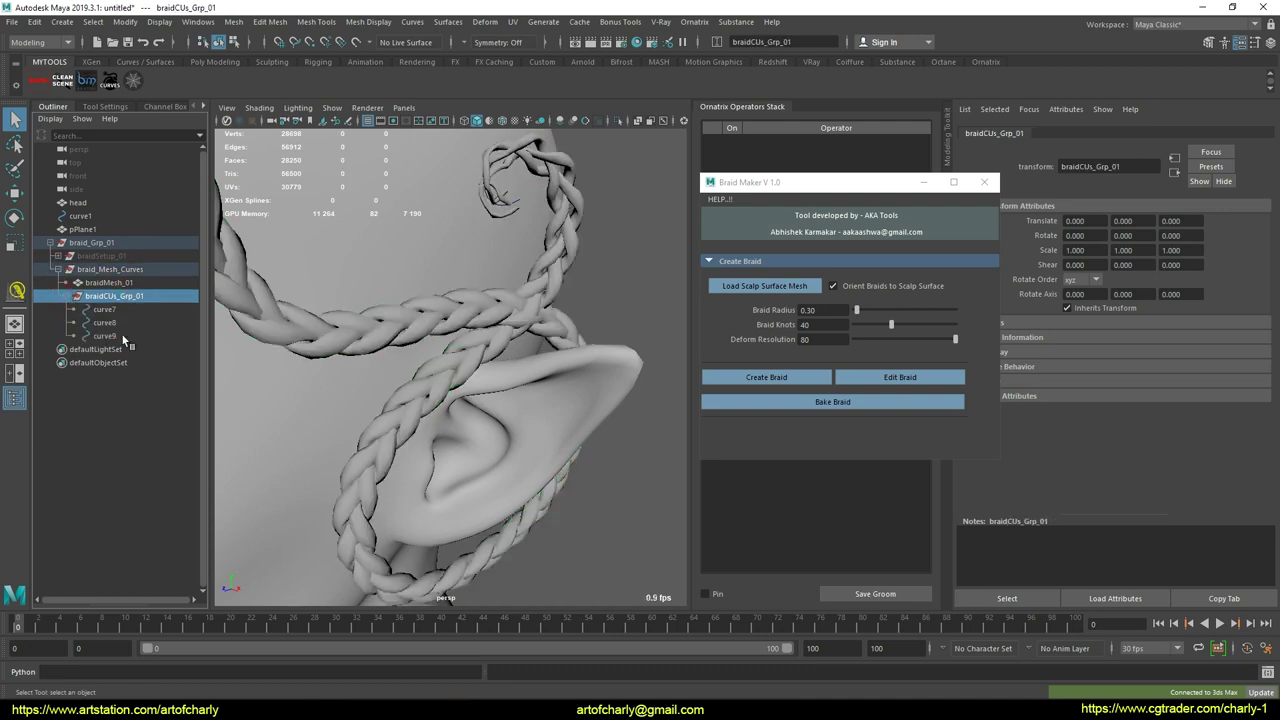
{"action": "left_click", "coordinate": [113, 323]}
{"action": "left_click", "coordinate": [112, 296]}
Display the control vertices of curve1 and move the one at the curled end to reshape the braid tip.
{"action": "left_click", "coordinate": [81, 218]}
{"action": "left_click_drag", "start_coordinate": [434, 291], "coordinate": [467, 271], "text": "alt"}
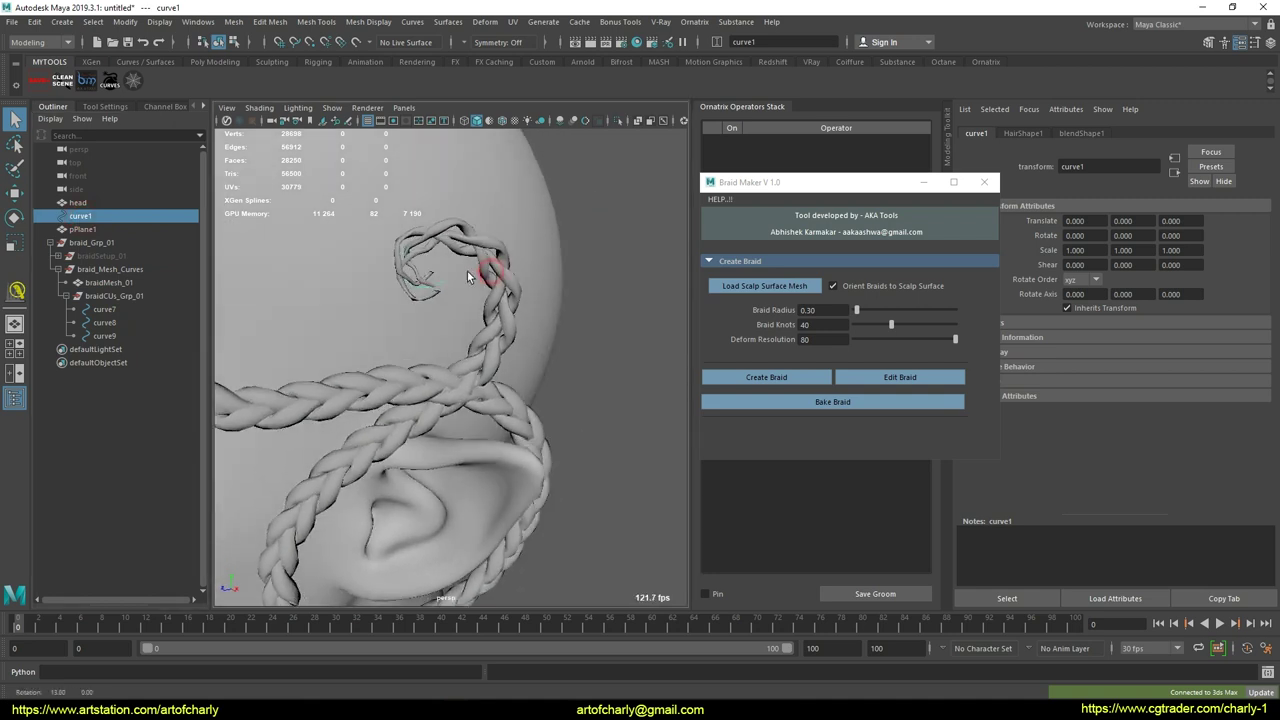
{"action": "scroll", "coordinate": [460, 264], "scroll_direction": "up", "scroll_amount": 5}
{"action": "middle_click_drag", "start_coordinate": [454, 258], "coordinate": [440, 270], "text": "alt"}
{"action": "right_click", "coordinate": [455, 336]}
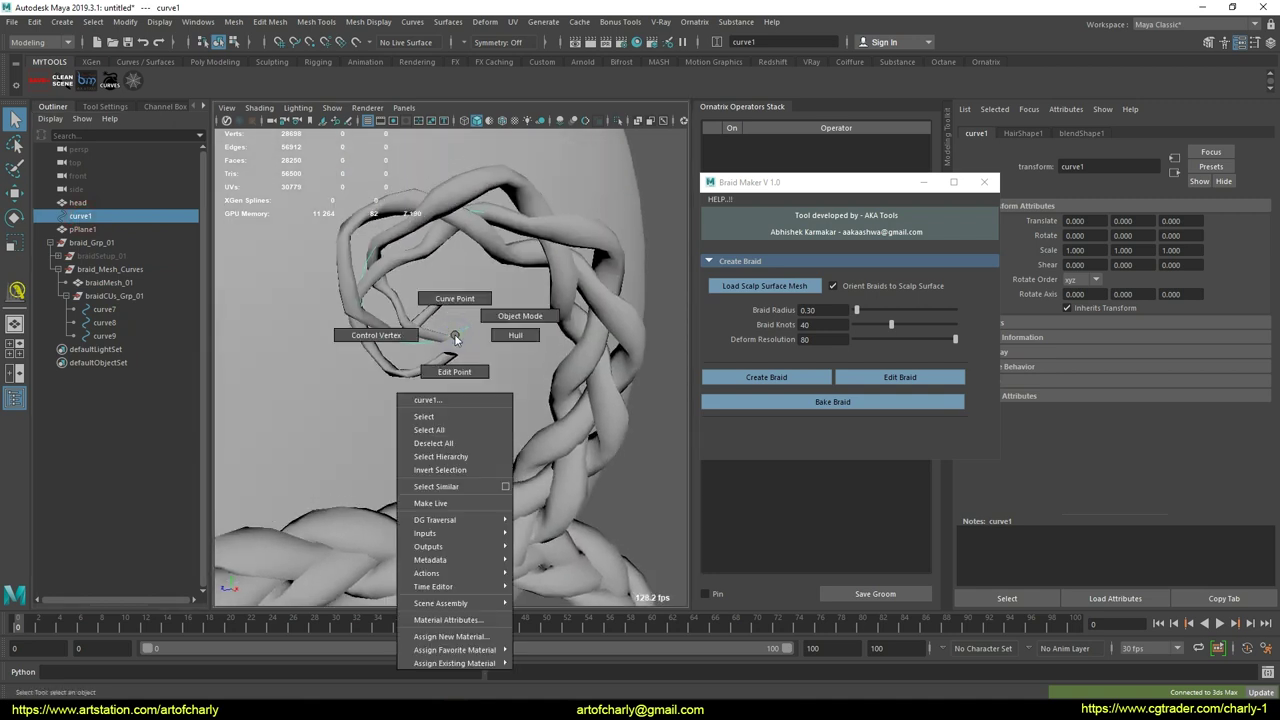
{"action": "left_click", "coordinate": [376, 335]}
{"action": "left_click", "coordinate": [455, 333]}
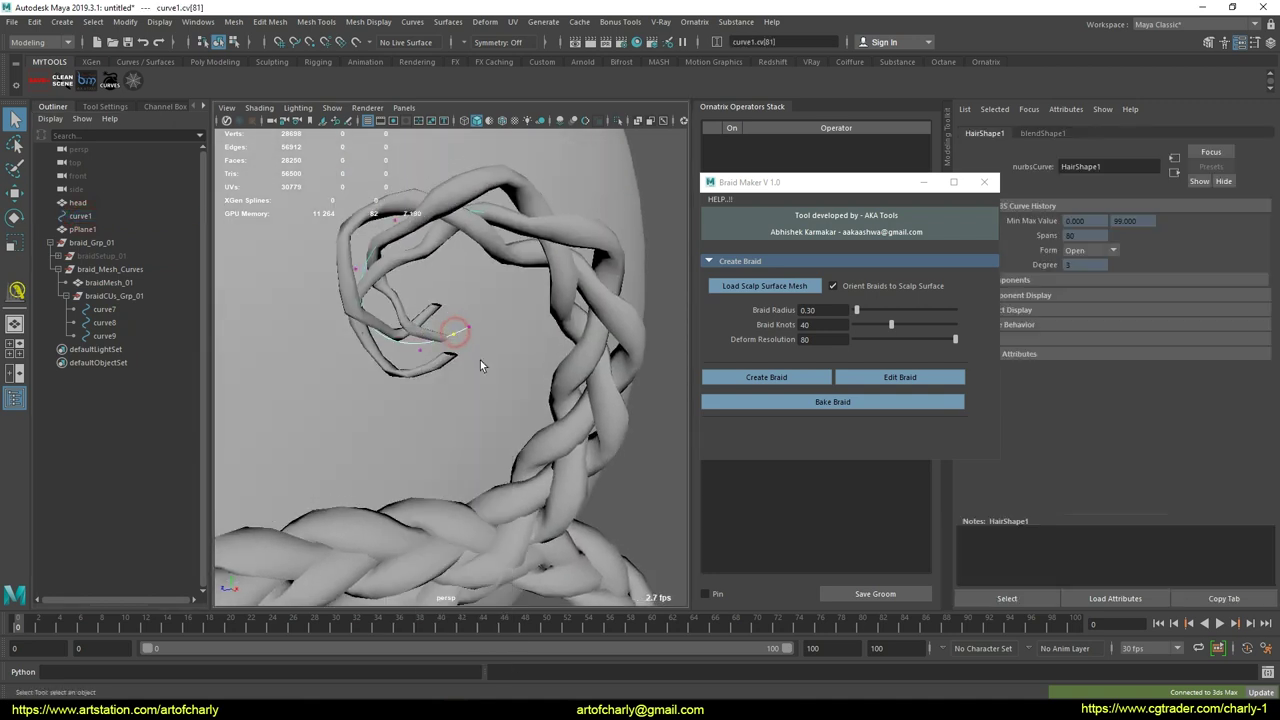
{"action": "key", "text": "w"}
{"action": "mouse_move", "coordinate": [477, 351]}
{"action": "left_mouse_down"}
{"action": "mouse_move", "coordinate": [508, 366]}
{"action": "mouse_move", "coordinate": [494, 357]}
{"action": "left_mouse_up"}
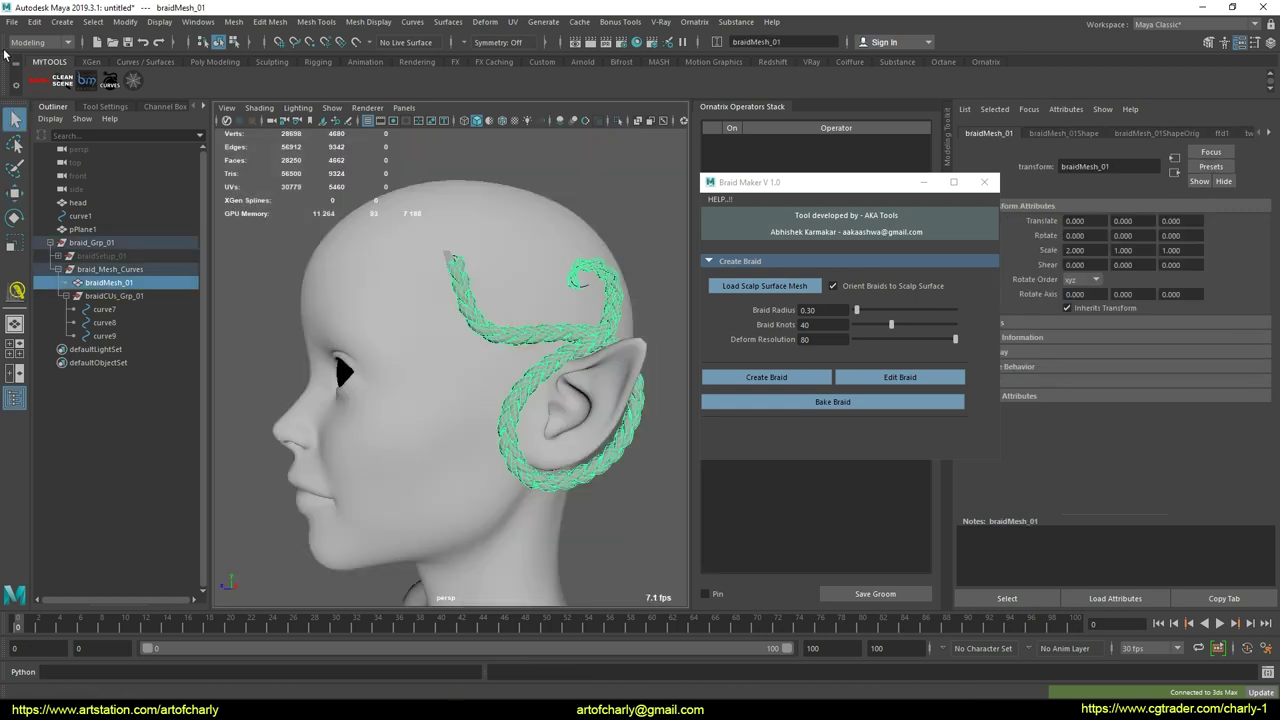
Switch to 3ds Max and examine the braid meshes on the head in the vray.max scene.
{"action": "left_click", "coordinate": [11, 21]}
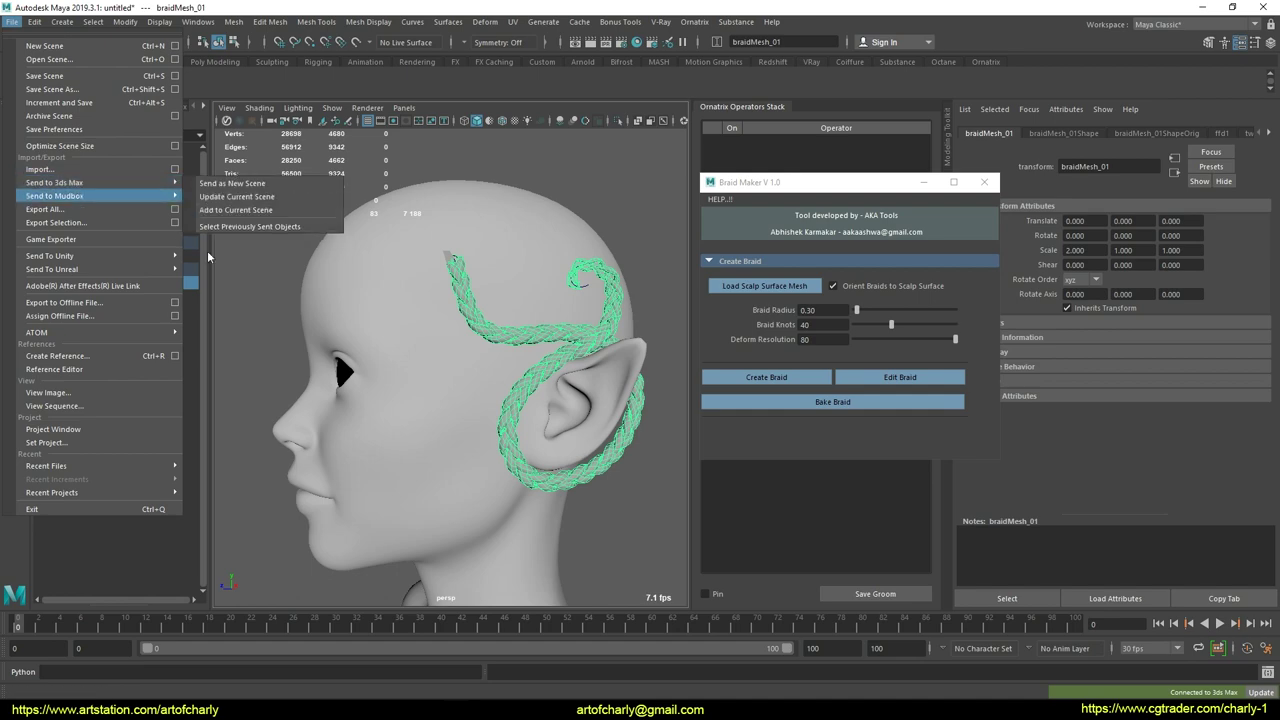
{"action": "left_click", "coordinate": [627, 534]}
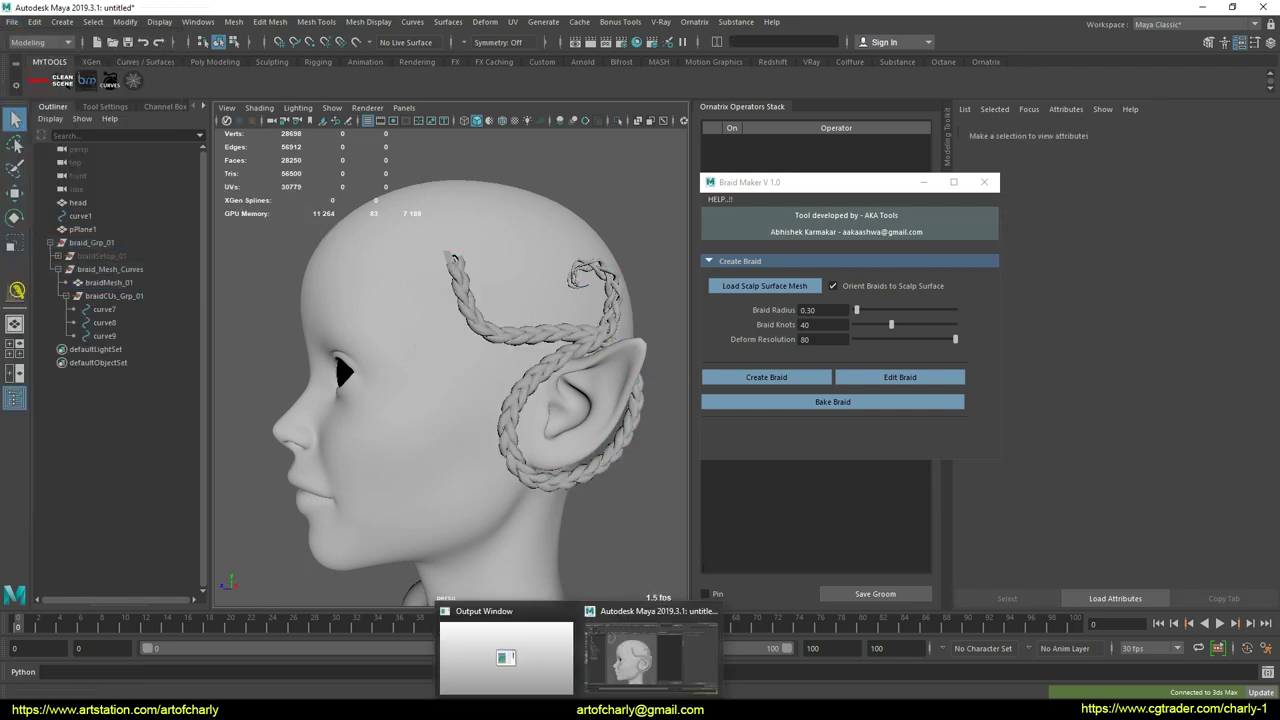
{"action": "left_click", "coordinate": [519, 709]}
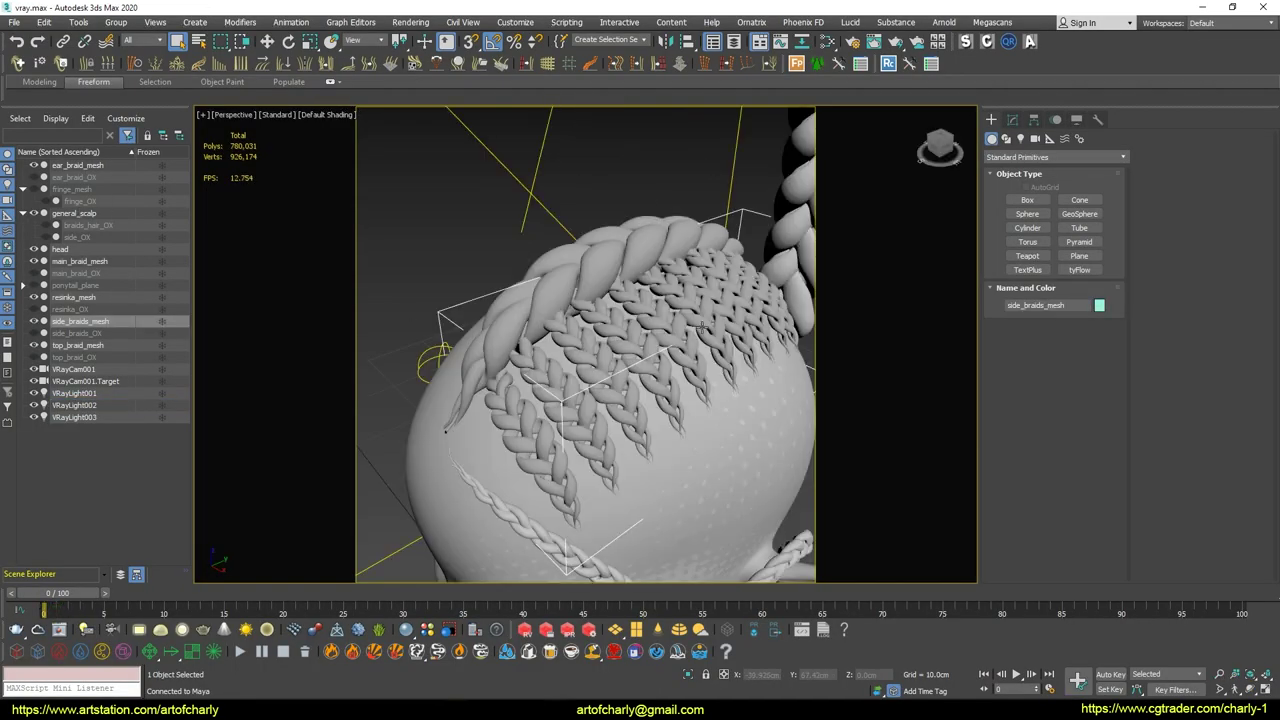
{"action": "middle_click_drag", "start_coordinate": [594, 320], "coordinate": [550, 330], "text": "alt"}
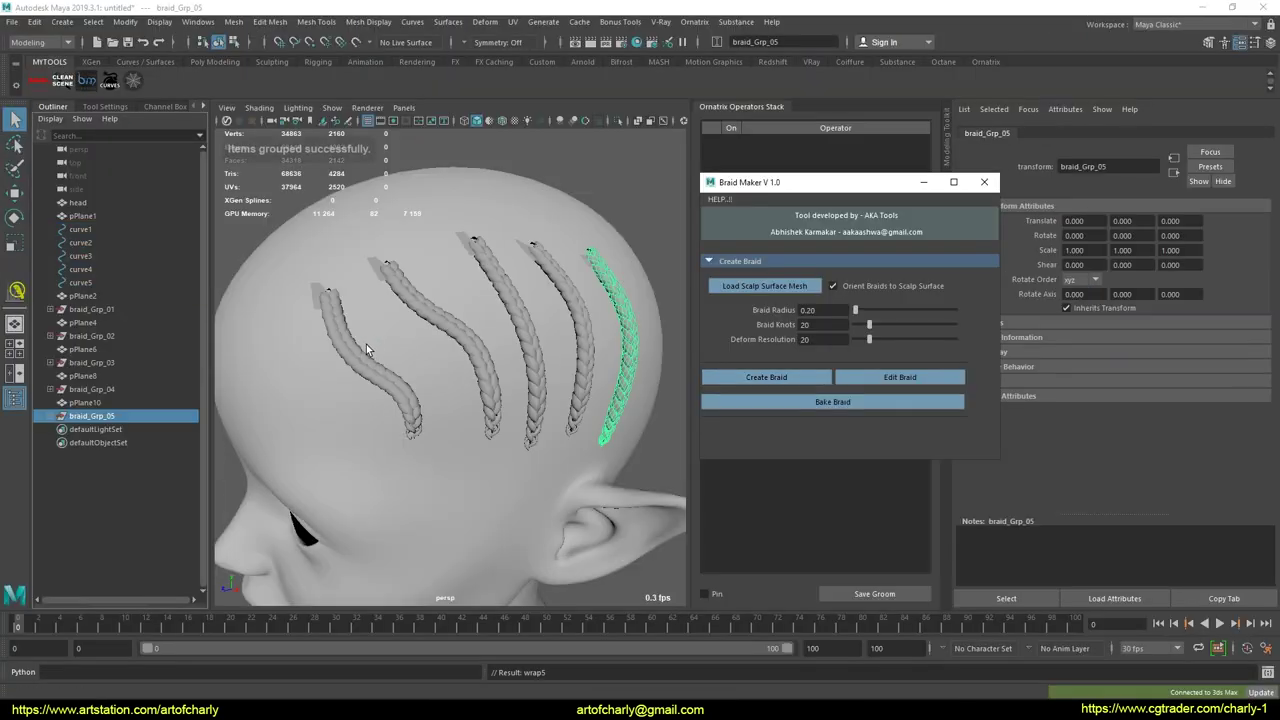
In Maya, select the mesh of braid_Grp_05 nearest the ear and open it in the Braid Editor, placed beside the viewport.
{"action": "mouse_move", "coordinate": [457, 343]}
{"action": "right_mouse_down", "text": "alt"}
{"action": "mouse_move", "coordinate": [440, 350]}
{"action": "mouse_move", "coordinate": [448, 360]}
{"action": "right_mouse_up", "text": "alt"}
{"action": "left_click_drag", "start_coordinate": [486, 389], "coordinate": [446, 380], "text": "alt"}
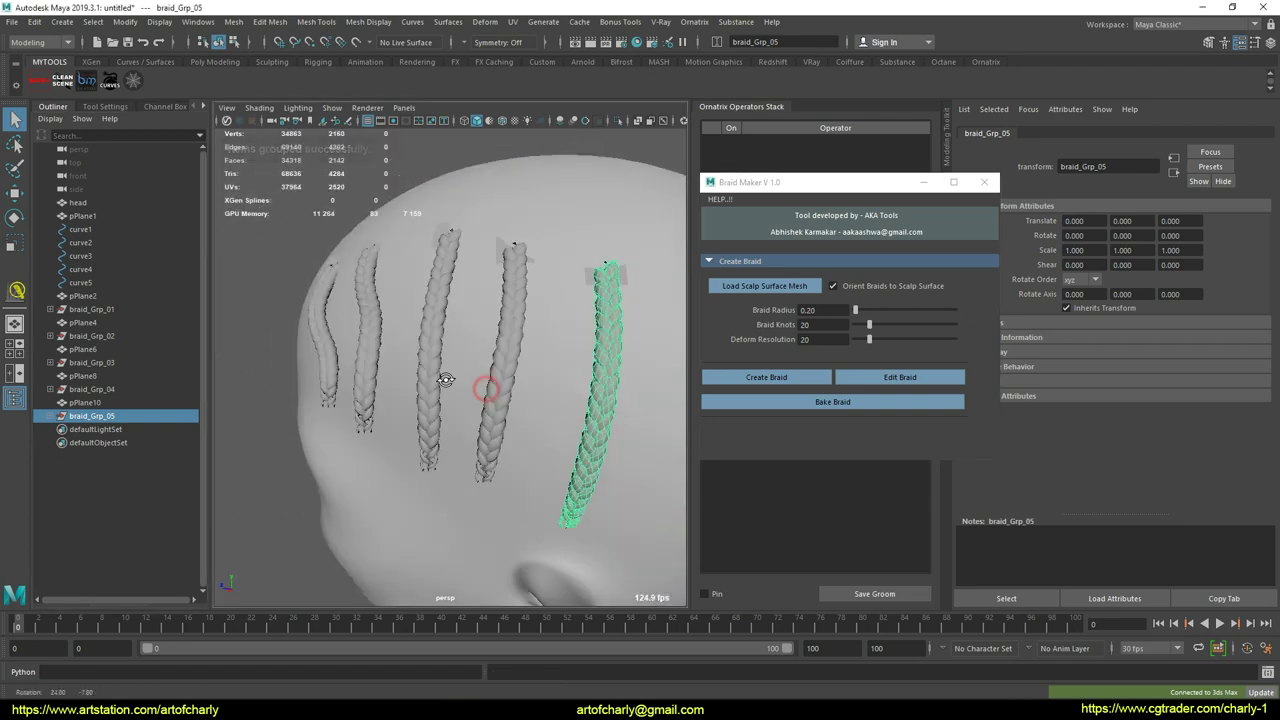
{"action": "left_click", "coordinate": [506, 390]}
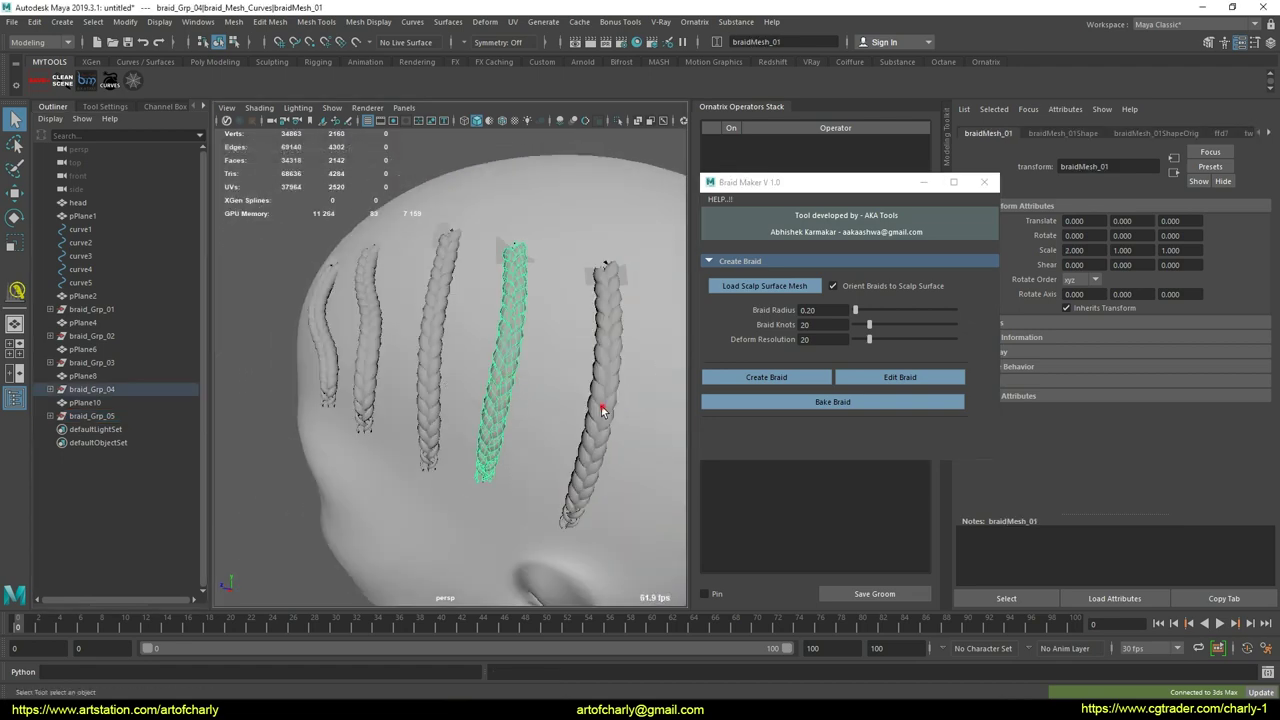
{"action": "left_click", "coordinate": [603, 410]}
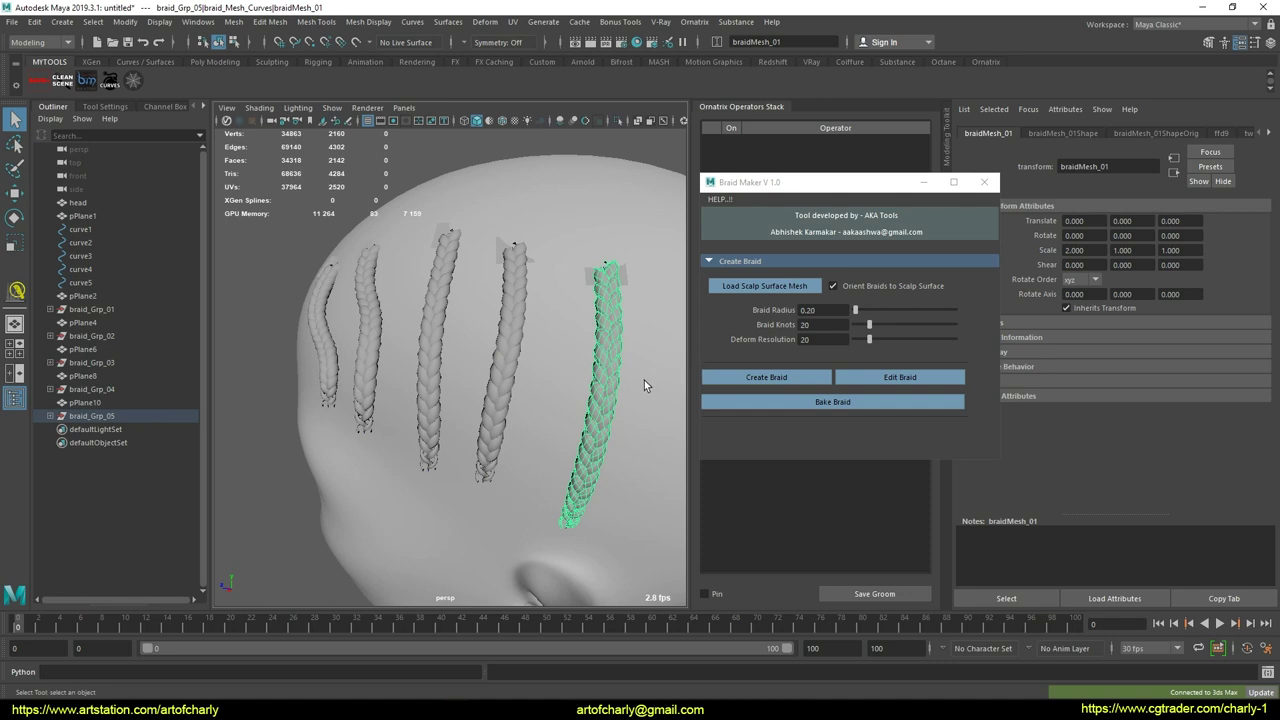
{"action": "left_click", "coordinate": [900, 380]}
{"action": "left_click_drag", "start_coordinate": [785, 193], "coordinate": [968, 187]}
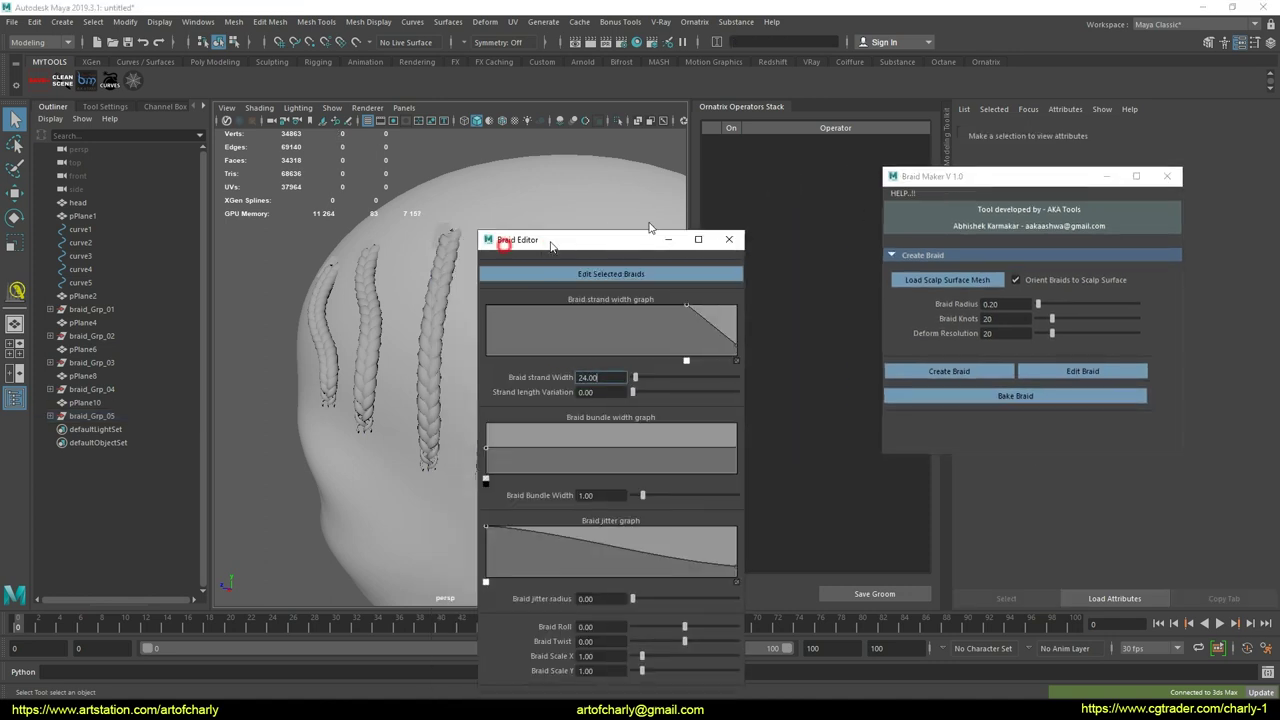
{"action": "left_click_drag", "start_coordinate": [495, 246], "coordinate": [760, 186]}
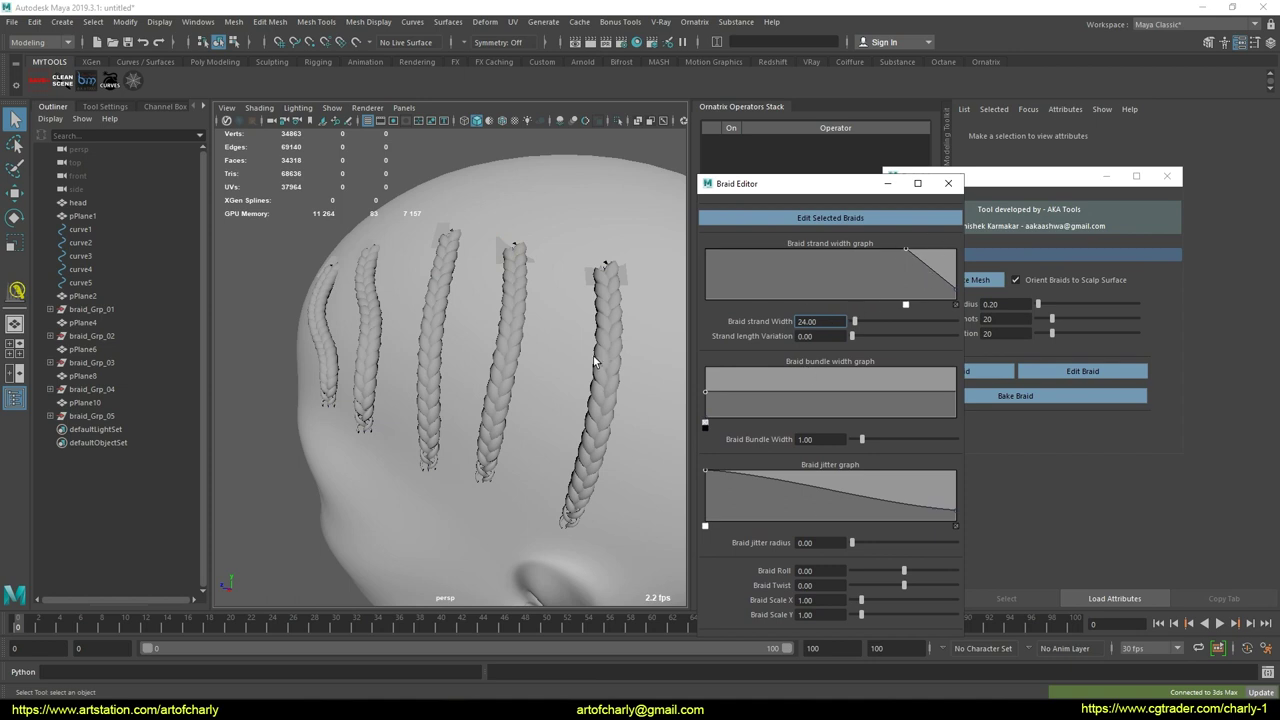
{"action": "middle_click_drag", "start_coordinate": [588, 342], "coordinate": [563, 345], "text": "alt"}
{"action": "scroll", "coordinate": [563, 345], "scroll_direction": "up", "scroll_amount": 3}
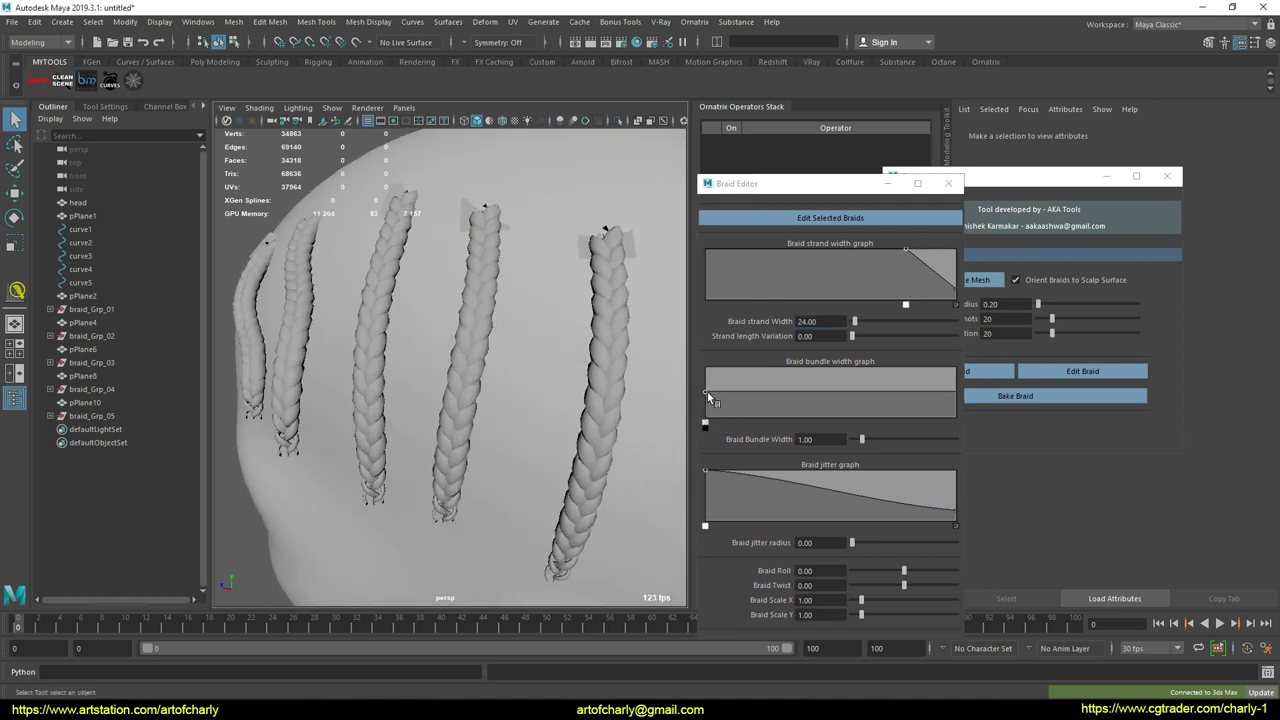
Shape the braid bundle width graph to taper at both ends and reduce the braid strand width to about 21.62.
{"action": "mouse_move", "coordinate": [706, 392]}
{"action": "left_mouse_down"}
{"action": "mouse_move", "coordinate": [705, 376]}
{"action": "mouse_move", "coordinate": [710, 400]}
{"action": "mouse_move", "coordinate": [706, 377]}
{"action": "mouse_move", "coordinate": [725, 375]}
{"action": "left_mouse_up"}
{"action": "mouse_move", "coordinate": [707, 420]}
{"action": "left_mouse_down"}
{"action": "mouse_move", "coordinate": [705, 391]}
{"action": "mouse_move", "coordinate": [697, 410]}
{"action": "left_mouse_up"}
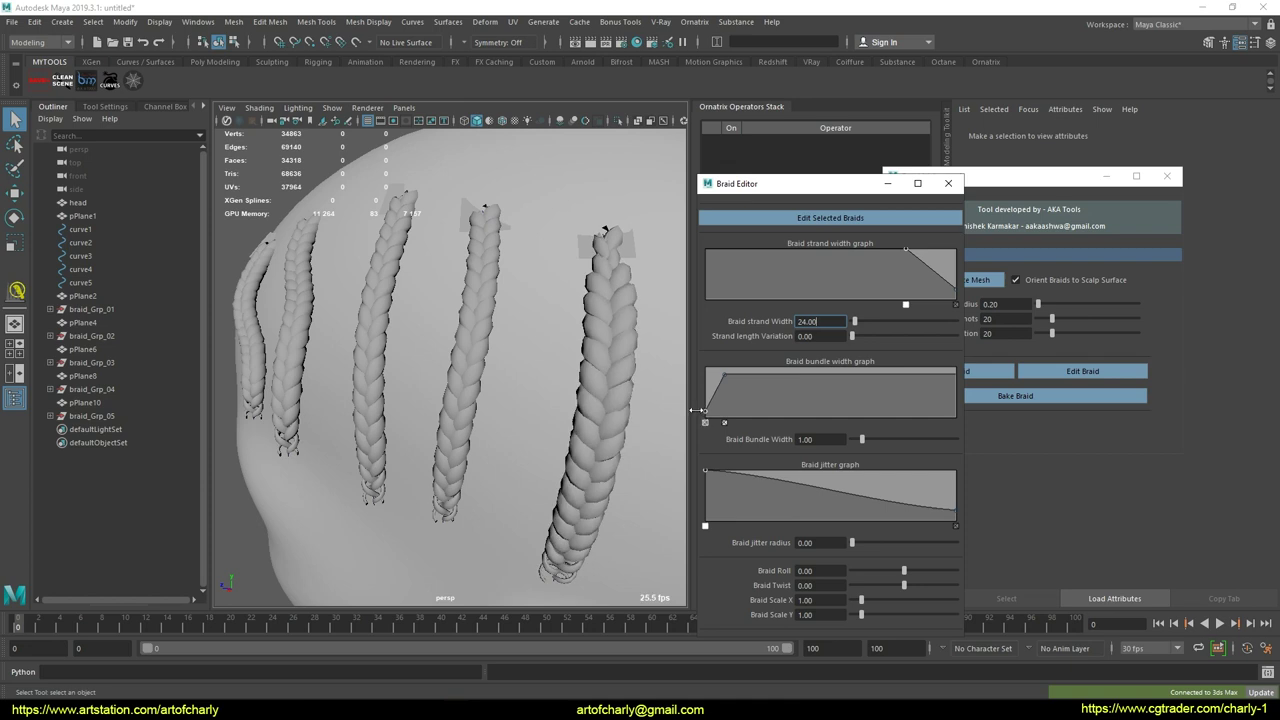
{"action": "left_click_drag", "start_coordinate": [944, 386], "coordinate": [907, 386]}
{"action": "left_click_drag", "start_coordinate": [854, 321], "coordinate": [855, 323]}
{"action": "mouse_move", "coordinate": [577, 371]}
{"action": "left_mouse_down", "text": "alt"}
{"action": "mouse_move", "coordinate": [578, 341]}
{"action": "mouse_move", "coordinate": [600, 368]}
{"action": "left_mouse_up", "text": "alt"}
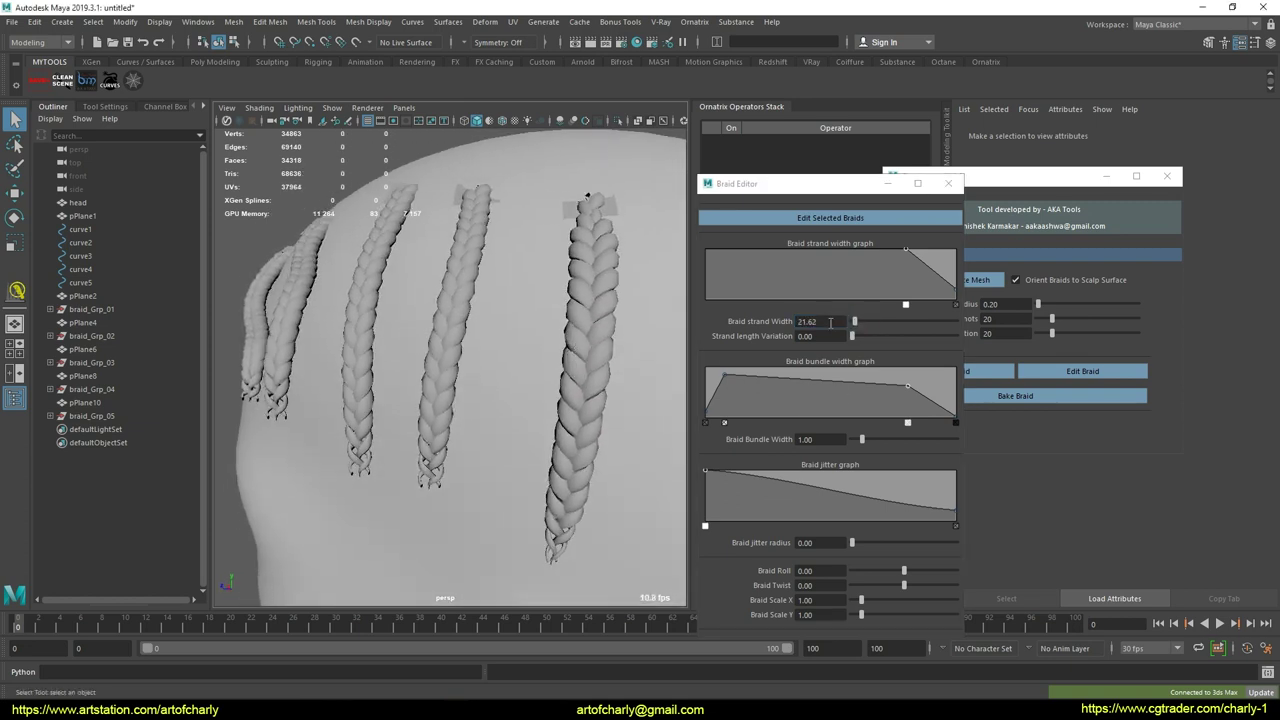
Reshape the braid bundle width graph of braid_Grp_05 to peak past the middle and narrow at both ends, and copy the graph.
{"action": "left_click_drag", "start_coordinate": [844, 402], "coordinate": [874, 365]}
{"action": "left_click_drag", "start_coordinate": [731, 372], "coordinate": [724, 403]}
{"action": "left_click_drag", "start_coordinate": [508, 400], "coordinate": [577, 387], "text": "alt"}
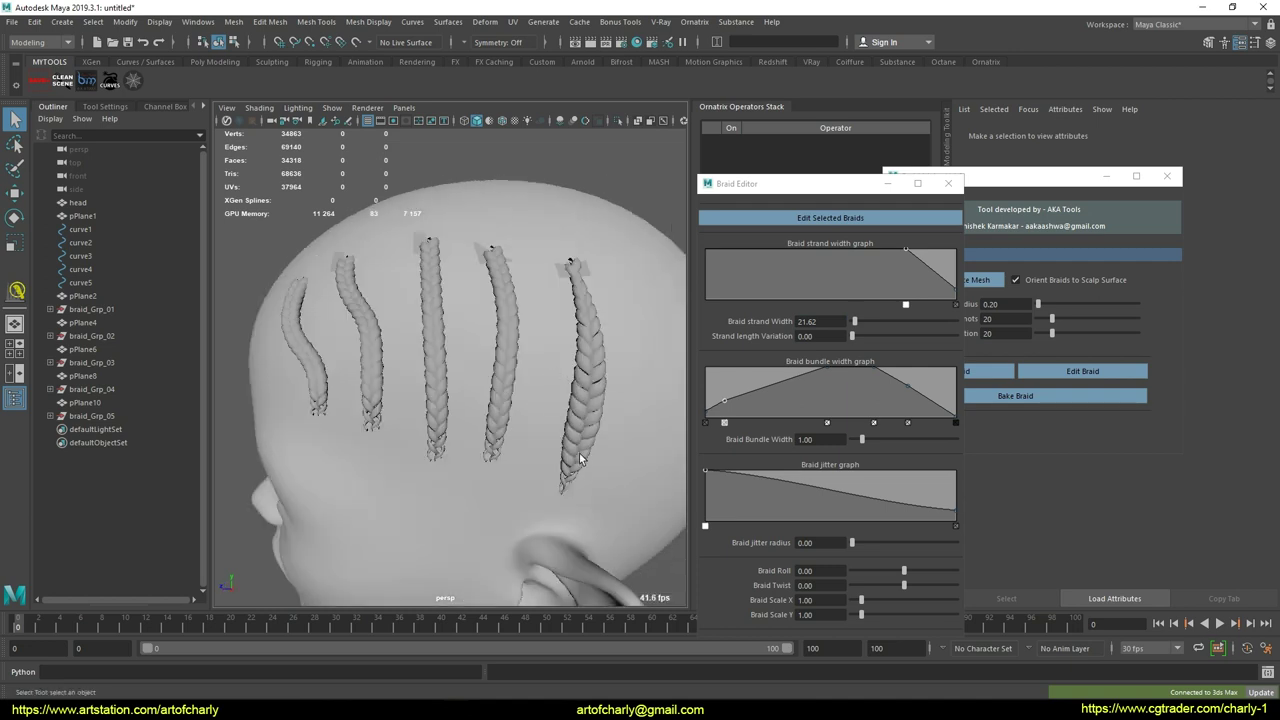
{"action": "right_click", "coordinate": [828, 380]}
{"action": "left_click", "coordinate": [912, 411]}
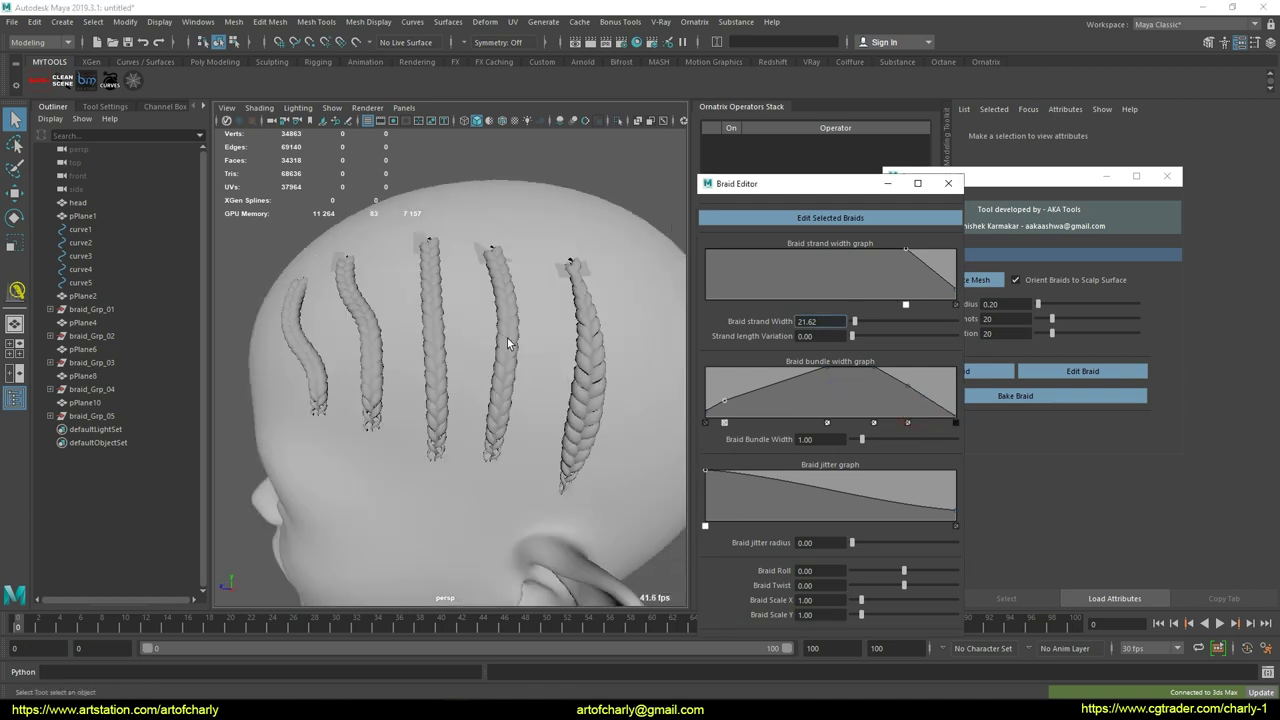
{"action": "left_click", "coordinate": [949, 184]}
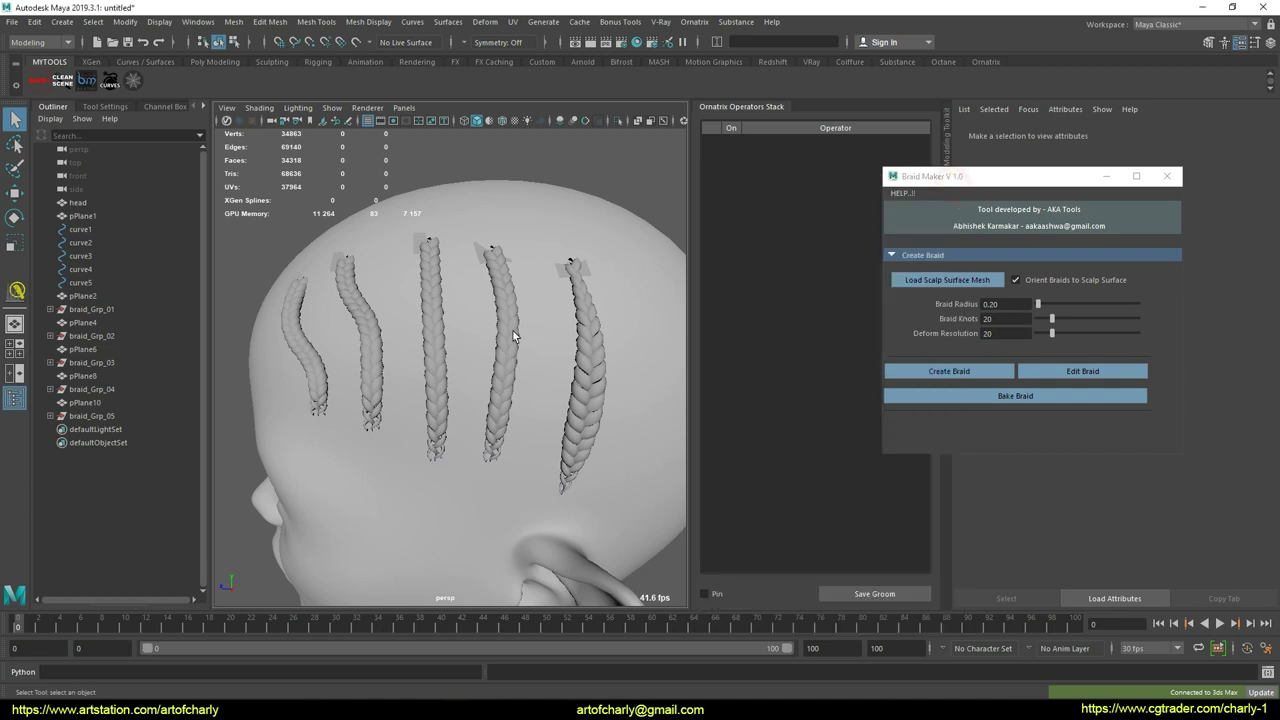
Open the braid_Grp_04 mesh in the Braid Editor and paste the copied graph into its bundle width and strand width graphs.
{"action": "left_click", "coordinate": [513, 338]}
{"action": "left_click", "coordinate": [1082, 373]}
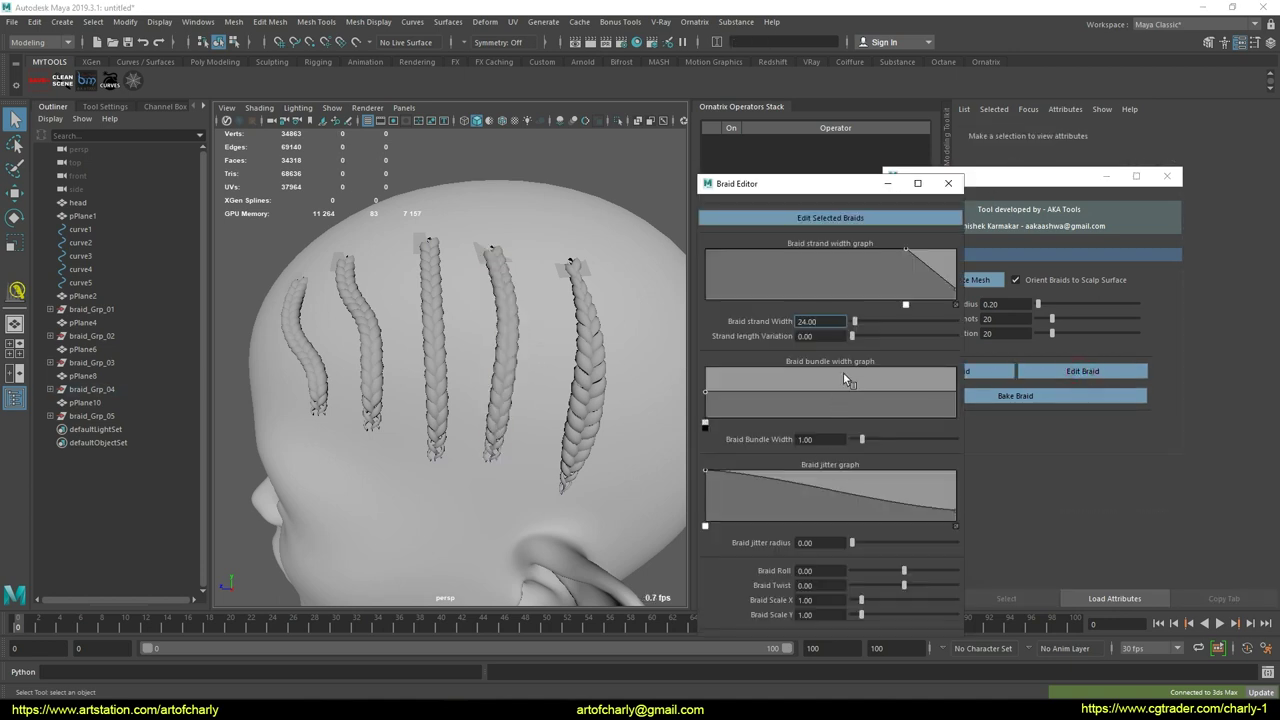
{"action": "right_click", "coordinate": [845, 380]}
{"action": "left_click", "coordinate": [909, 409]}
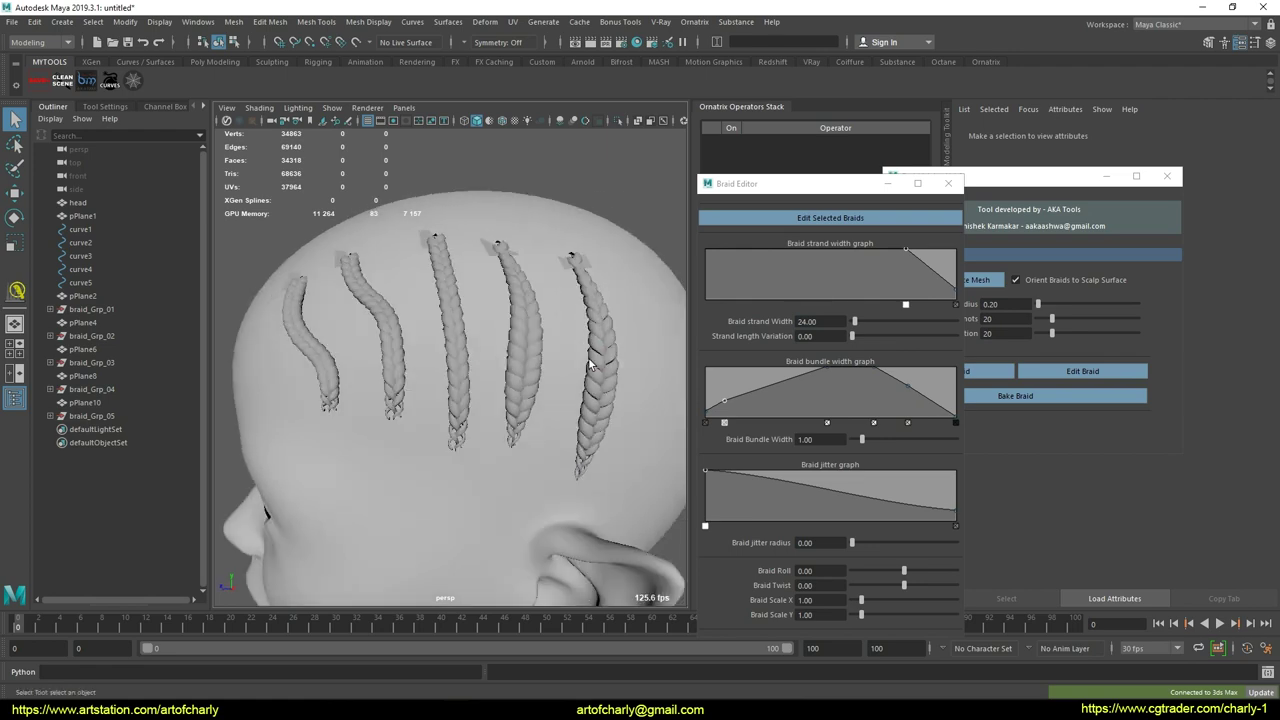
{"action": "scroll", "coordinate": [590, 366], "scroll_direction": "up", "scroll_amount": 3}
{"action": "right_click", "coordinate": [850, 279]}
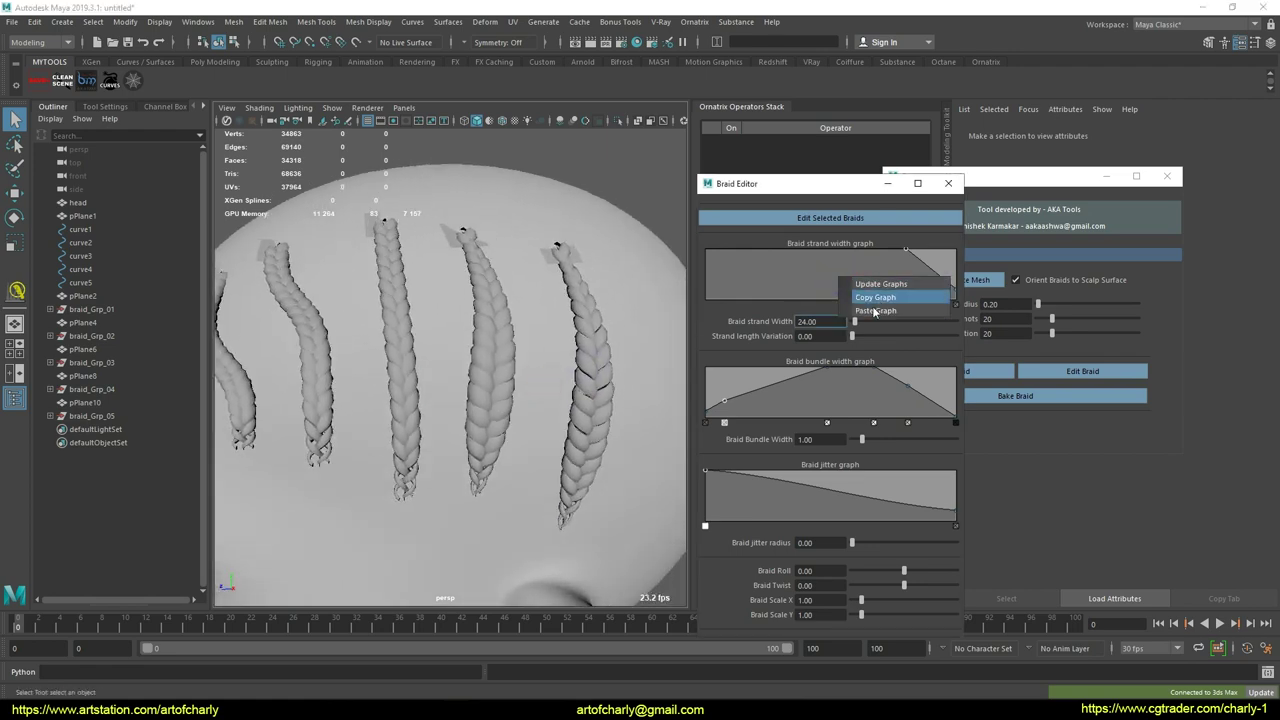
{"action": "left_click", "coordinate": [875, 311]}
{"action": "left_click_drag", "start_coordinate": [513, 345], "coordinate": [590, 338], "text": "alt"}
{"action": "left_click", "coordinate": [948, 183]}
Open the middle braid of braid_Grp_03 in the Braid Editor and paste the copied graph into both its strand width and bundle width graphs.
{"action": "left_click", "coordinate": [412, 383]}
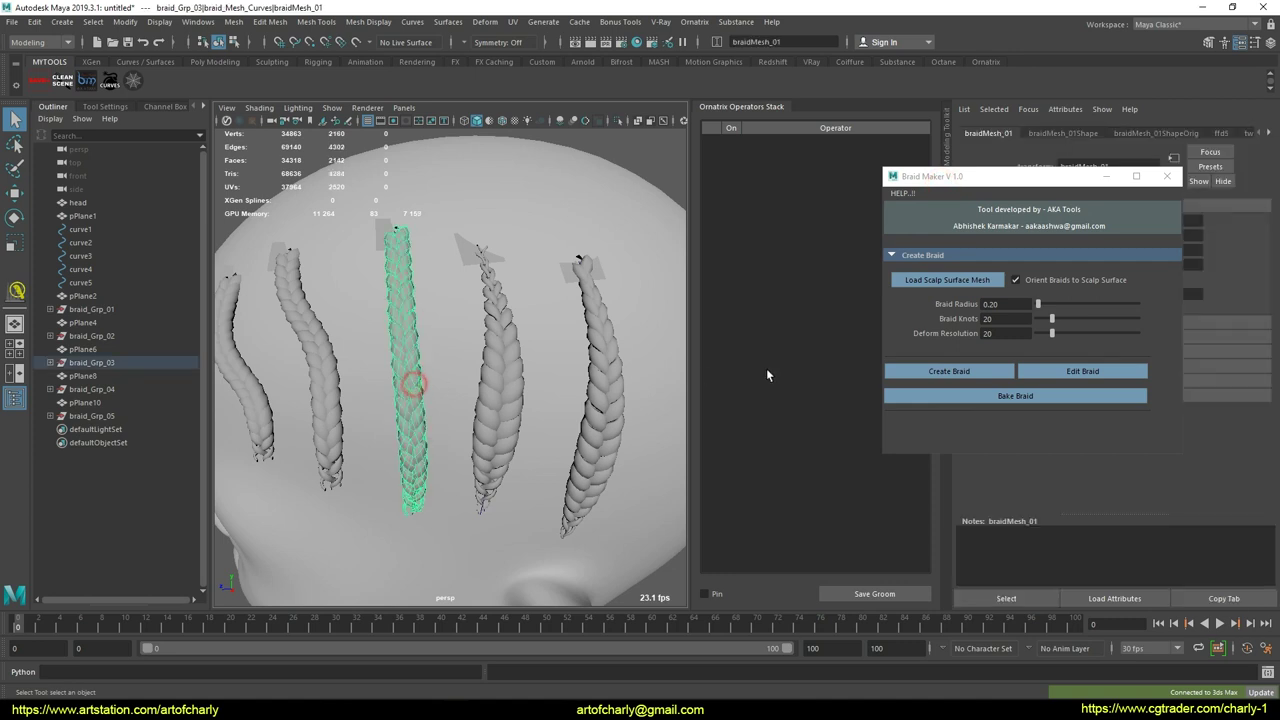
{"action": "left_click", "coordinate": [1030, 371]}
{"action": "right_click", "coordinate": [805, 265]}
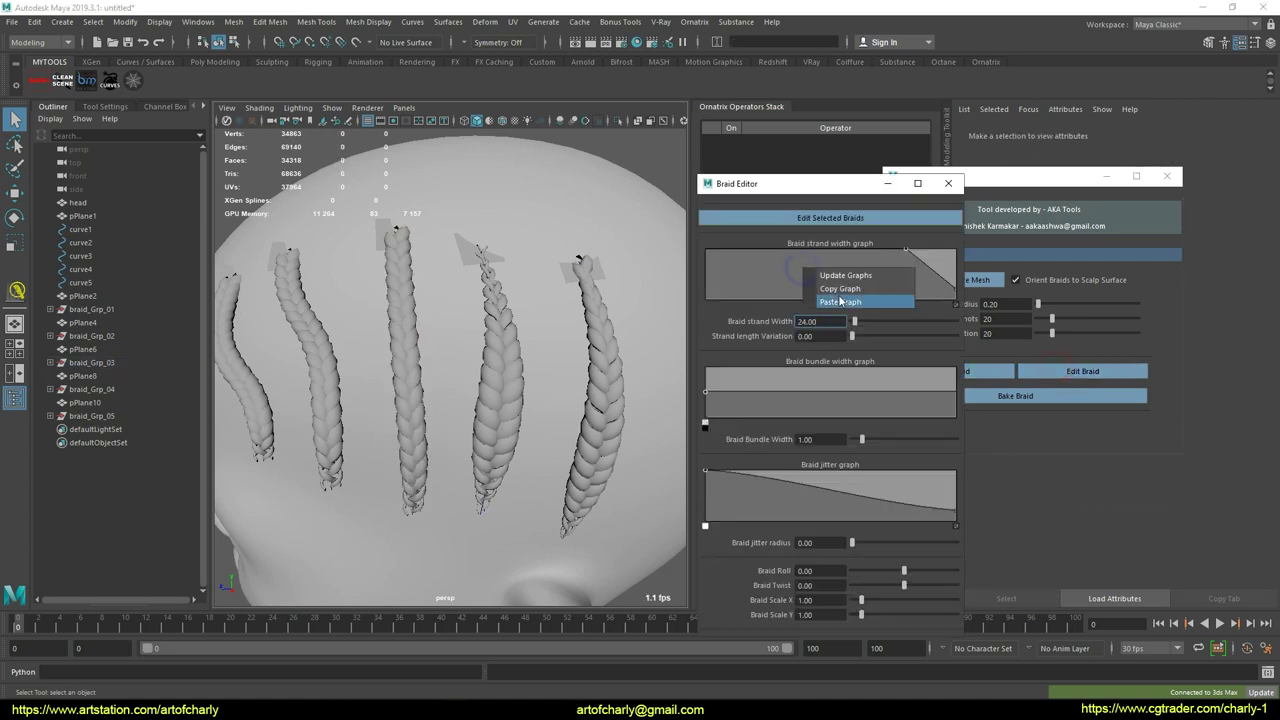
{"action": "left_click", "coordinate": [834, 296]}
{"action": "right_click", "coordinate": [826, 374]}
{"action": "left_click", "coordinate": [860, 408]}
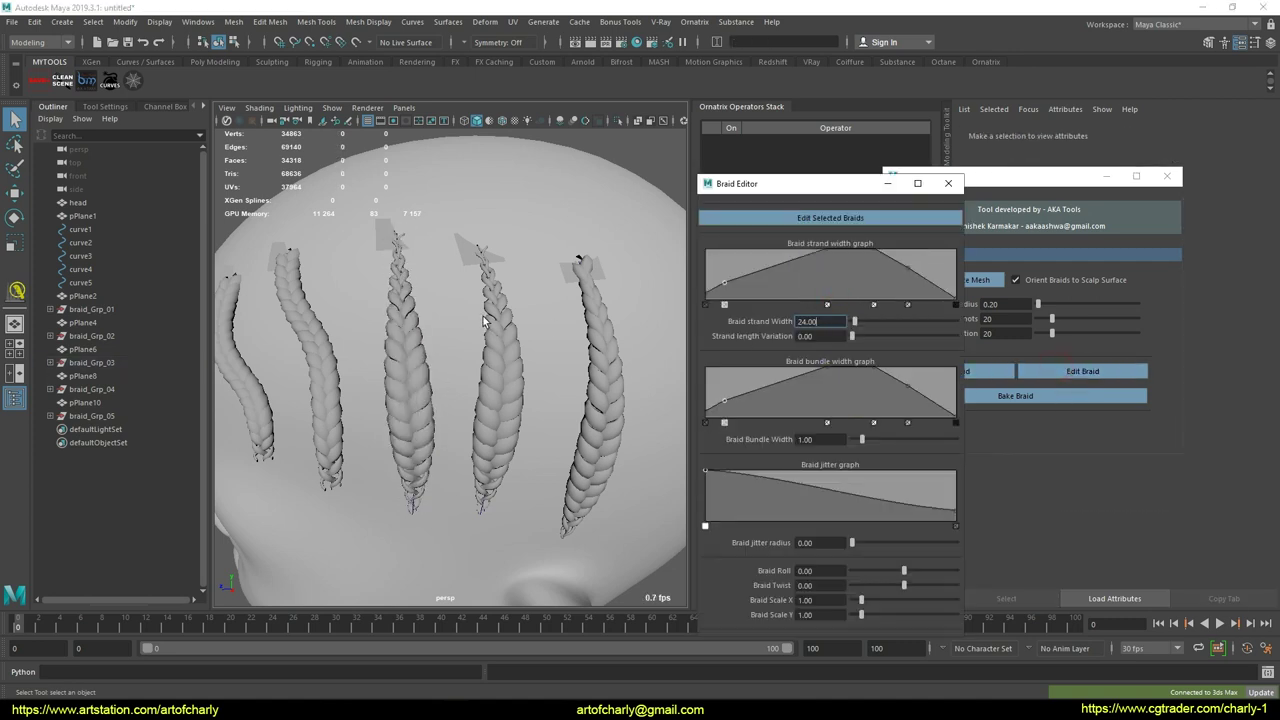
{"action": "left_click_drag", "start_coordinate": [500, 330], "coordinate": [537, 320], "text": "alt"}
Select the braid_Grp_02 and braid_Grp_01 meshes together and paste the copied graph into their bundle width and strand width graphs.
{"action": "left_click", "coordinate": [462, 357]}
{"action": "left_click", "coordinate": [345, 378], "text": "shift"}
{"action": "left_click", "coordinate": [951, 183]}
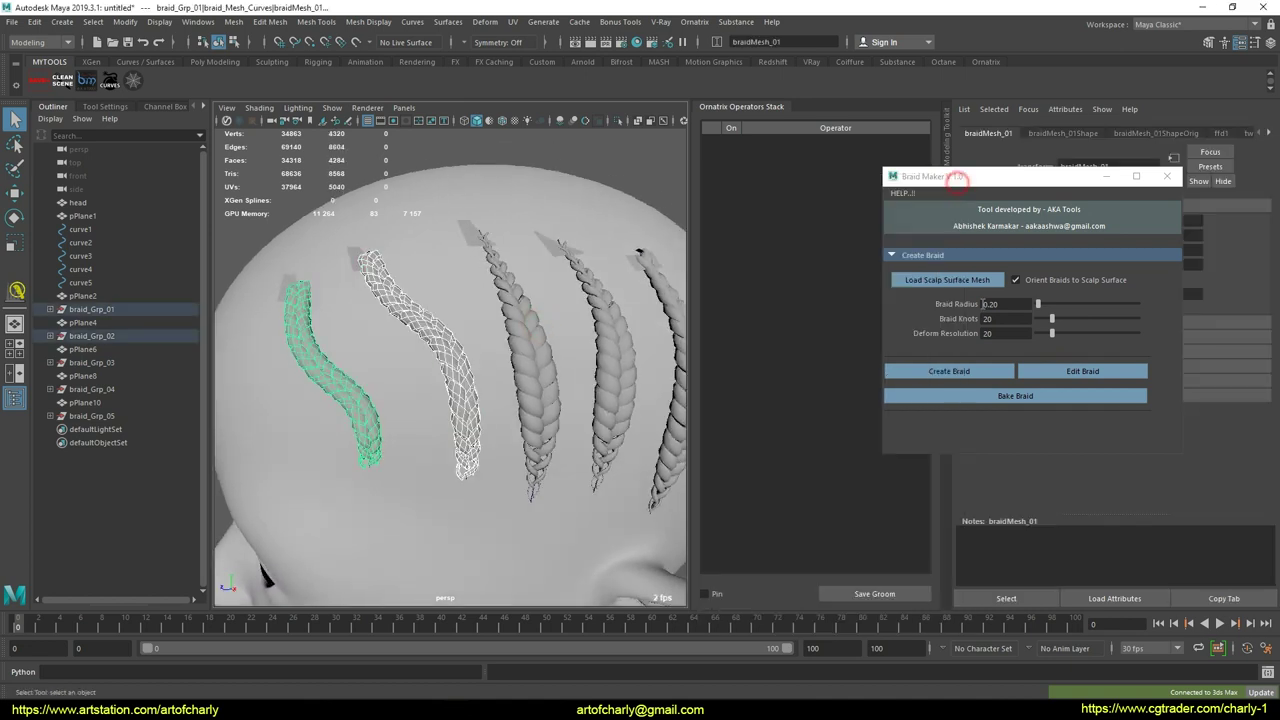
{"action": "left_click", "coordinate": [1081, 372]}
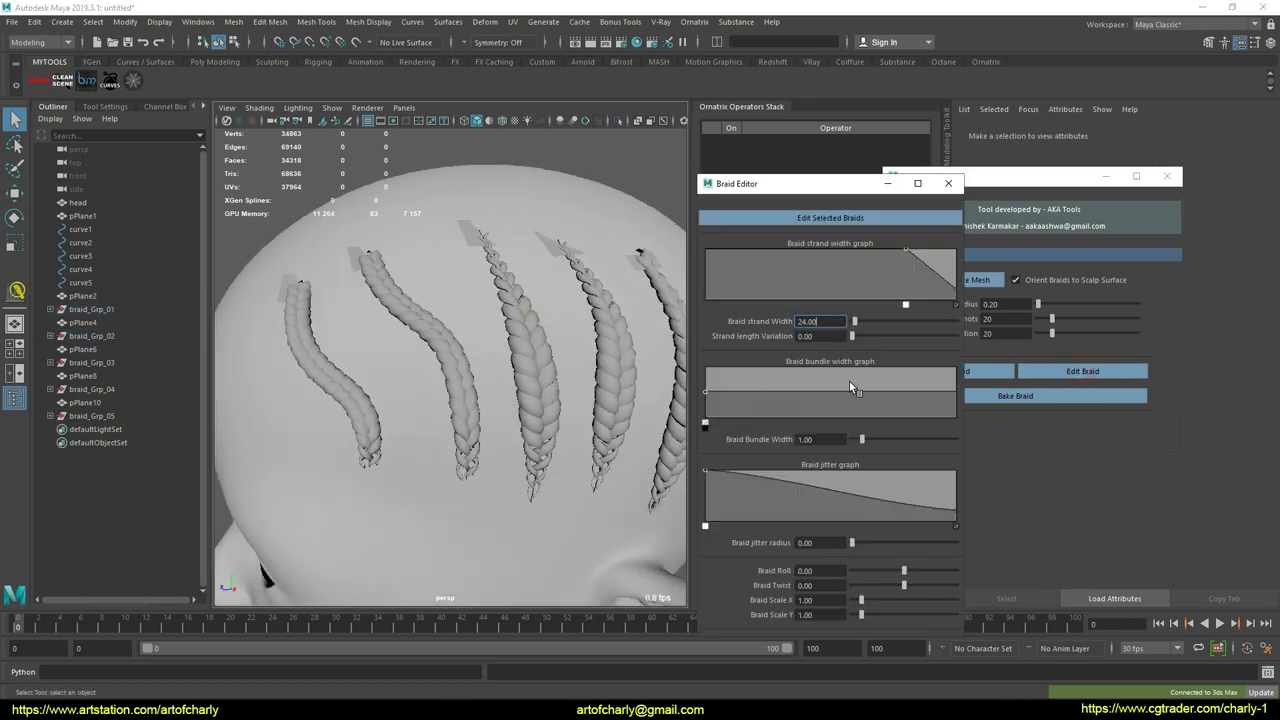
{"action": "right_click", "coordinate": [850, 384]}
{"action": "left_click", "coordinate": [880, 414]}
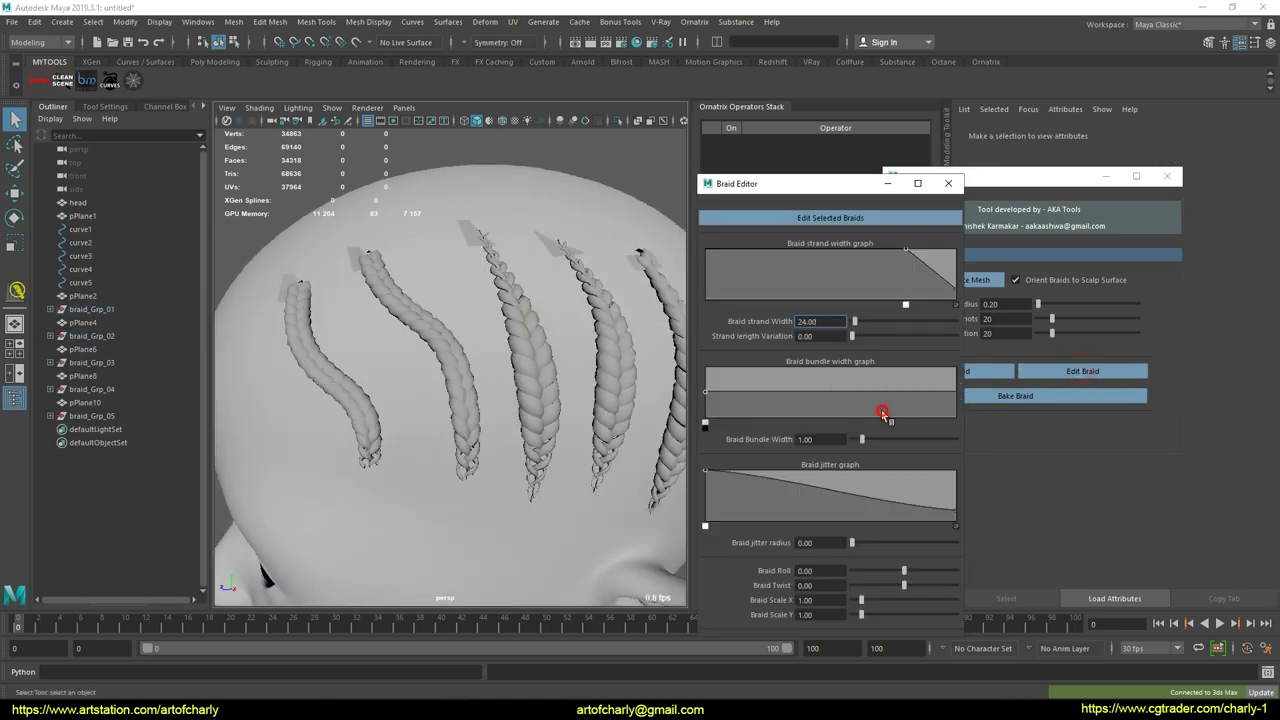
{"action": "right_click", "coordinate": [845, 274]}
{"action": "left_click", "coordinate": [873, 303]}
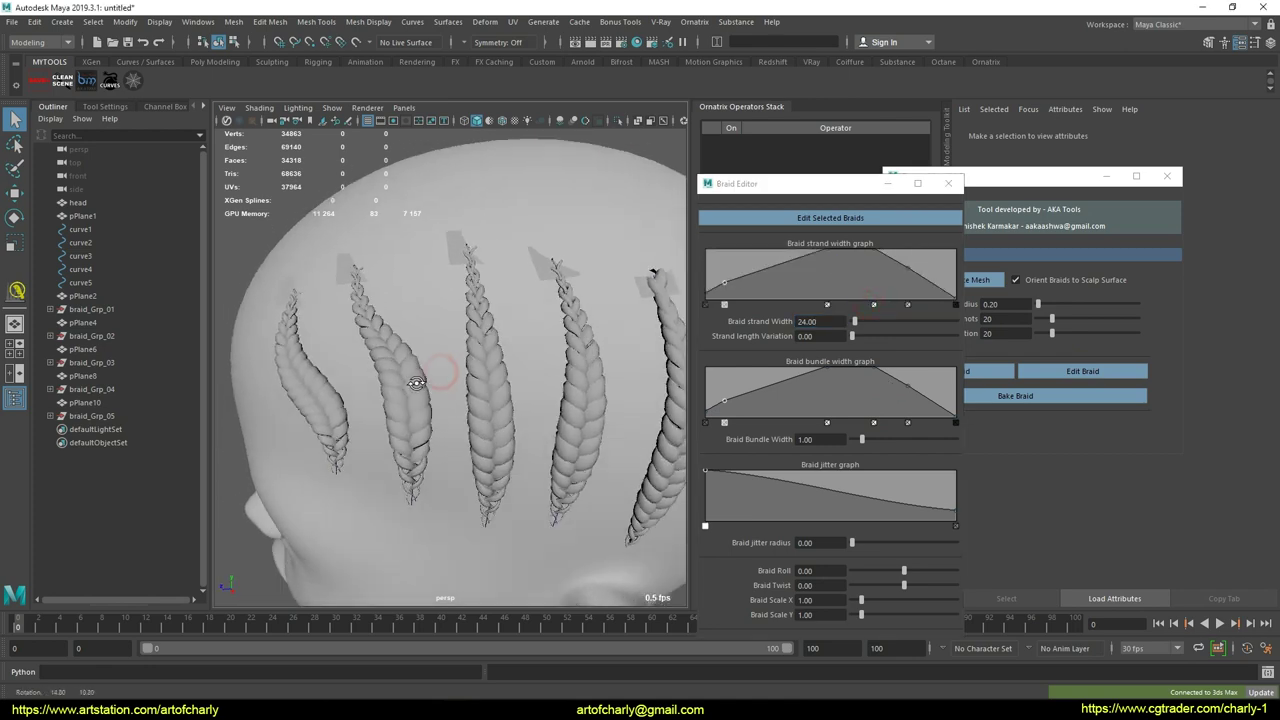
Increase the Braid Bundle Width of the two front braids to about 1.16 and close the Braid Editor.
{"action": "left_click", "coordinate": [414, 382]}
{"action": "left_click_drag", "start_coordinate": [862, 439], "coordinate": [864, 443]}
{"action": "right_click_drag", "start_coordinate": [551, 397], "coordinate": [535, 359], "text": "alt"}
{"action": "left_click_drag", "start_coordinate": [537, 360], "coordinate": [493, 354], "text": "alt"}
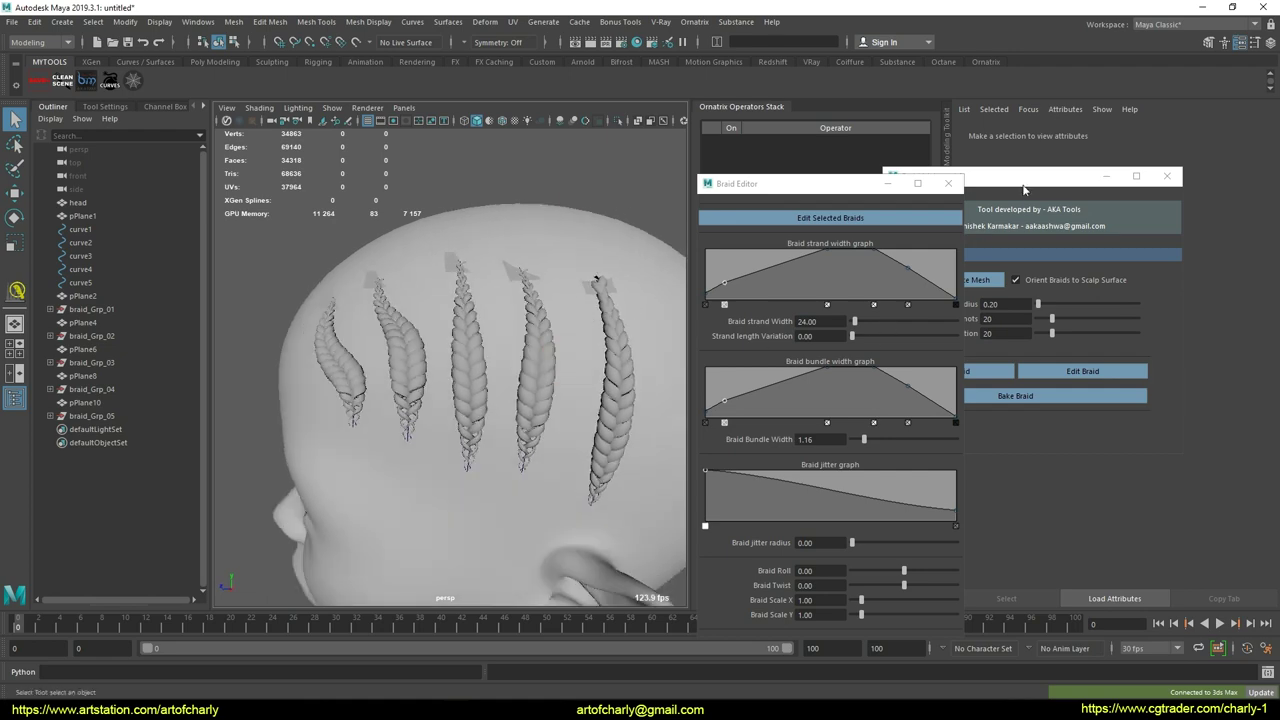
{"action": "left_click", "coordinate": [958, 189]}
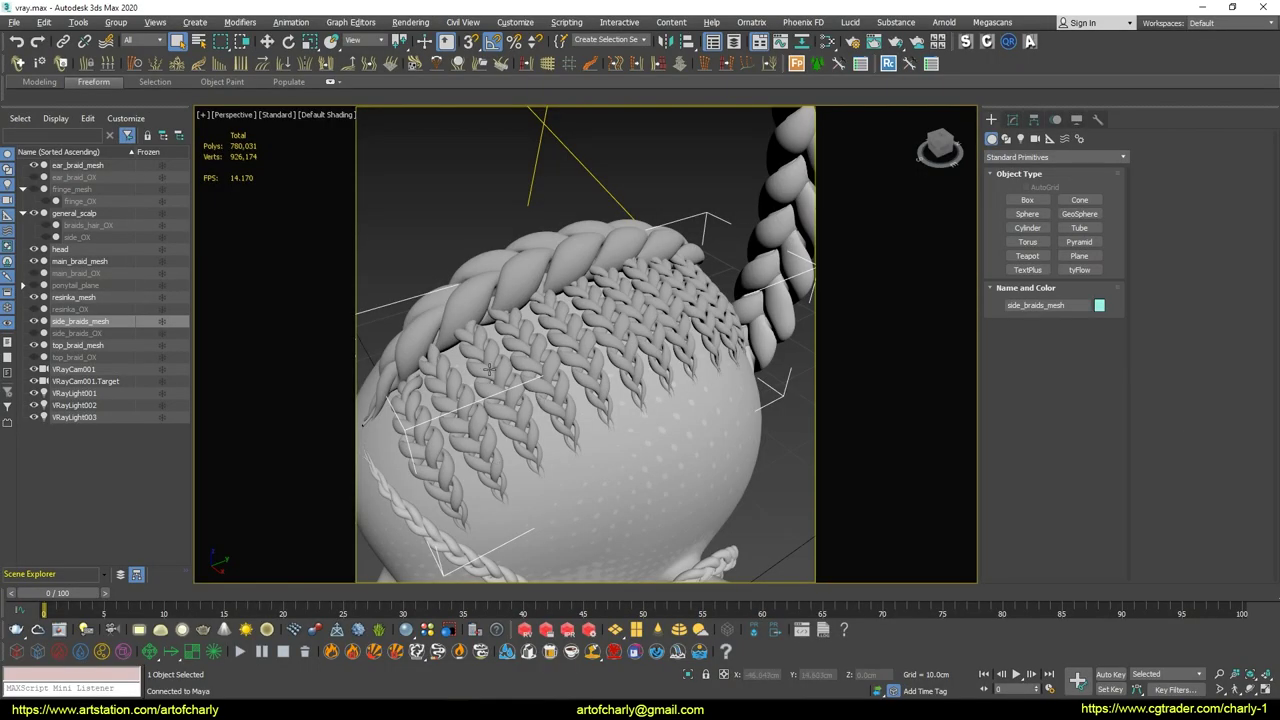
Switch to 3ds Max and examine the side, top and main braid meshes in vray.max from several angles.
{"action": "mouse_move", "coordinate": [489, 370]}
{"action": "middle_mouse_down", "text": "alt"}
{"action": "mouse_move", "coordinate": [523, 413]}
{"action": "mouse_move", "coordinate": [496, 370]}
{"action": "middle_mouse_up", "text": "alt"}
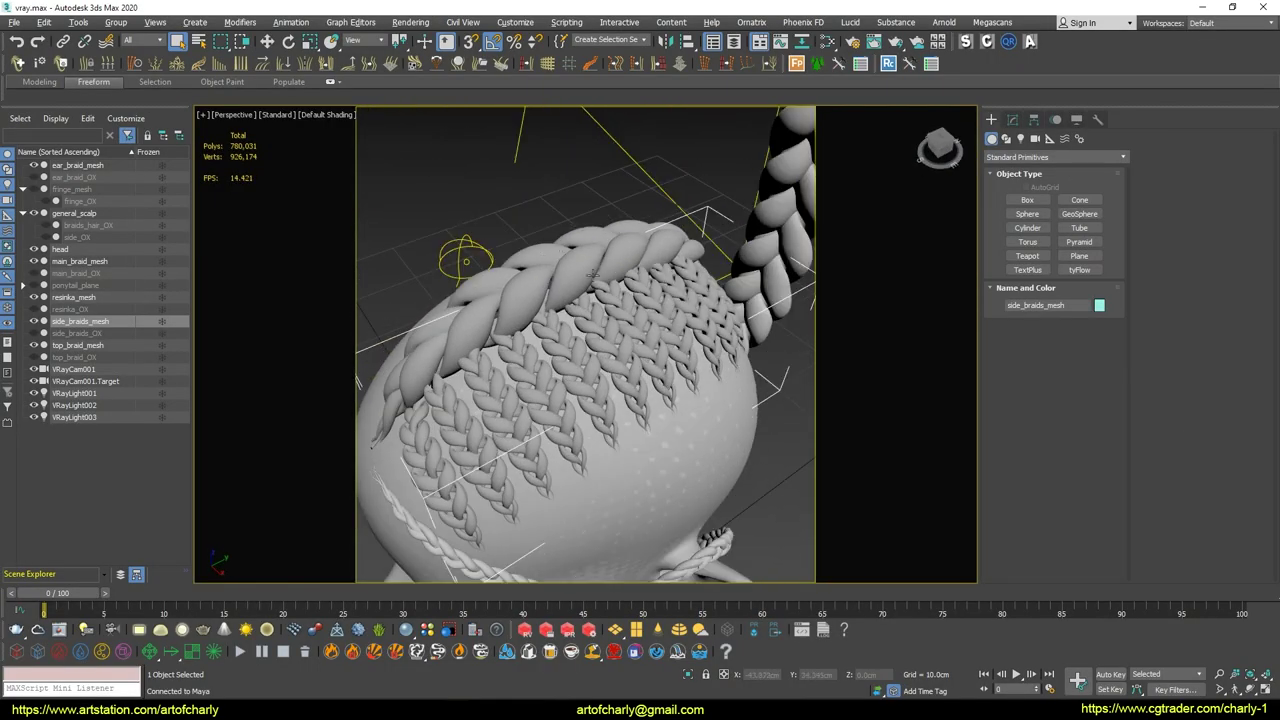
{"action": "scroll", "coordinate": [637, 359], "scroll_direction": "down", "scroll_amount": 3}
{"action": "middle_click_drag", "start_coordinate": [637, 359], "coordinate": [549, 441], "text": "alt"}
{"action": "scroll", "coordinate": [672, 248], "scroll_direction": "down", "scroll_amount": 4}
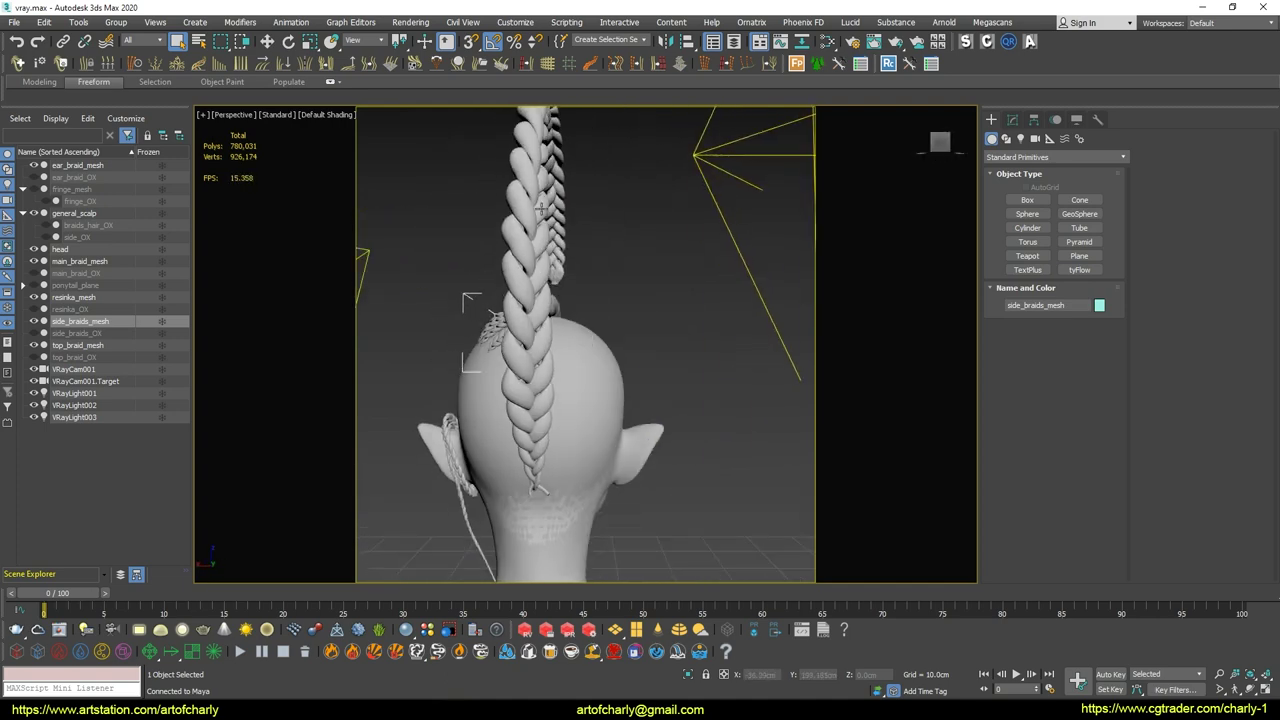
{"action": "middle_click_drag", "start_coordinate": [541, 210], "coordinate": [525, 235], "text": "alt"}
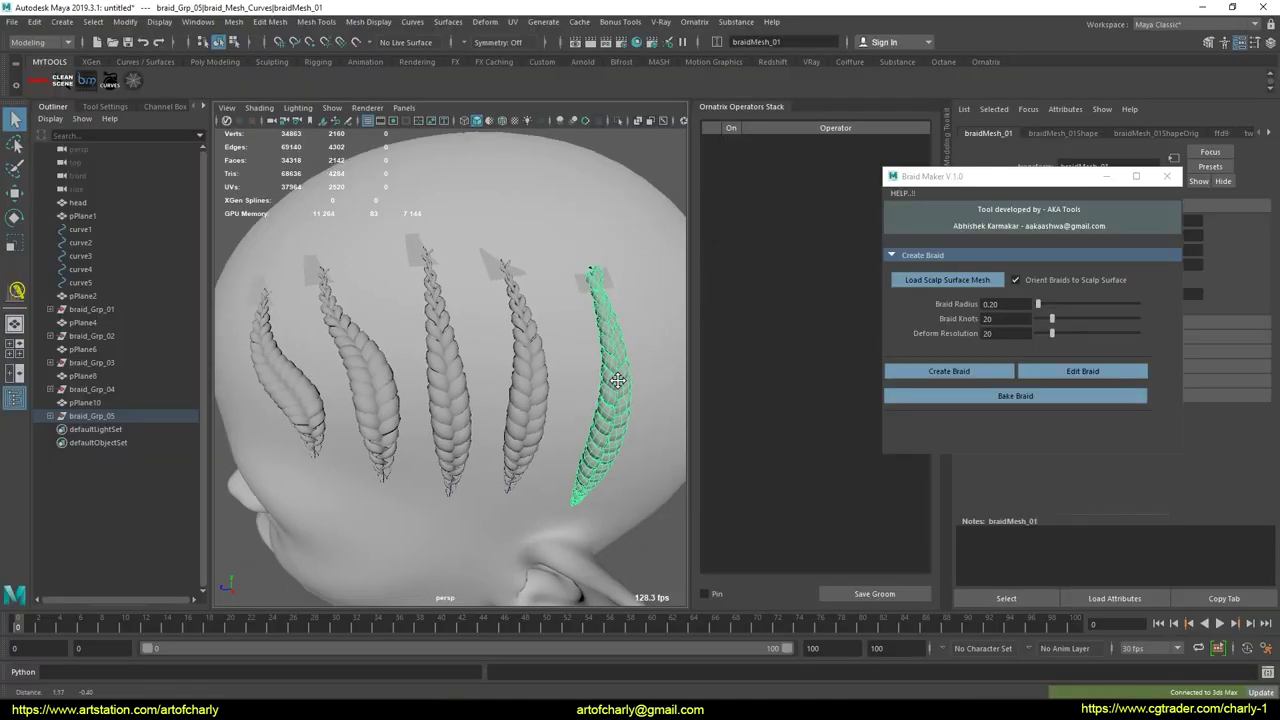
In Maya, open the selected braid_Grp_05 mesh nearest the ear in the Braid Editor and set its Braid Twist to about 116.13.
{"action": "scroll", "coordinate": [564, 333], "scroll_direction": "up", "scroll_amount": 3}
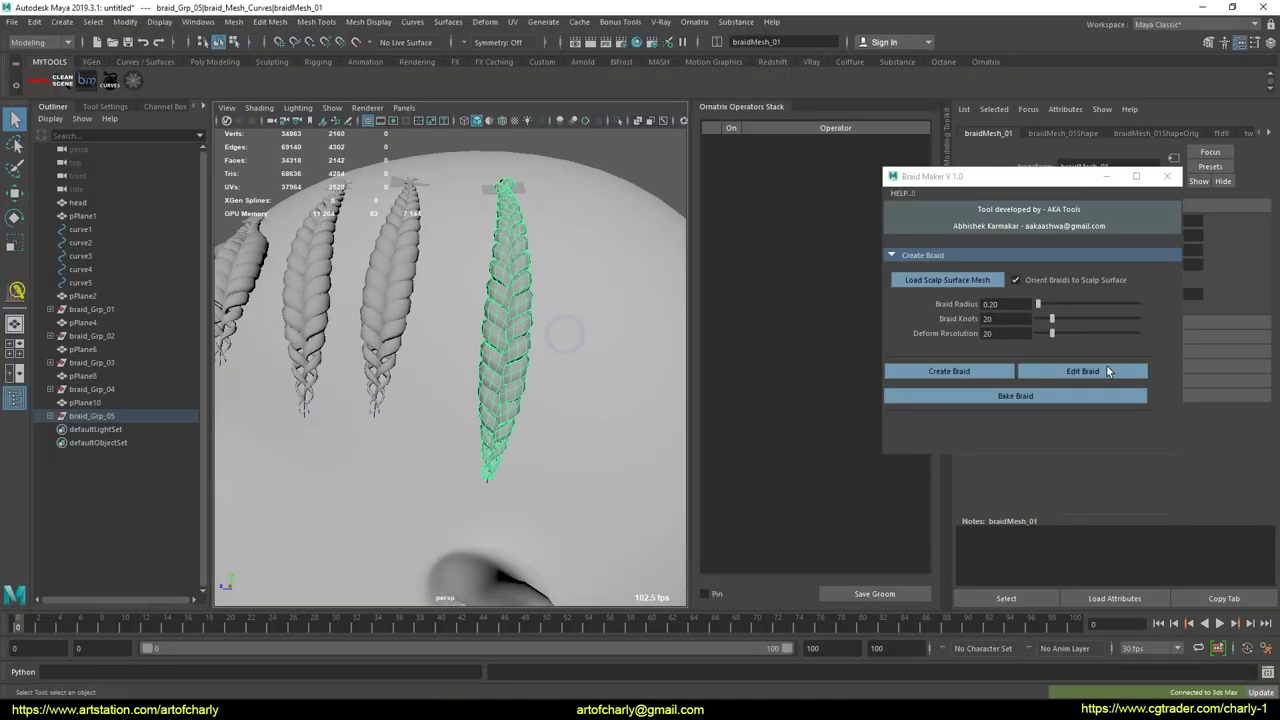
{"action": "left_click", "coordinate": [1098, 371]}
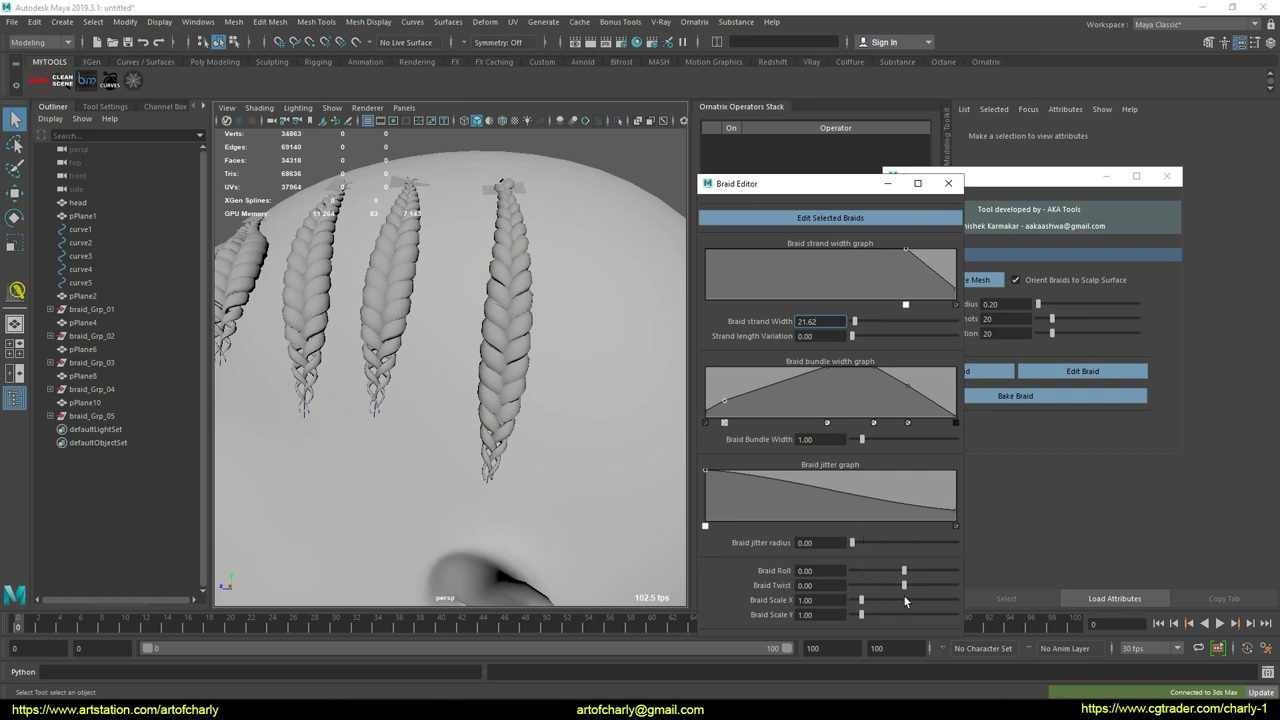
{"action": "left_click_drag", "start_coordinate": [904, 586], "coordinate": [906, 591]}
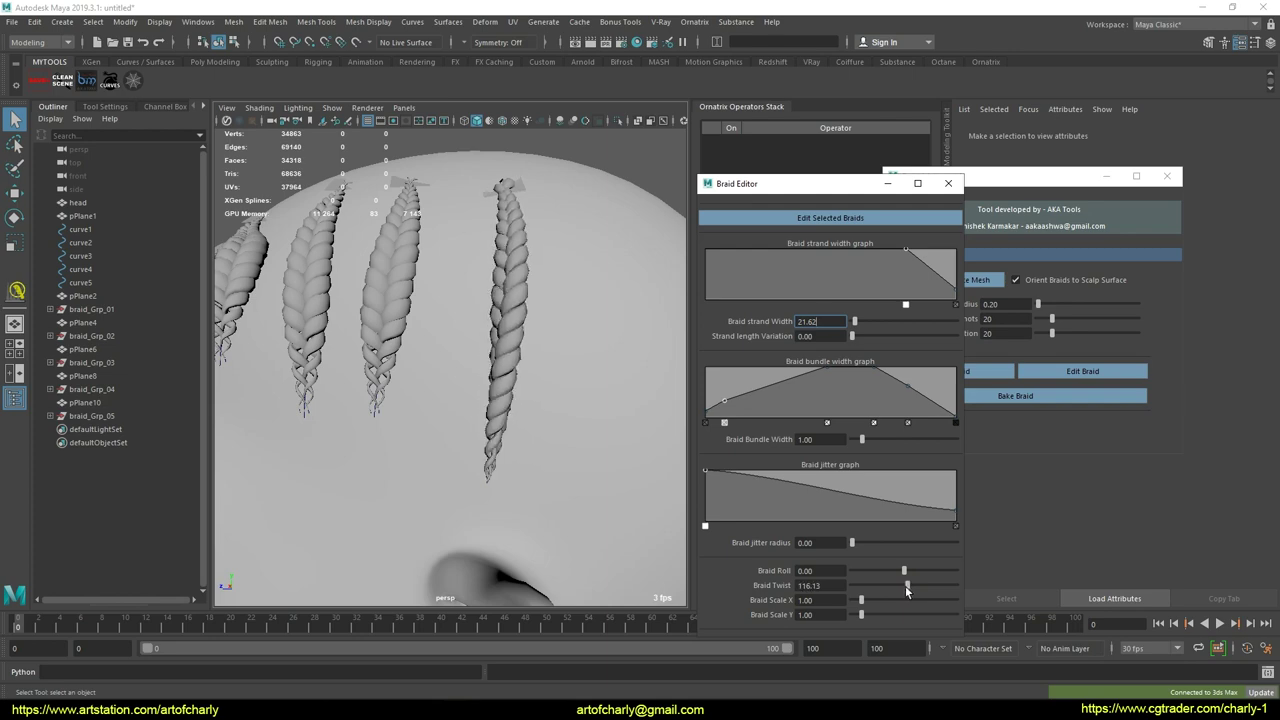
{"action": "left_click_drag", "start_coordinate": [651, 478], "coordinate": [604, 489], "text": "alt"}
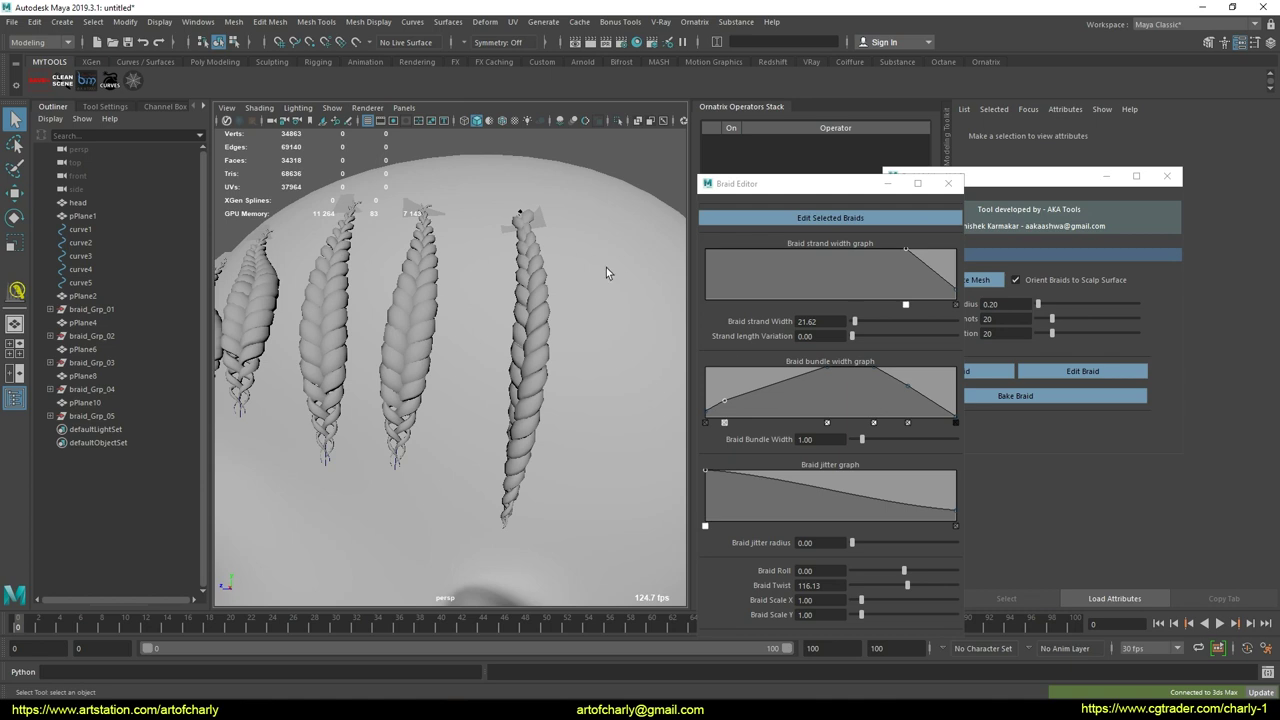
Set the Braid Roll of the braid nearest the ear to about -84.77 and inspect the five braids on the head.
{"action": "left_click_drag", "start_coordinate": [904, 570], "coordinate": [877, 546]}
{"action": "scroll", "coordinate": [490, 362], "scroll_direction": "down", "scroll_amount": 4}
{"action": "left_click_drag", "start_coordinate": [478, 346], "coordinate": [566, 352], "text": "alt"}
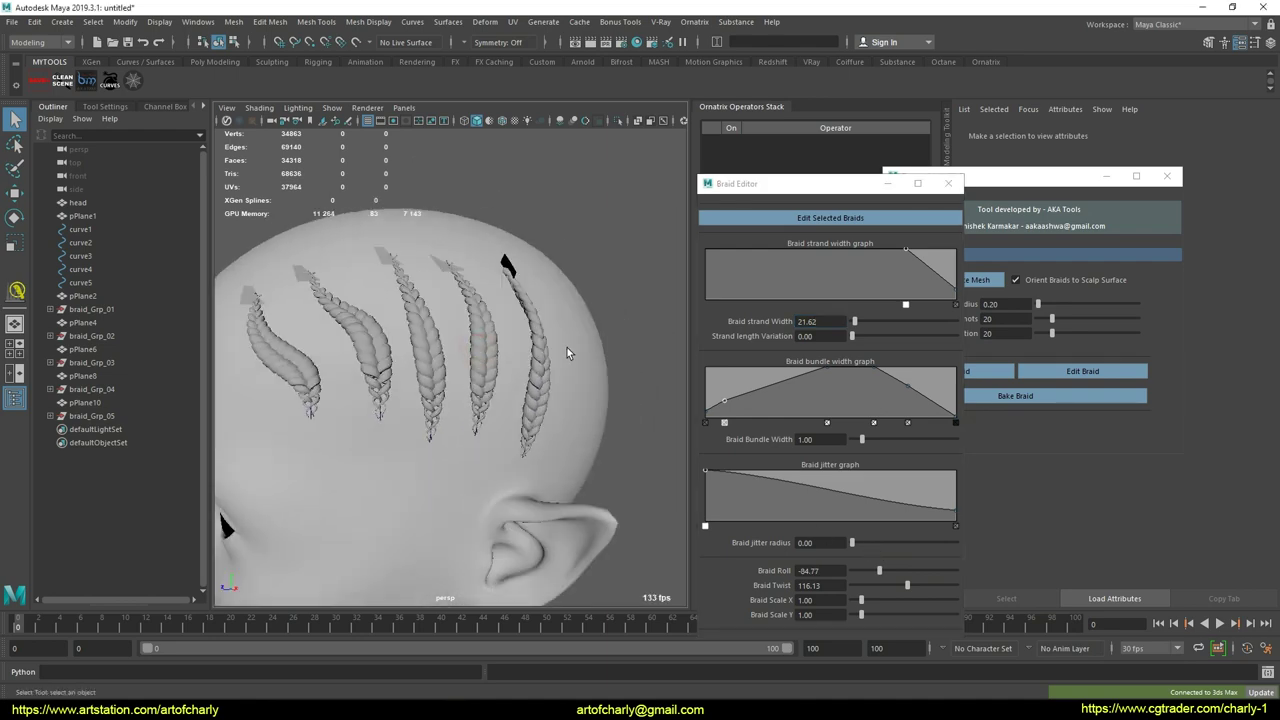
{"action": "left_click_drag", "start_coordinate": [487, 347], "coordinate": [501, 335], "text": "alt"}
{"action": "left_click_drag", "start_coordinate": [501, 335], "coordinate": [505, 338], "text": "alt"}
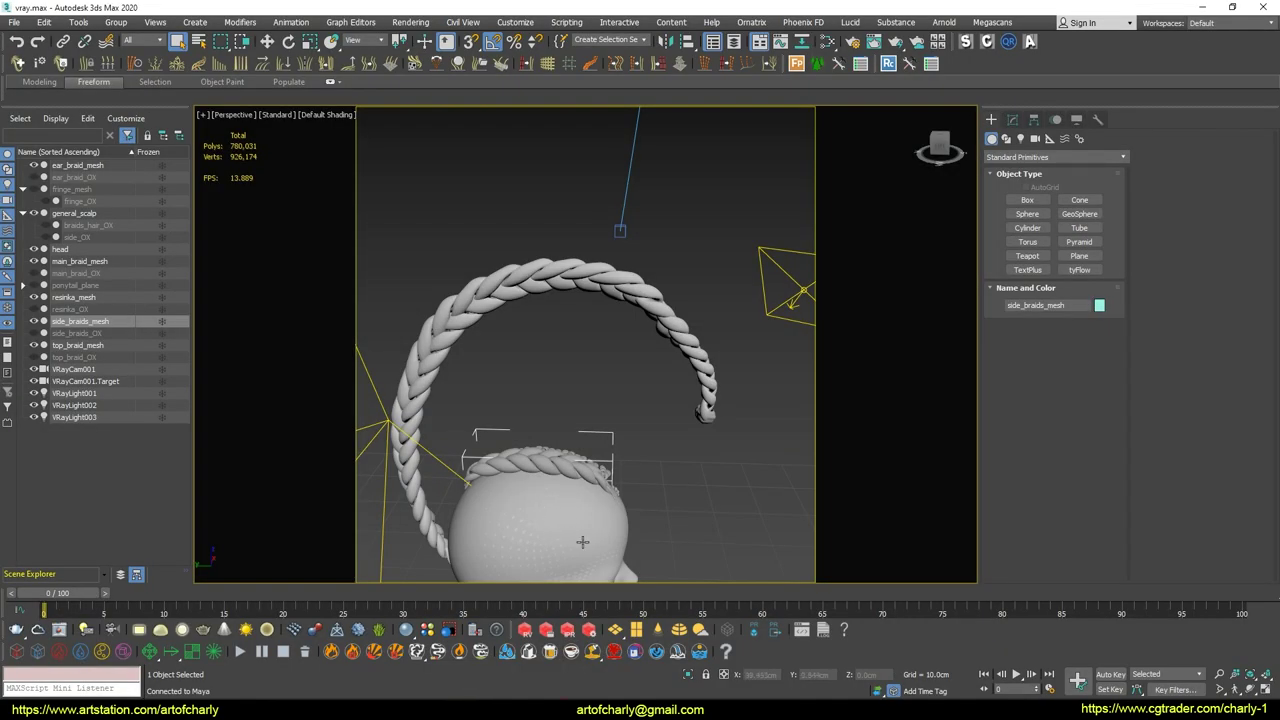
Switch to 3ds Max, deselect the side braids mesh and examine the complete braided hairstyle around the head.
{"action": "middle_click_drag", "start_coordinate": [582, 541], "coordinate": [740, 317], "text": "alt"}
{"action": "left_click", "coordinate": [747, 302]}
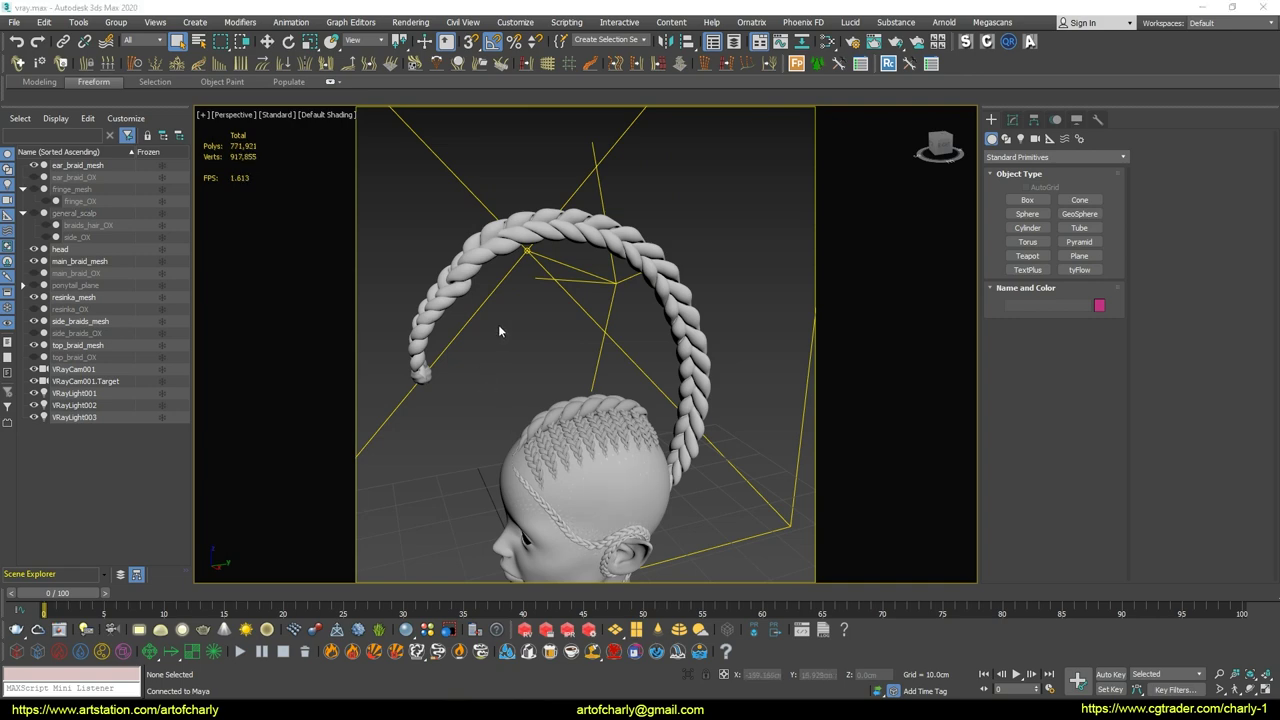
{"action": "middle_click_drag", "start_coordinate": [500, 331], "coordinate": [591, 337], "text": "alt"}
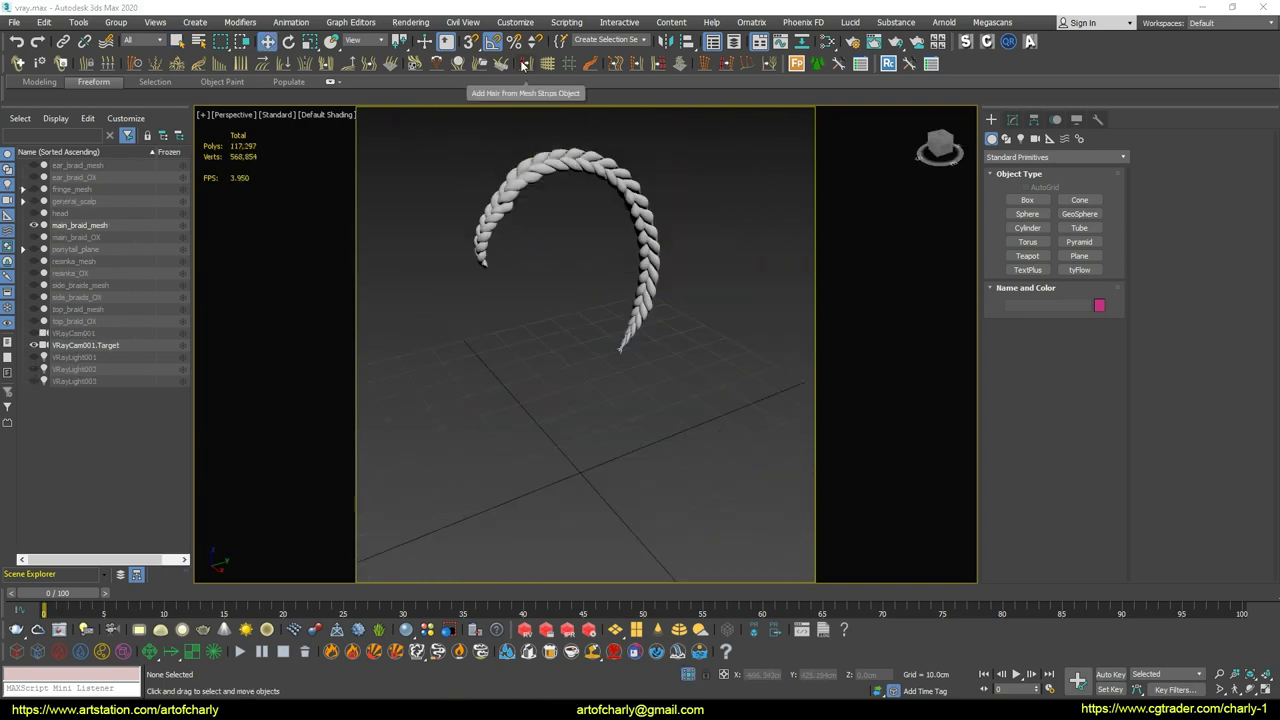
Add an Ornatrix Hair from Mesh Strips object on the grid beneath the isolated main_braid_mesh and select it.
{"action": "left_click", "coordinate": [523, 64]}
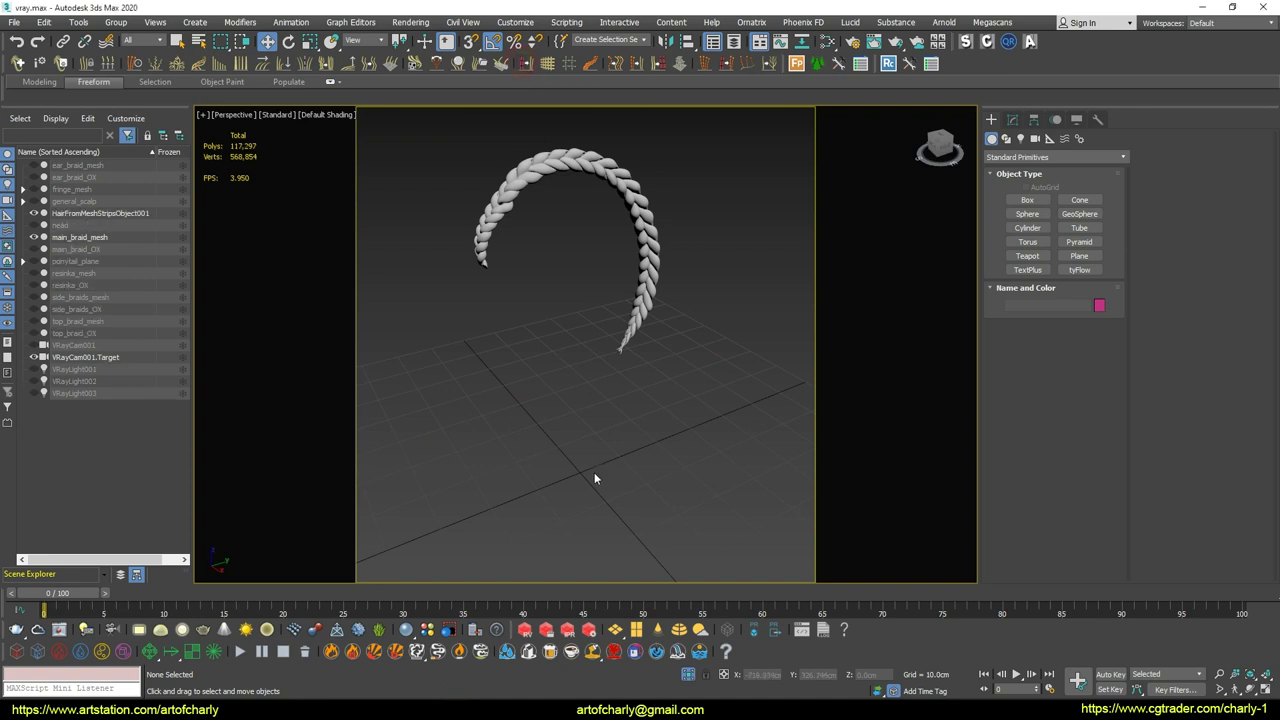
{"action": "left_click", "coordinate": [110, 214]}
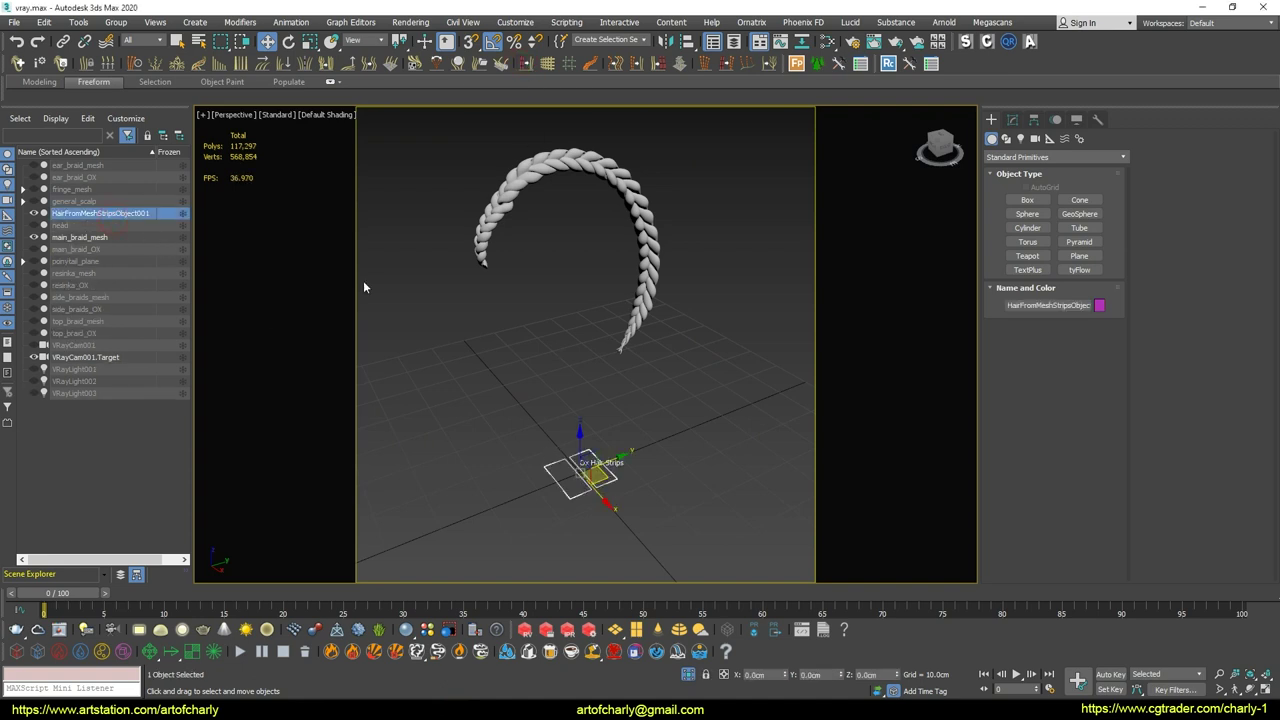
{"action": "left_click", "coordinate": [687, 465]}
{"action": "left_click", "coordinate": [605, 468]}
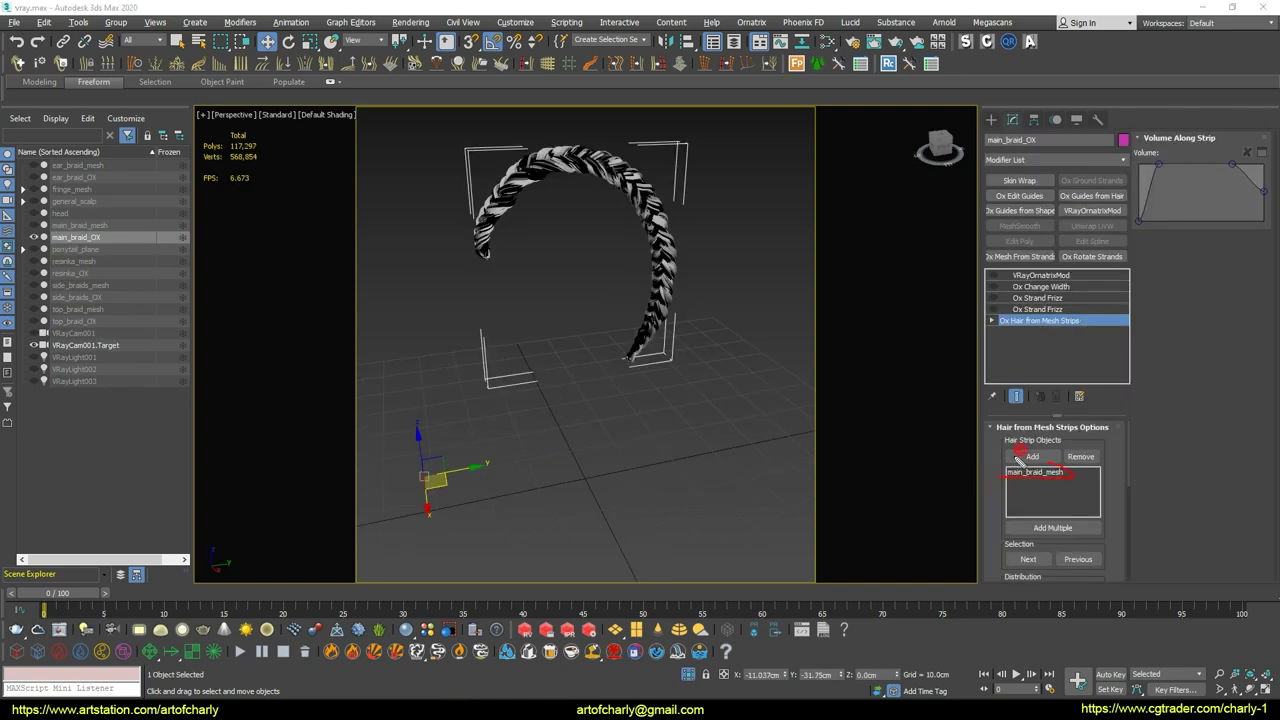
Examine the Ox Hair from Mesh Strips options of main_braid_OX, including the strip objects and distribution settings.
{"action": "left_click", "coordinate": [1050, 322]}
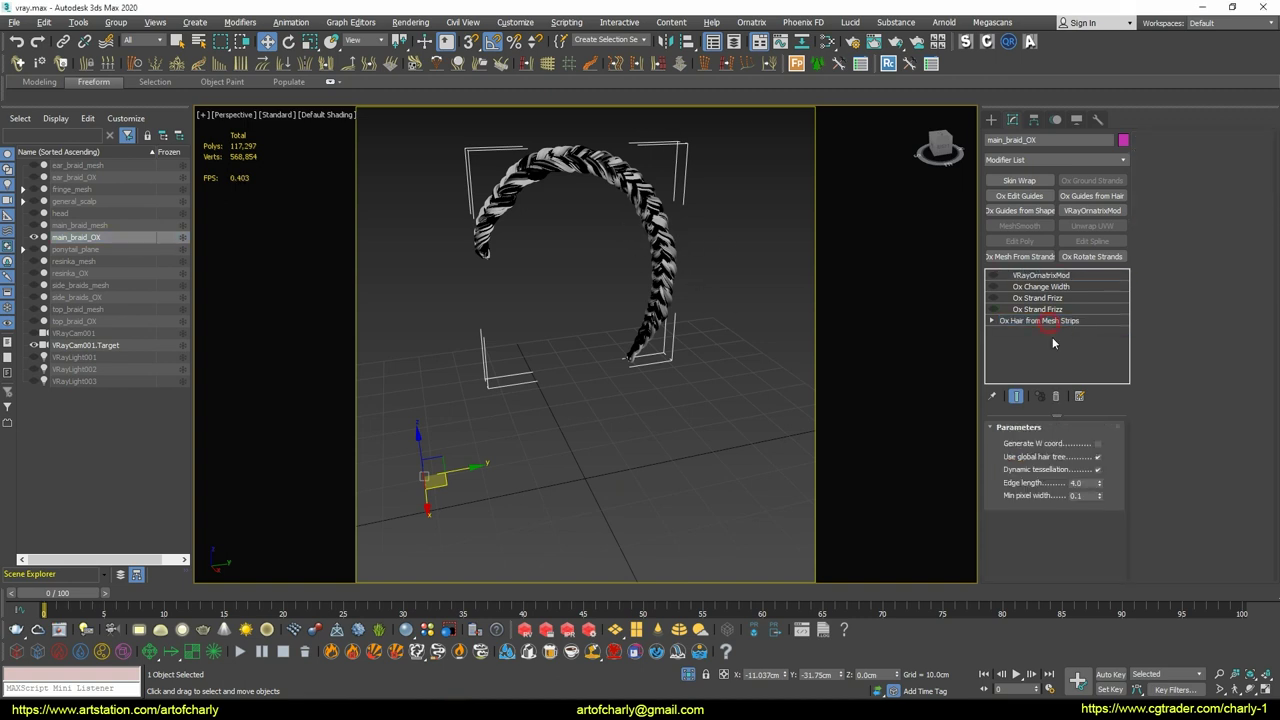
{"action": "left_click_drag", "start_coordinate": [993, 525], "coordinate": [992, 505]}
{"action": "scroll", "coordinate": [1047, 470], "scroll_direction": "down", "scroll_amount": 5}
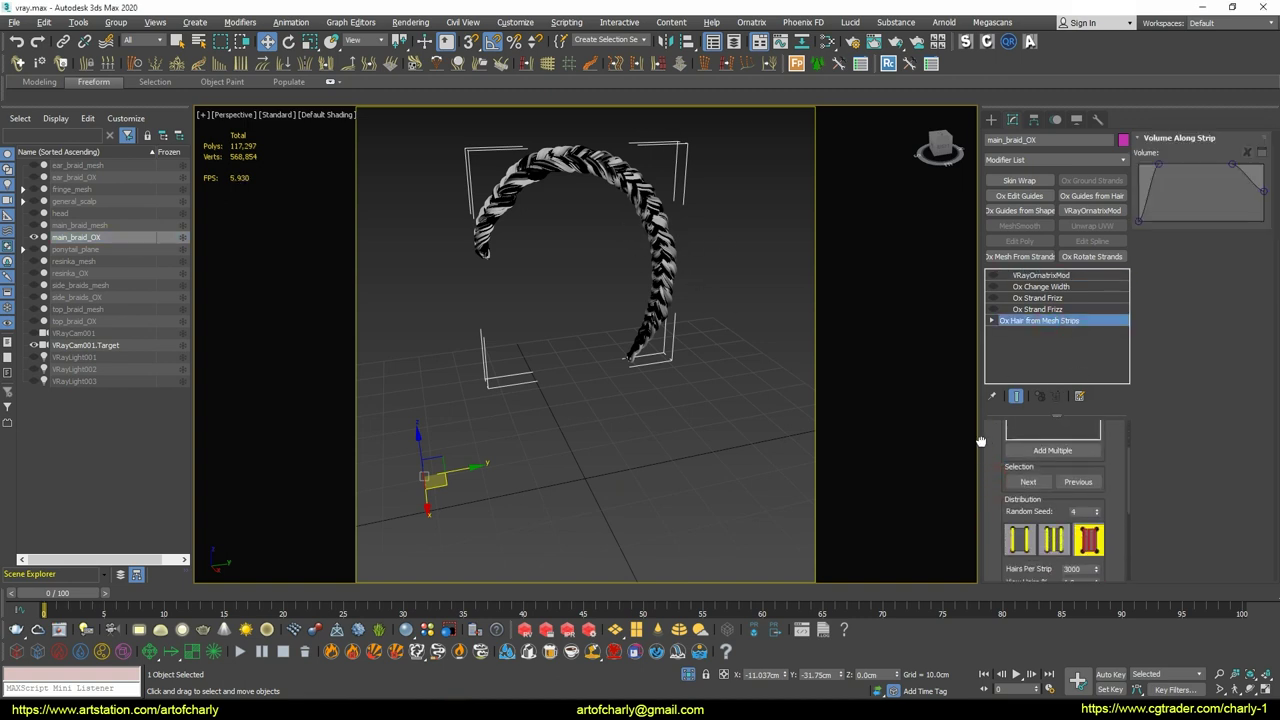